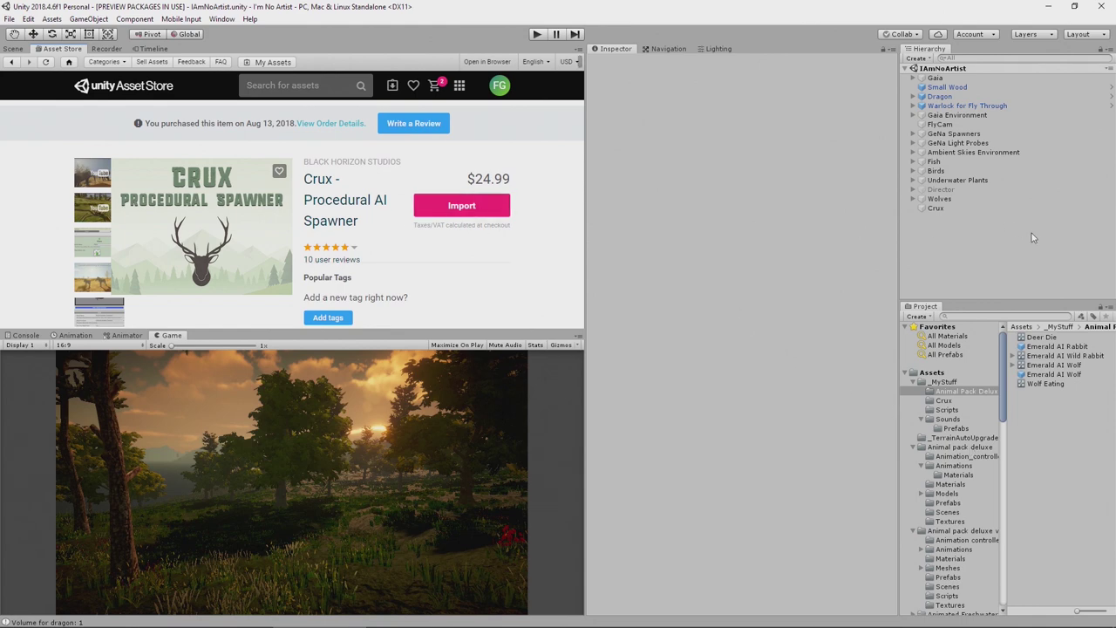
# Remove the existing Crux object from the IAmNoArtist scene hierarchy
pyautogui.click(938, 210)
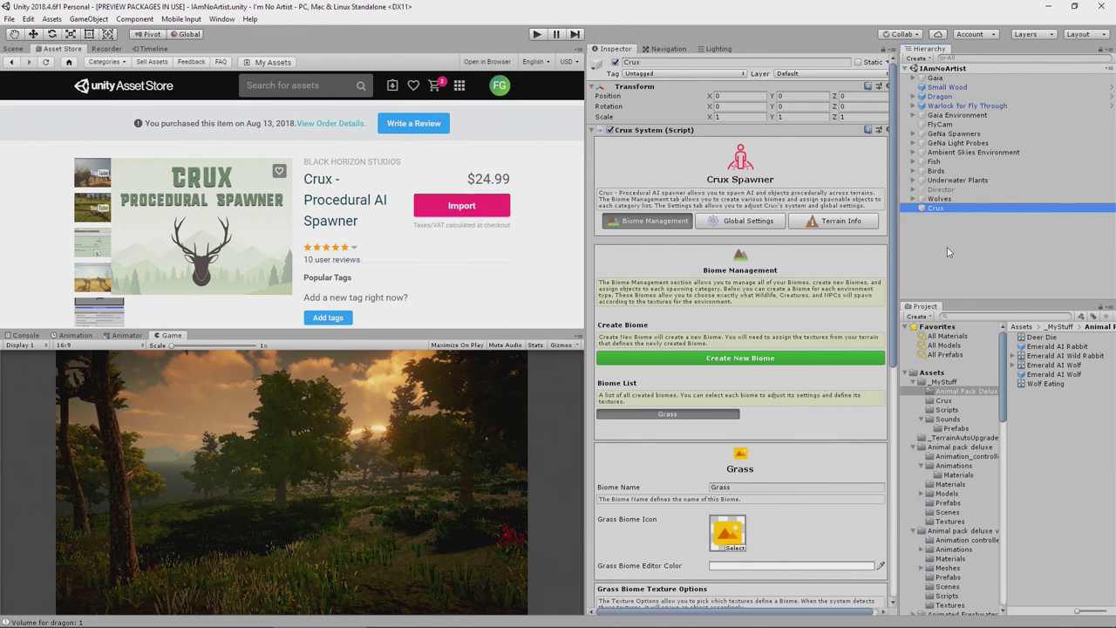
pyautogui.press('Delete')
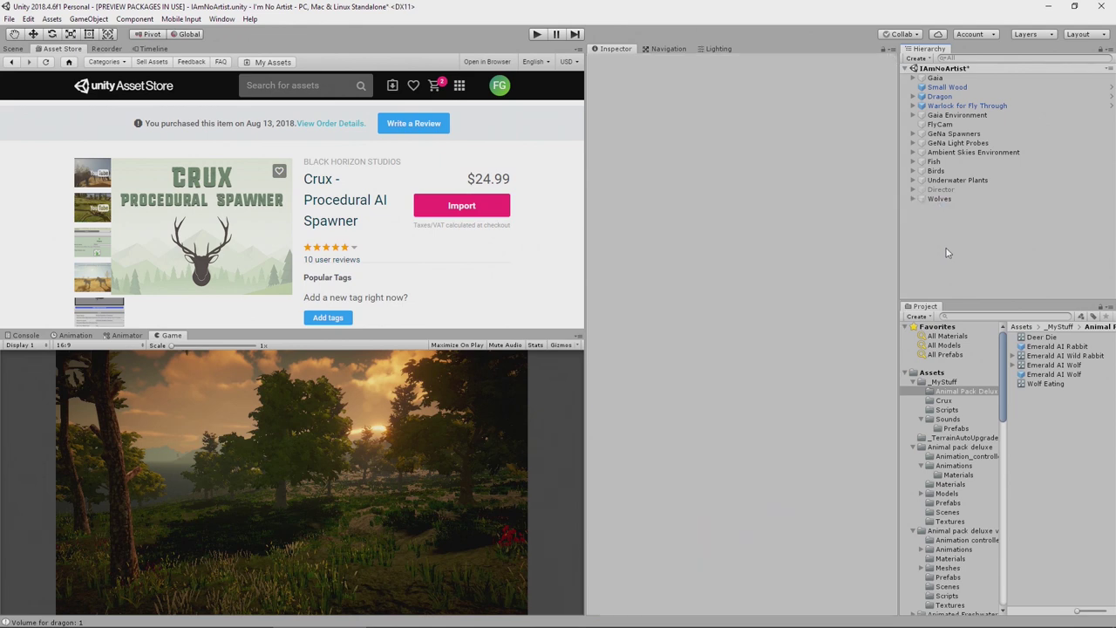
# Create a new Crux System from Window > Crux > Create and select the new Crux object
pyautogui.click(220, 19)
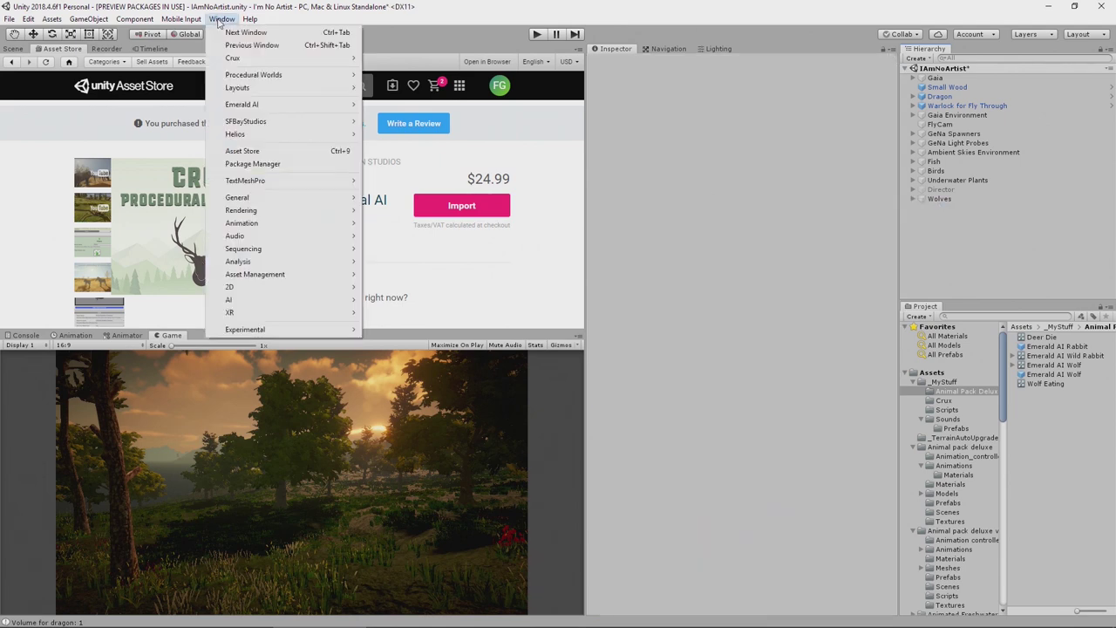
pyautogui.moveTo(242, 59)
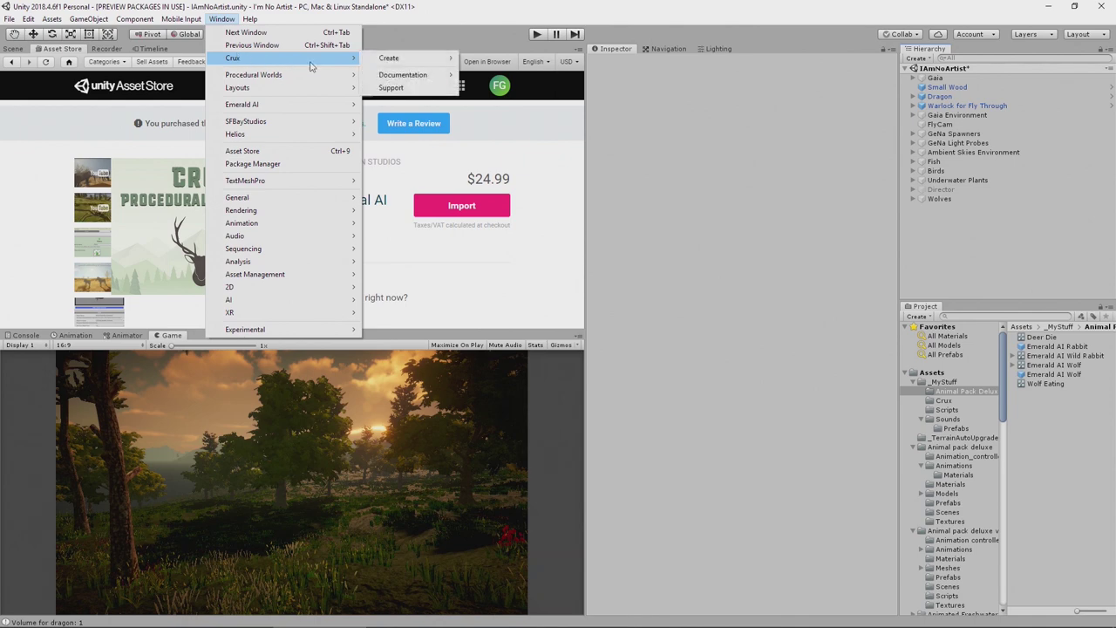
pyautogui.moveTo(406, 62)
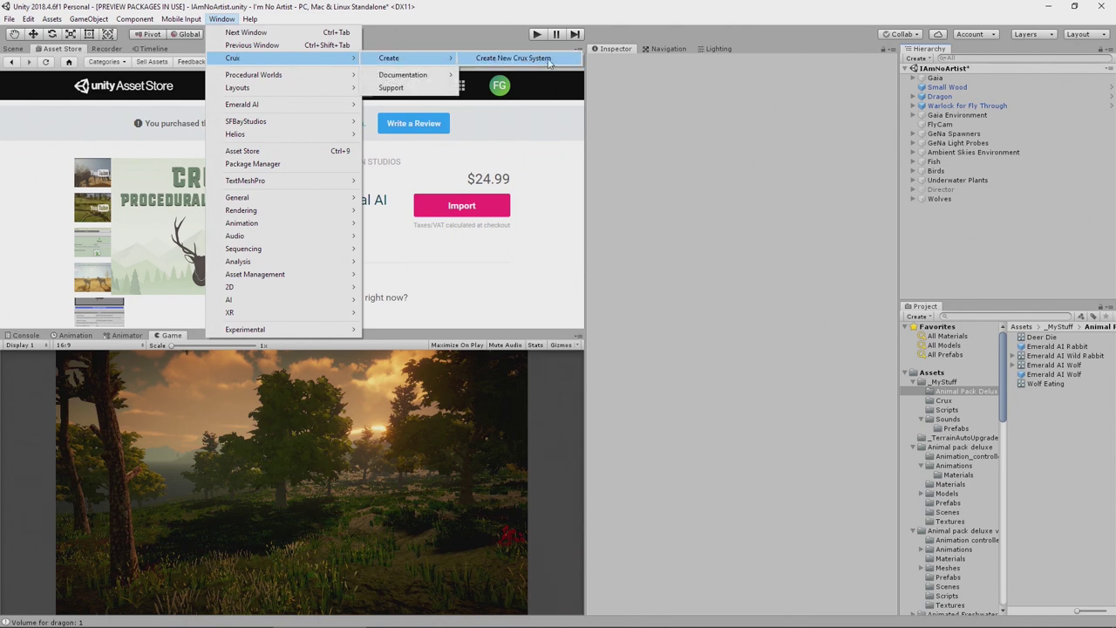
pyautogui.click(514, 59)
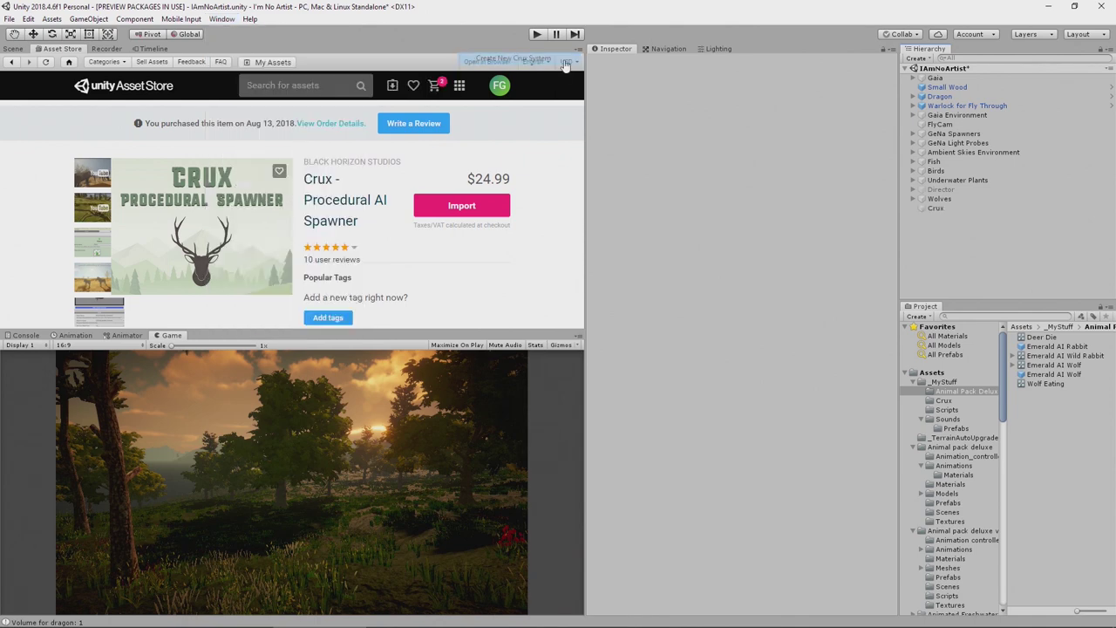
pyautogui.click(935, 210)
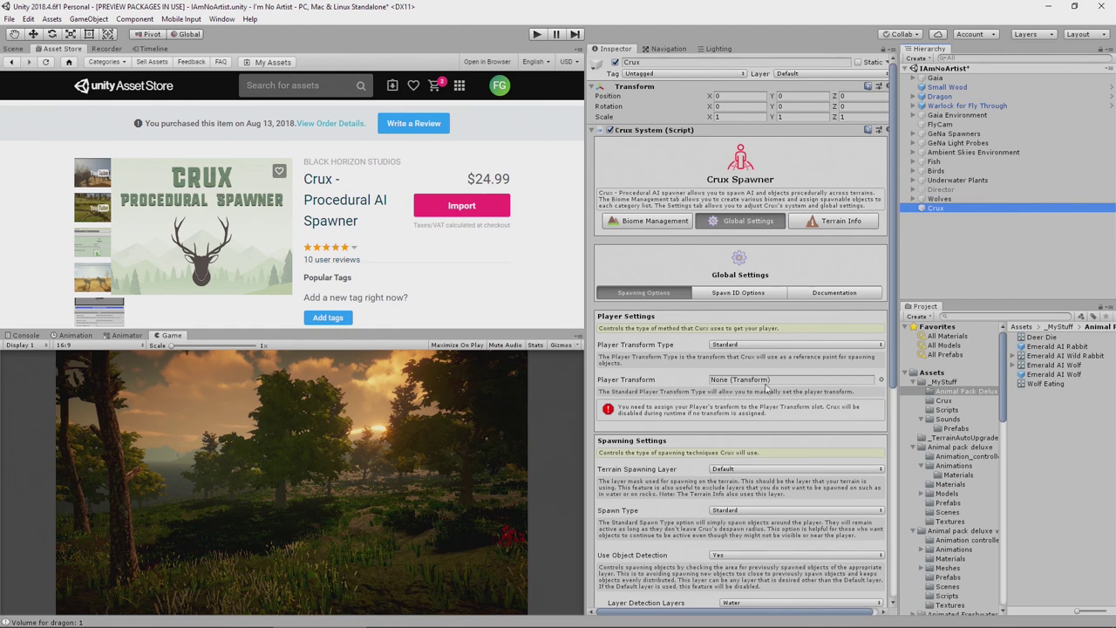
# Assign FlyCam as the Crux Player Transform and bring up Biome Management
pyautogui.moveTo(948, 124); pyautogui.dragTo(738, 380)
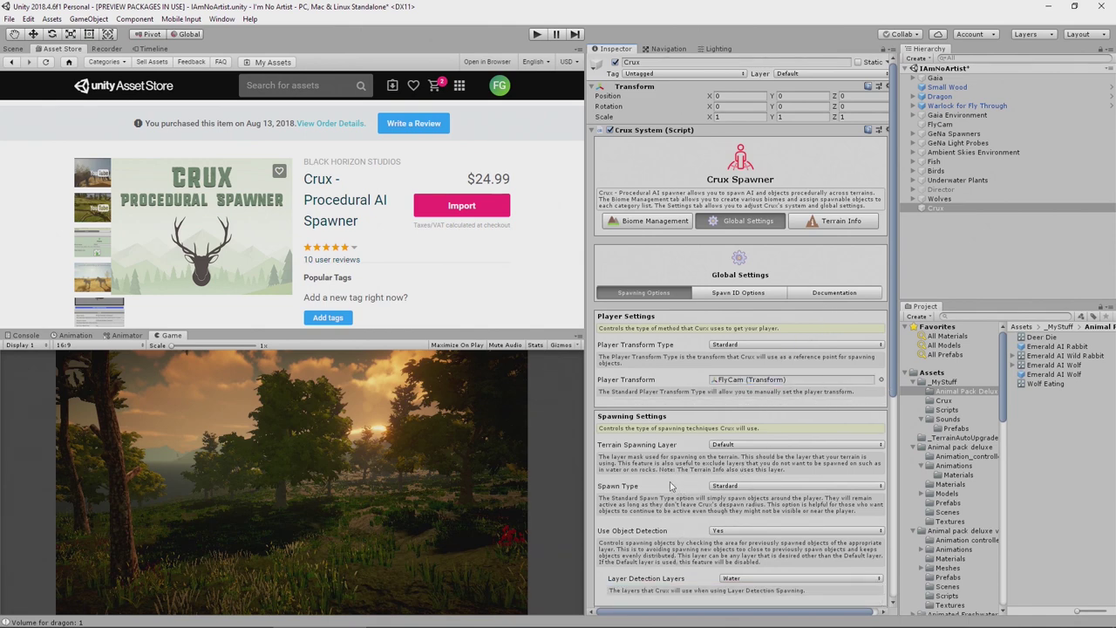
pyautogui.scroll(-3, 671, 486)
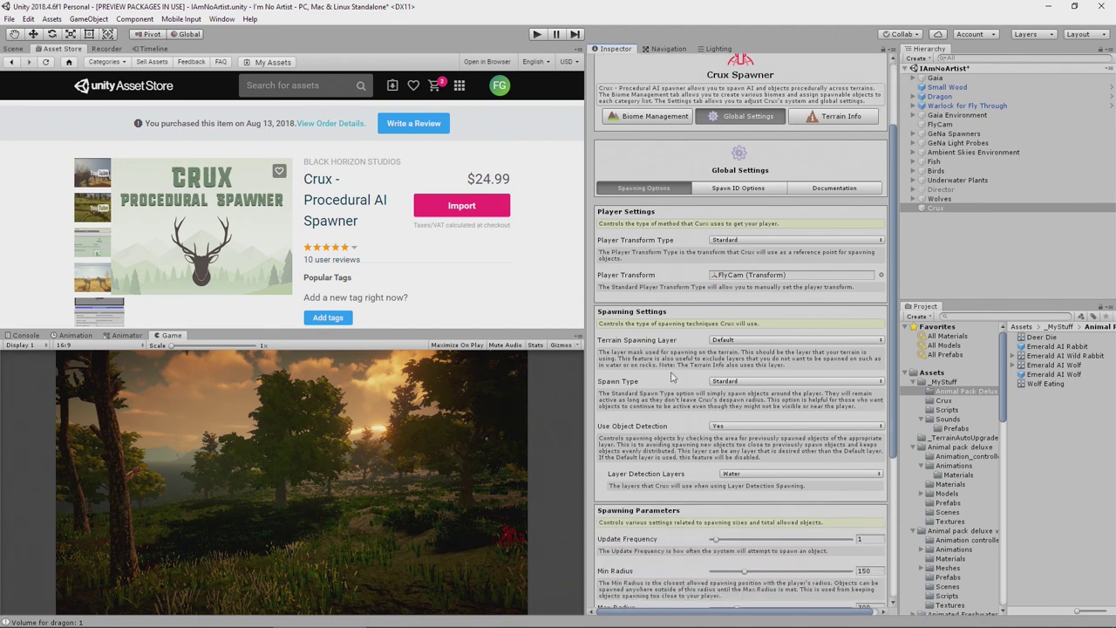
pyautogui.scroll(3, 668, 276)
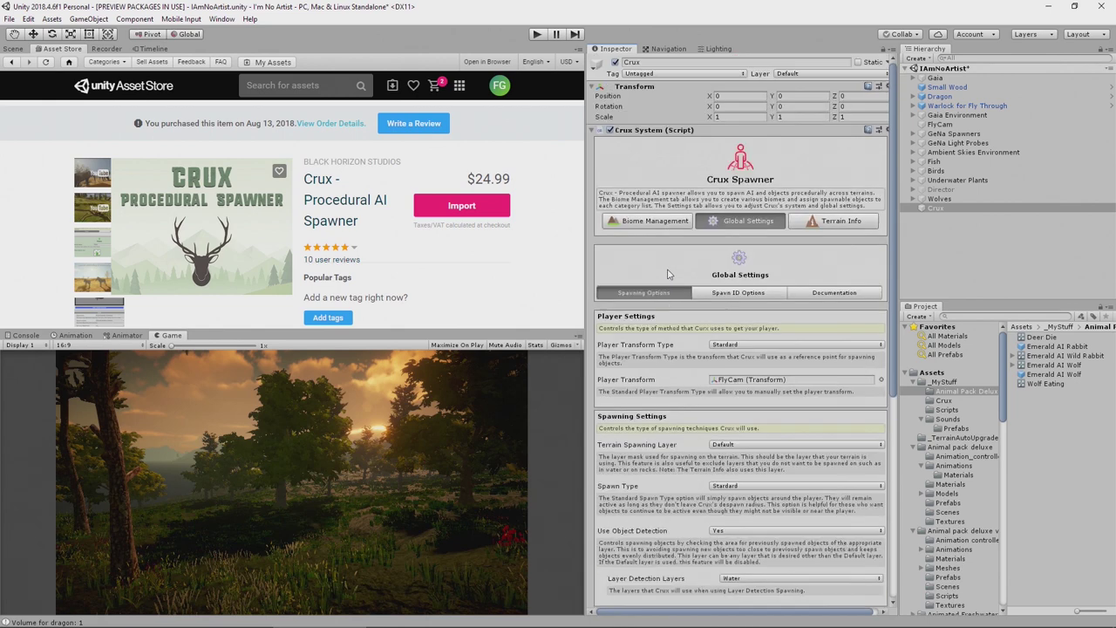
pyautogui.click(655, 222)
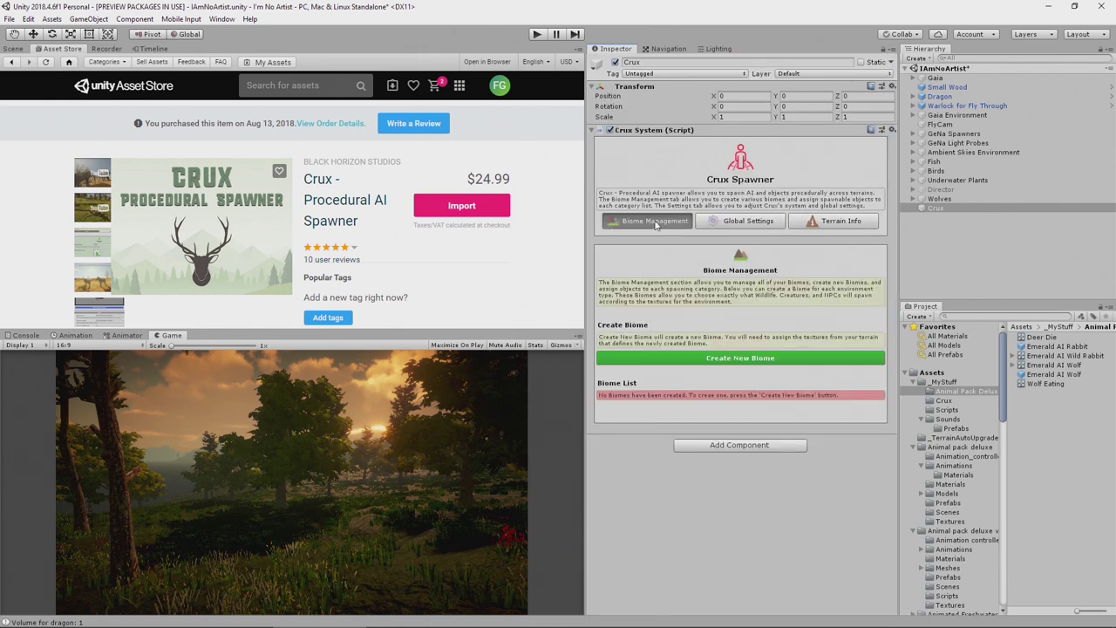
# Add a new biome to the Crux biome list and name it Grass
pyautogui.click(743, 361)
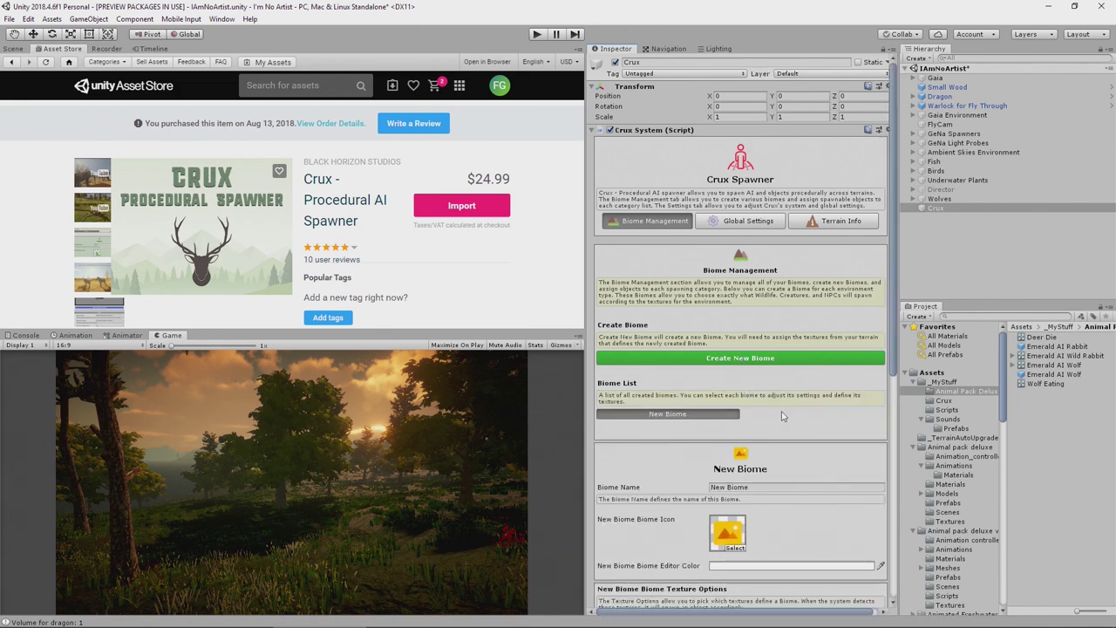
pyautogui.click(776, 489)
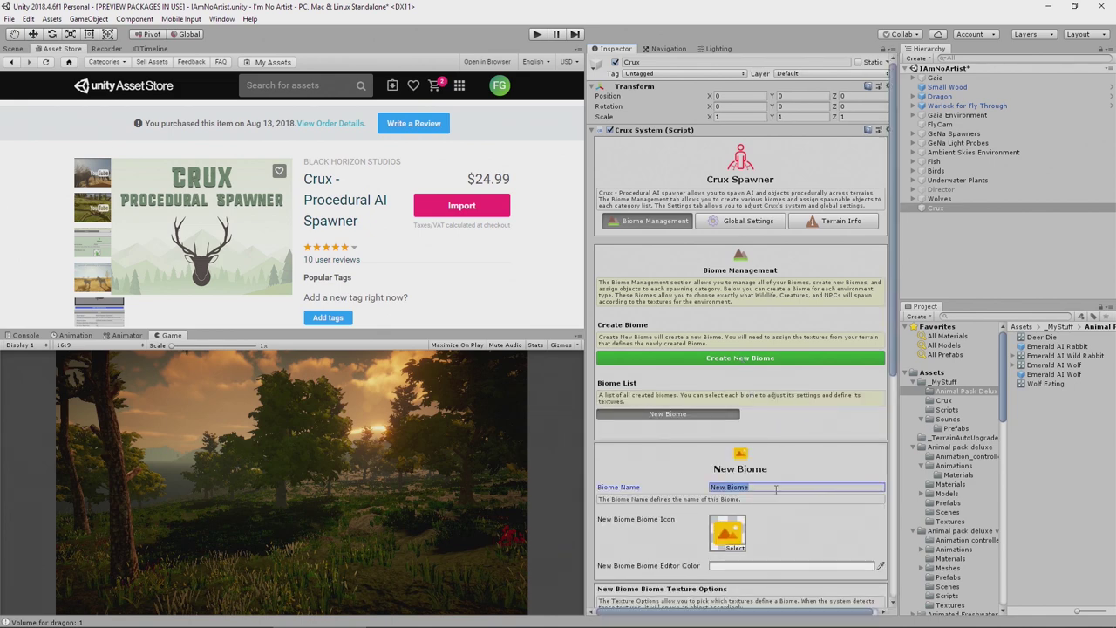
pyautogui.write('Grass')
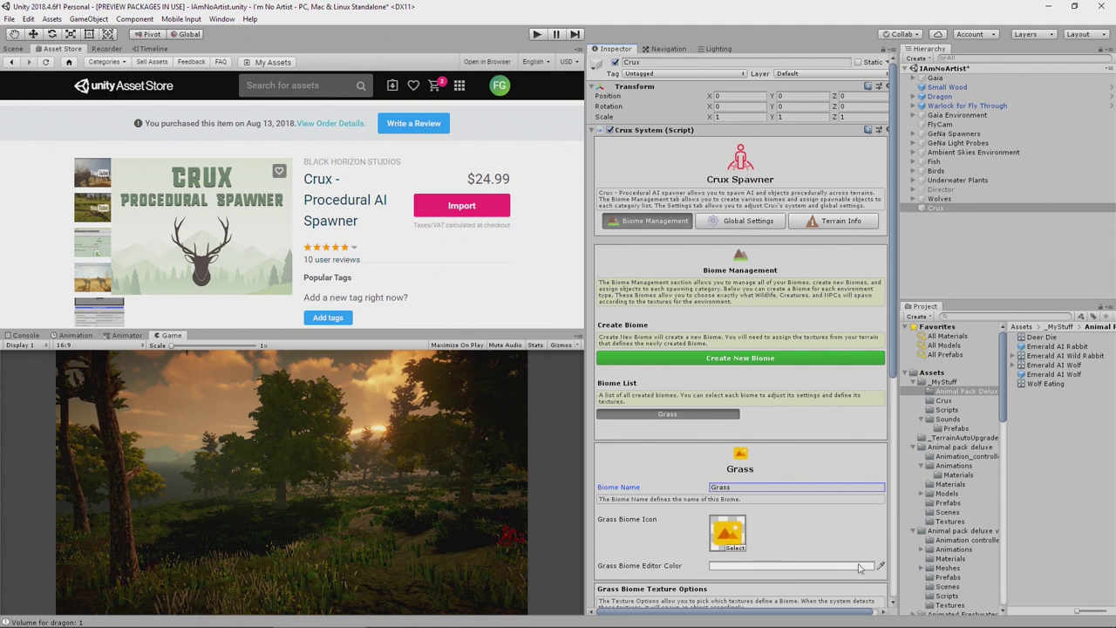
# Set the Grass texture as the Grass biome's icon
pyautogui.click(739, 549)
pyautogui.write('grass')
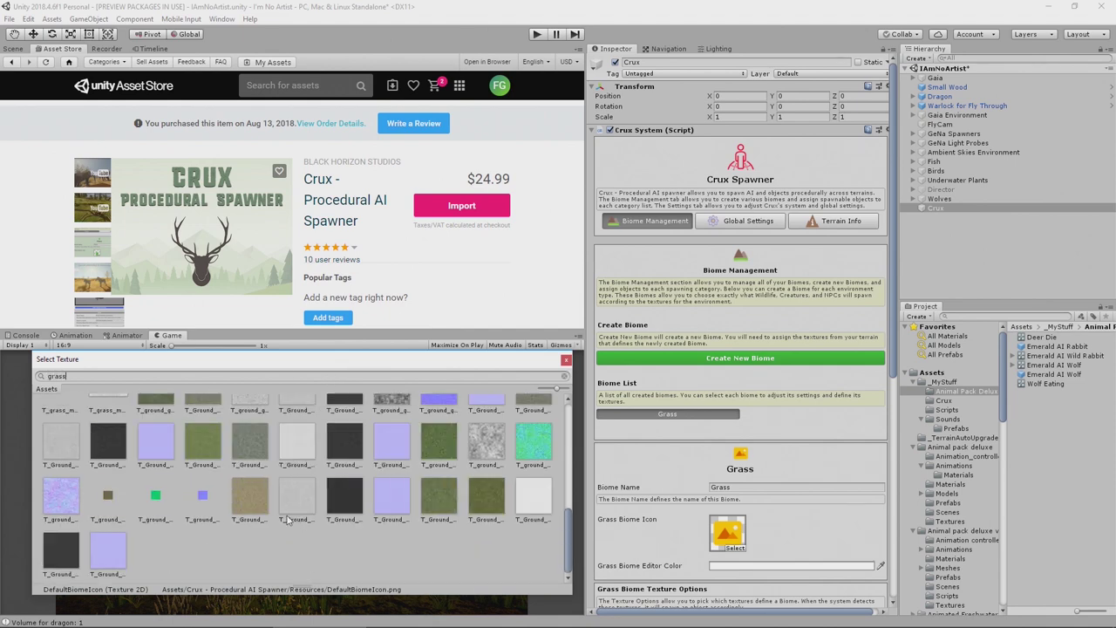
pyautogui.scroll(1, 255, 495)
pyautogui.scroll(3, 256, 495)
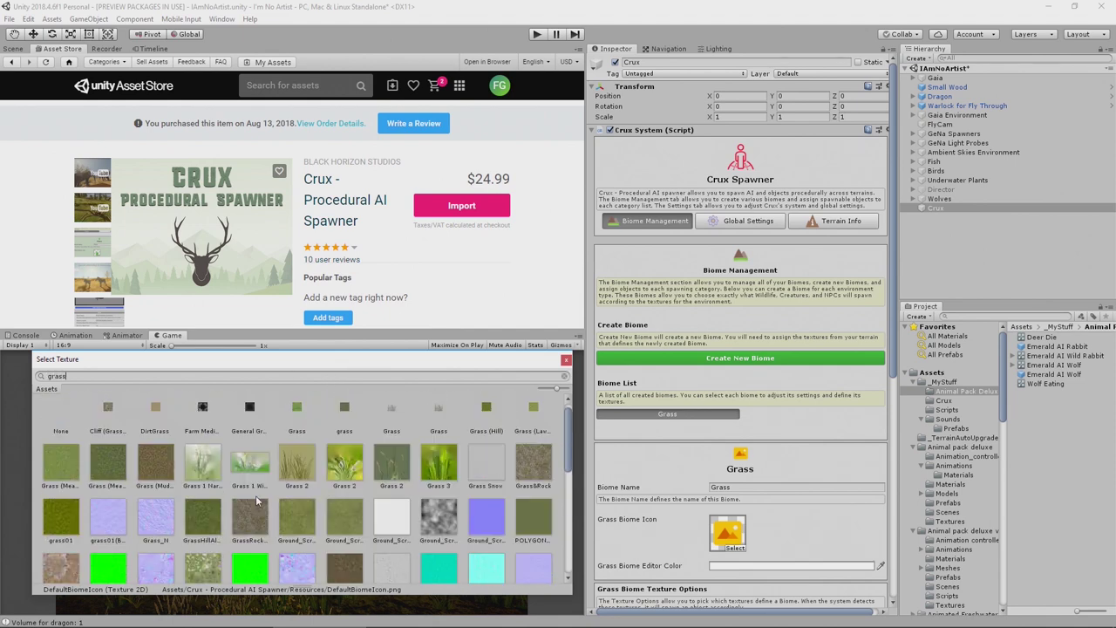
pyautogui.click(390, 426)
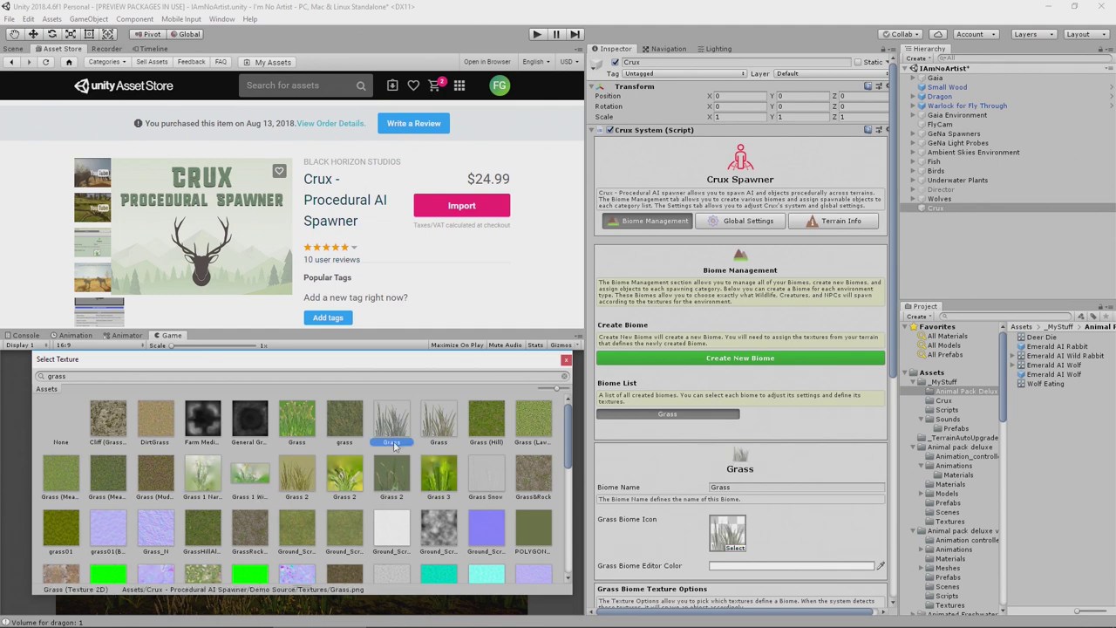
pyautogui.click(566, 359)
pyautogui.scroll(-2, 790, 498)
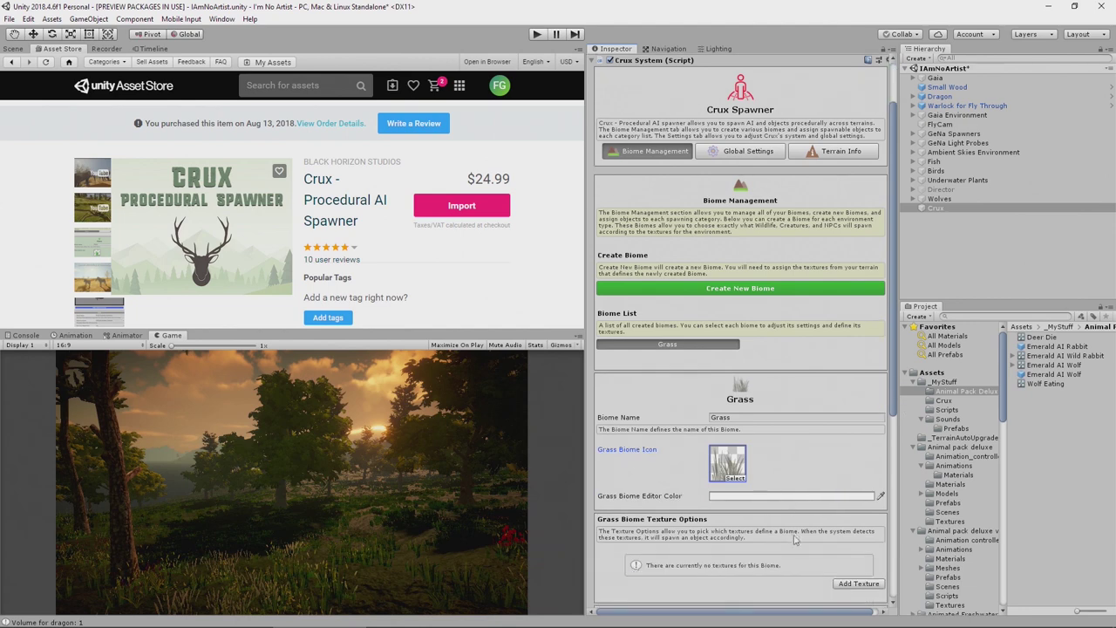
pyautogui.click(789, 496)
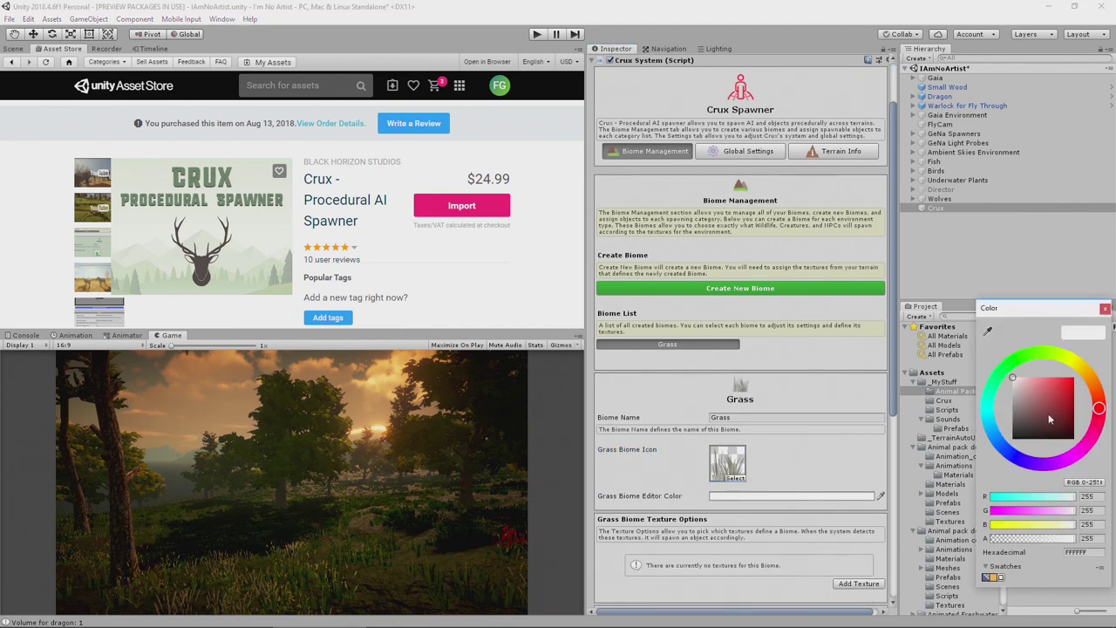
# Give the Grass biome a light green editor colour
pyautogui.click(1039, 355)
pyautogui.moveTo(1039, 364)
pyautogui.mouseDown()
pyautogui.moveTo(1010, 361)
pyautogui.moveTo(1026, 382)
pyautogui.mouseUp()
pyautogui.click(1031, 385)
# Review the Grass biome's Creatures, NPC/Other and Wildlife spawning tabs, then open the Crux folder
pyautogui.scroll(-4, 743, 399)
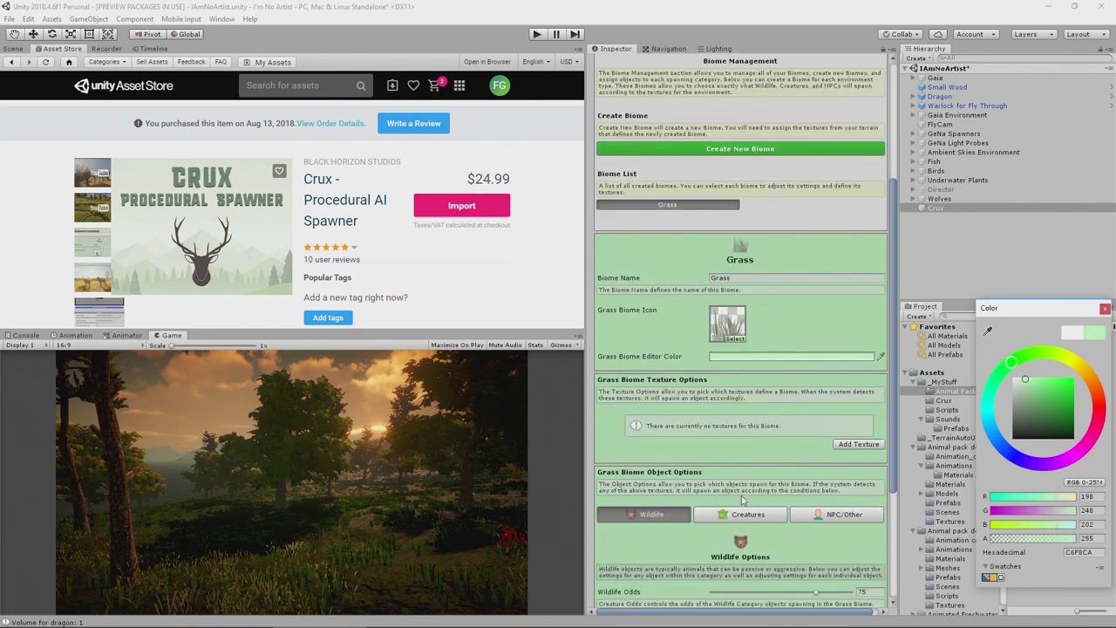
pyautogui.scroll(-3, 735, 480)
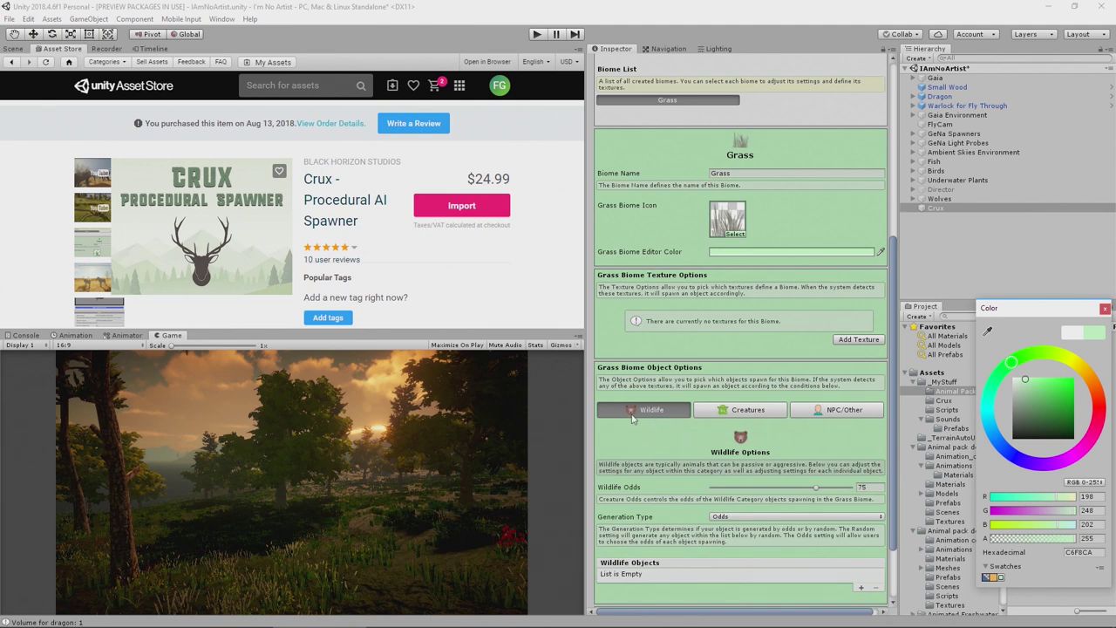
pyautogui.click(734, 411)
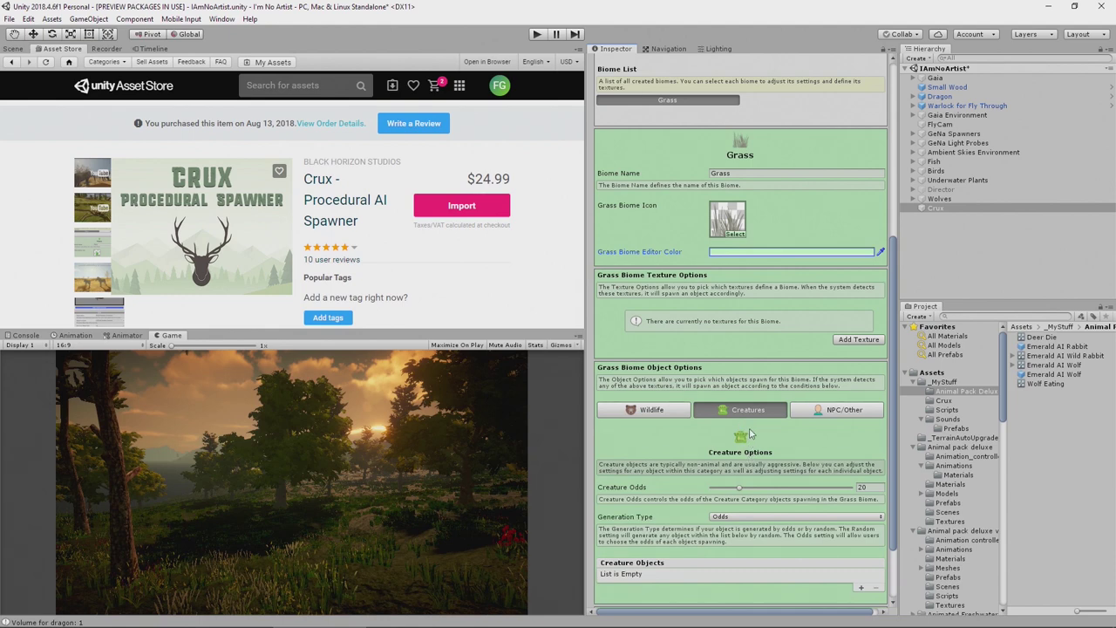
pyautogui.click(834, 415)
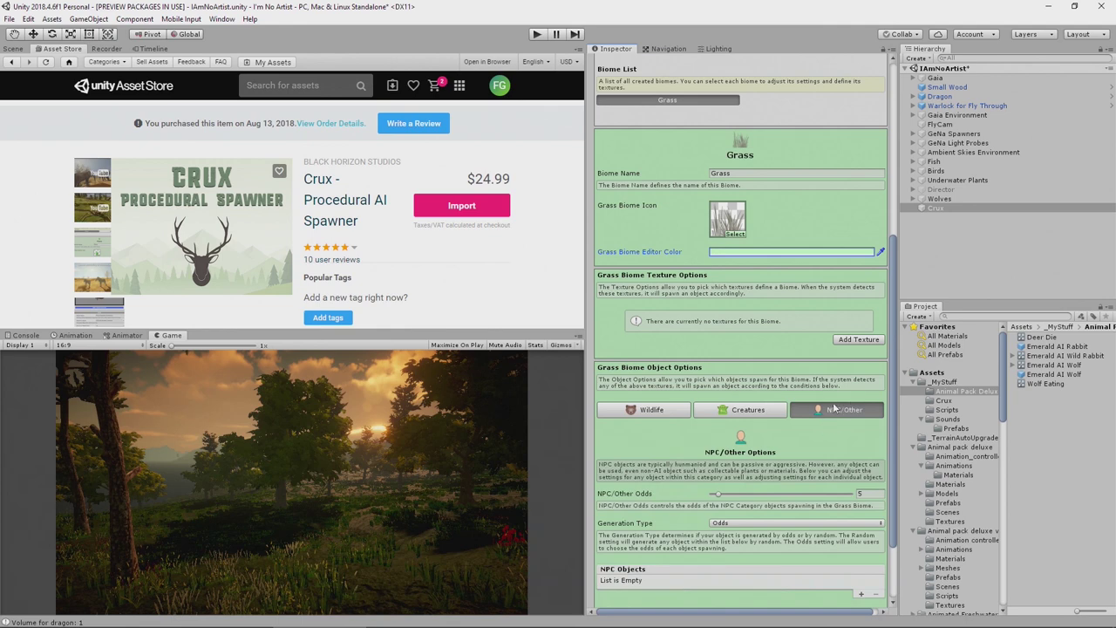
pyautogui.click(641, 415)
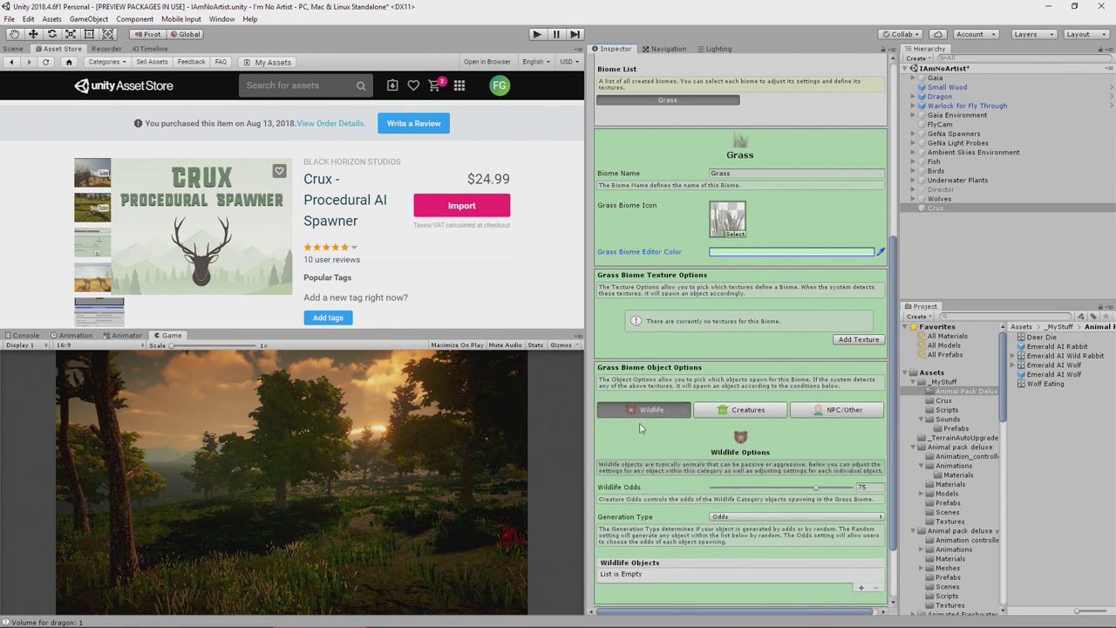
pyautogui.scroll(-2, 665, 468)
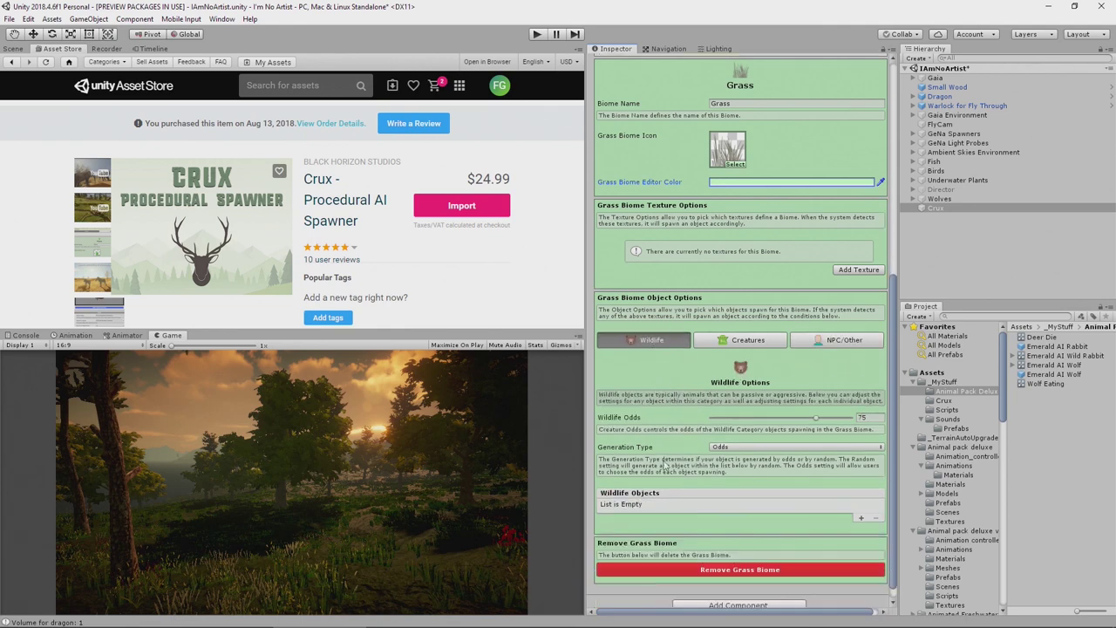
pyautogui.click(942, 402)
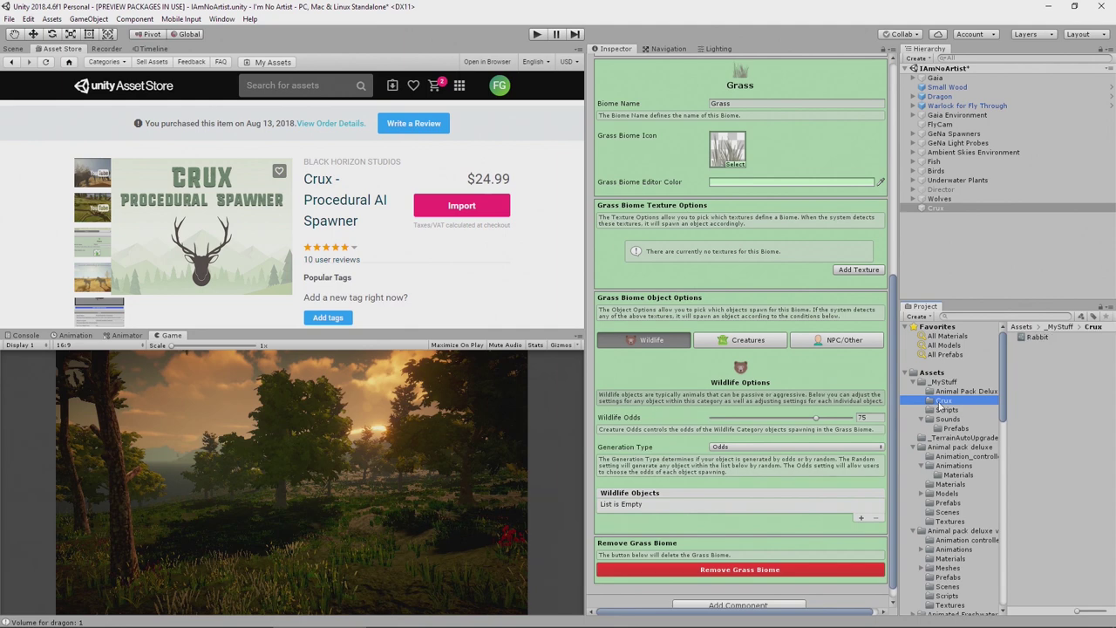
# Add a Crux Object asset called Deer beside Rabbit, then open Animal pack deluxe
pyautogui.rightClick(1018, 366)
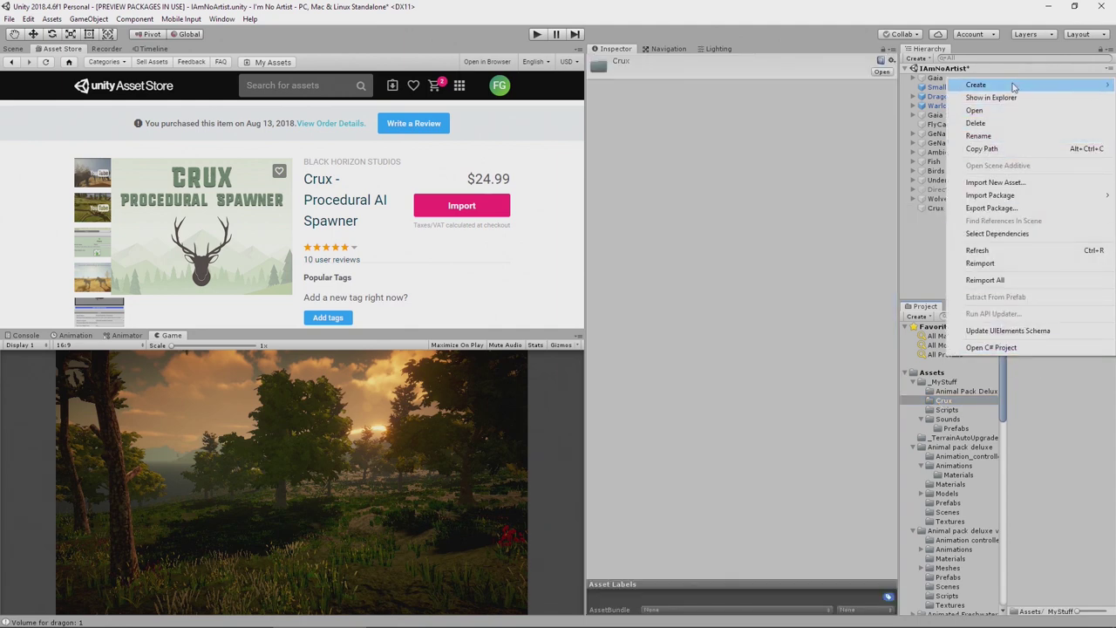
pyautogui.moveTo(1016, 85)
pyautogui.moveTo(859, 99)
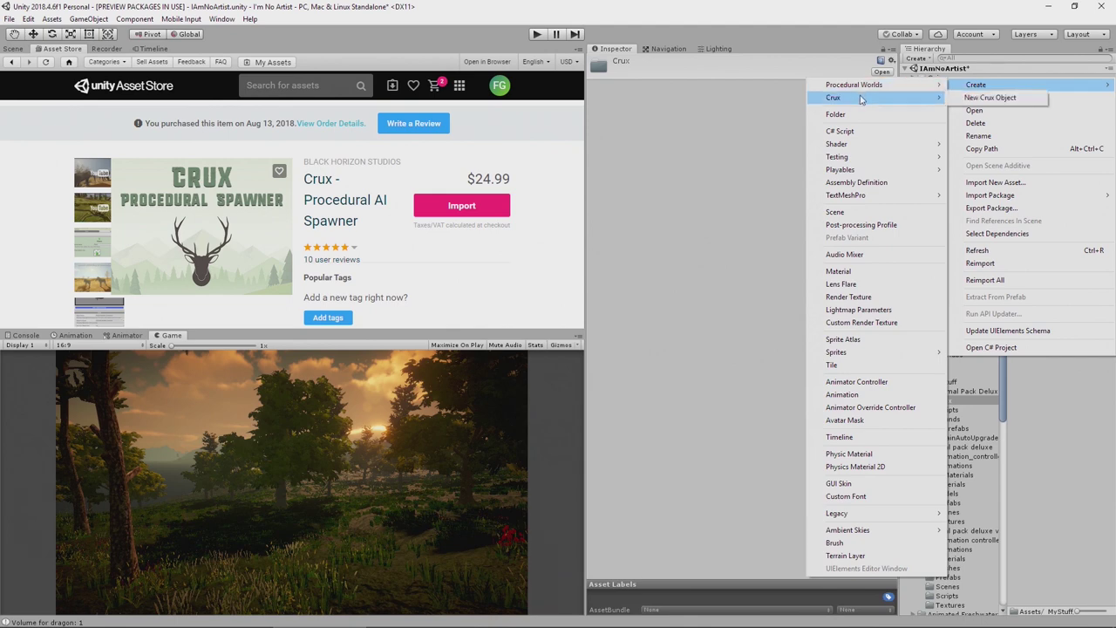
pyautogui.click(987, 98)
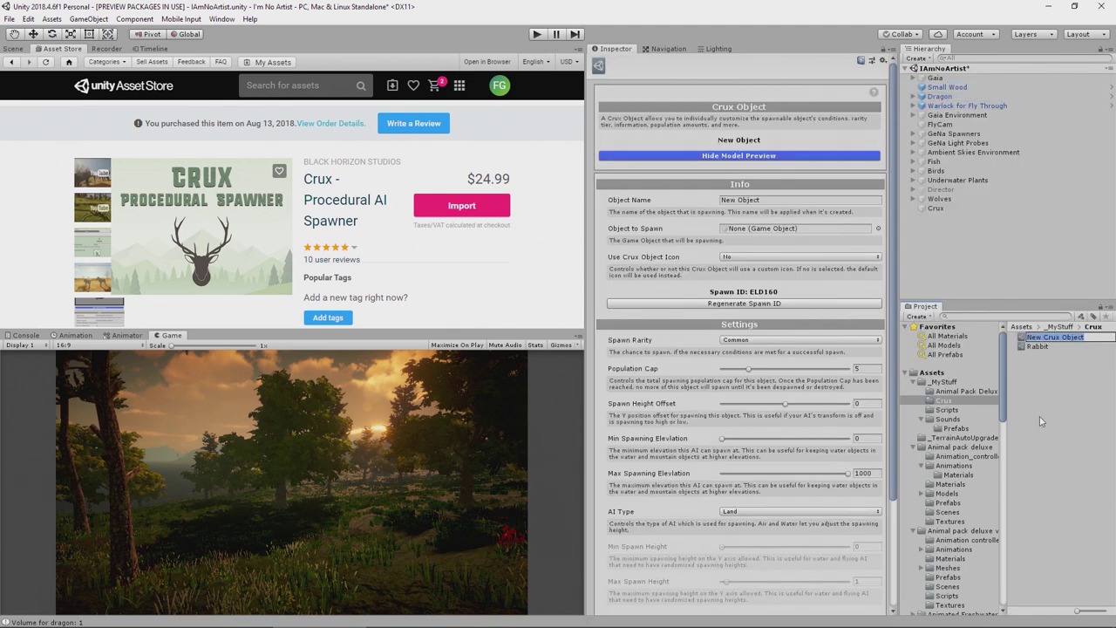
pyautogui.write('Deer')
pyautogui.press('Return')
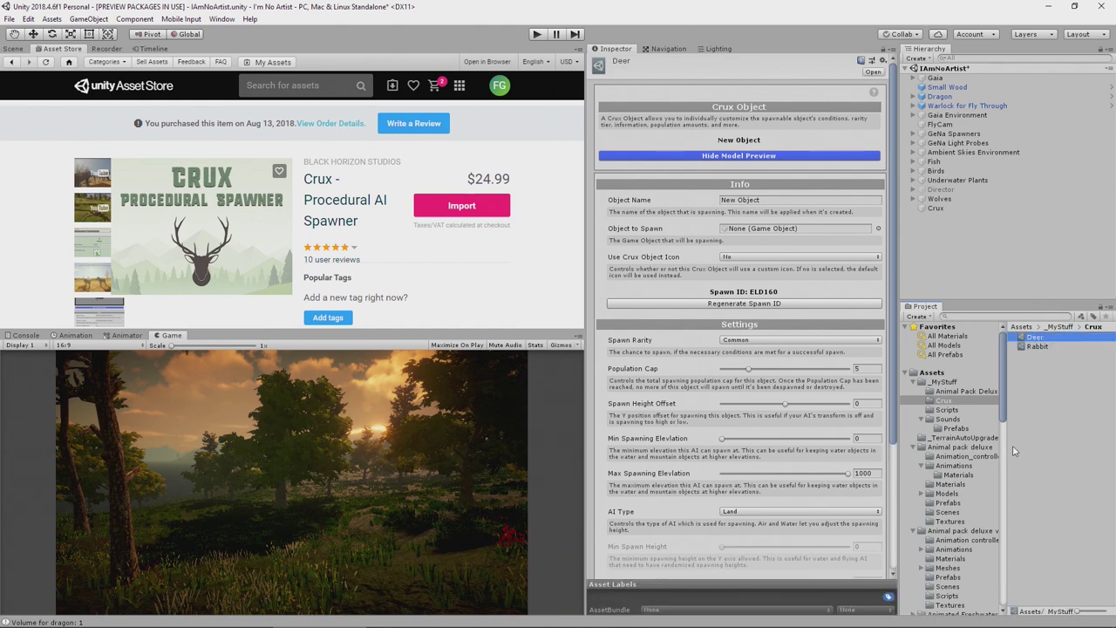
pyautogui.click(956, 447)
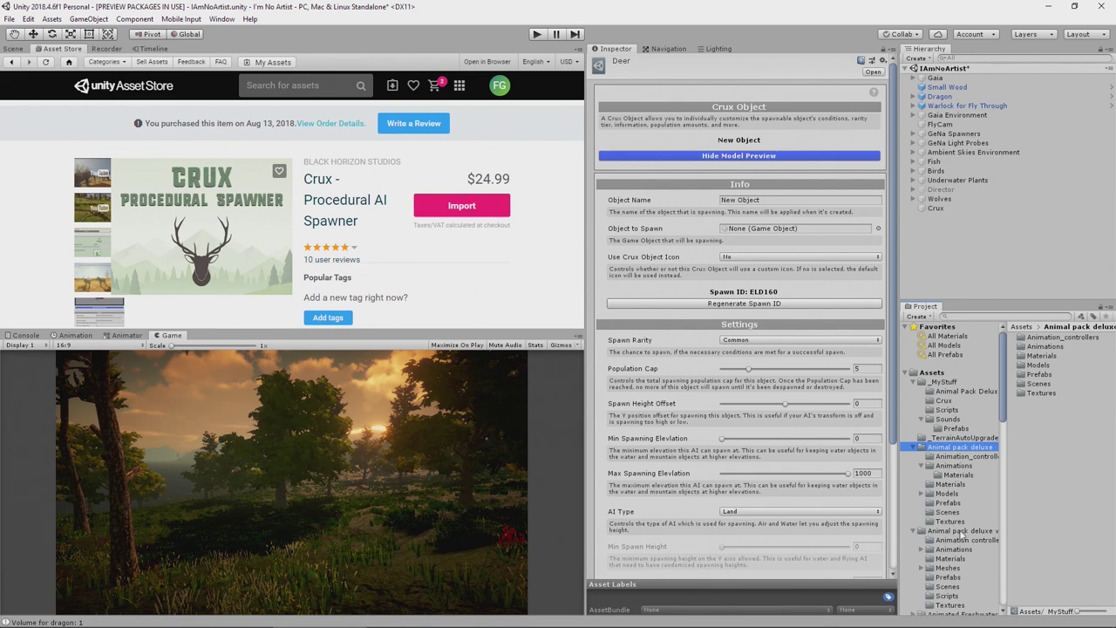
# Place Deer_male_prefab from the Prefabs folder into the scene and set it as the Emerald AI Object
pyautogui.click(1036, 374)
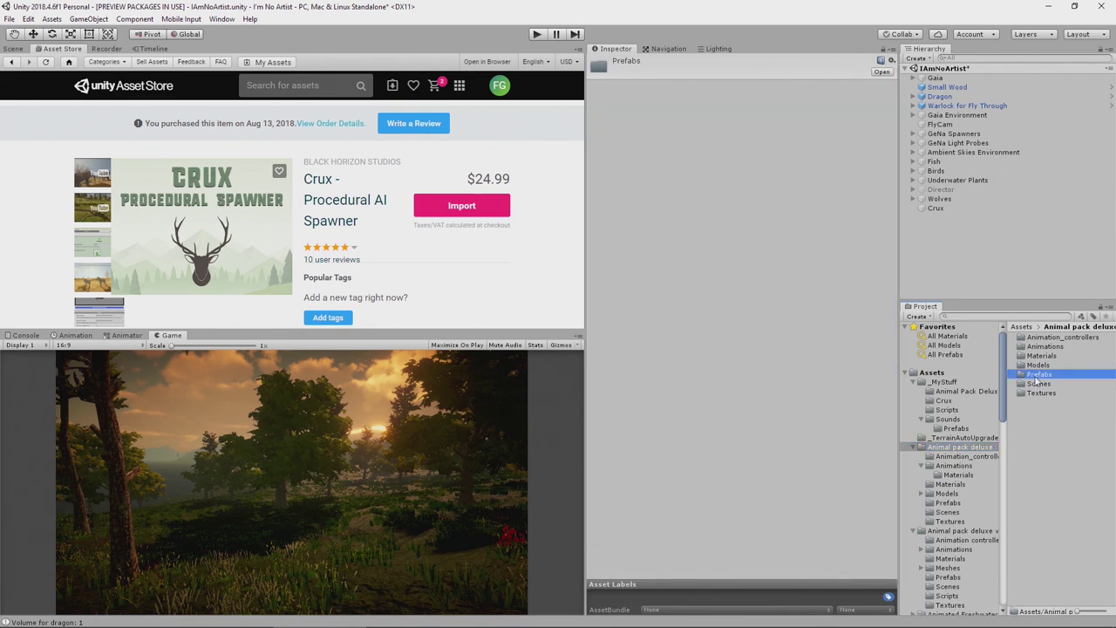
pyautogui.doubleClick(1042, 377)
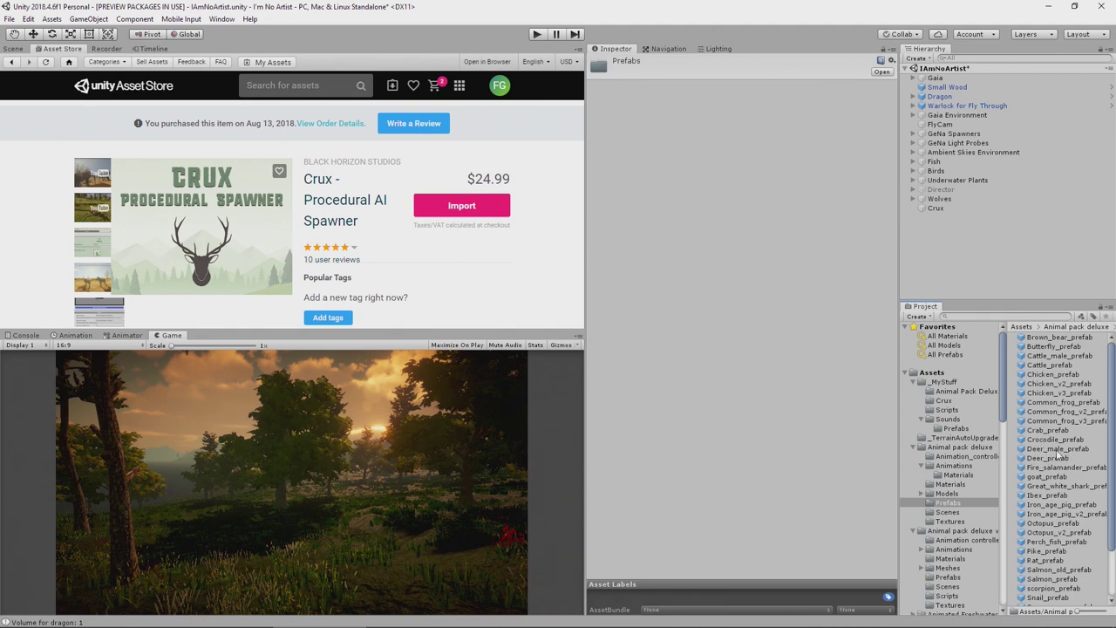
pyautogui.moveTo(1043, 451); pyautogui.dragTo(950, 279)
pyautogui.moveTo(946, 240); pyautogui.dragTo(941, 231)
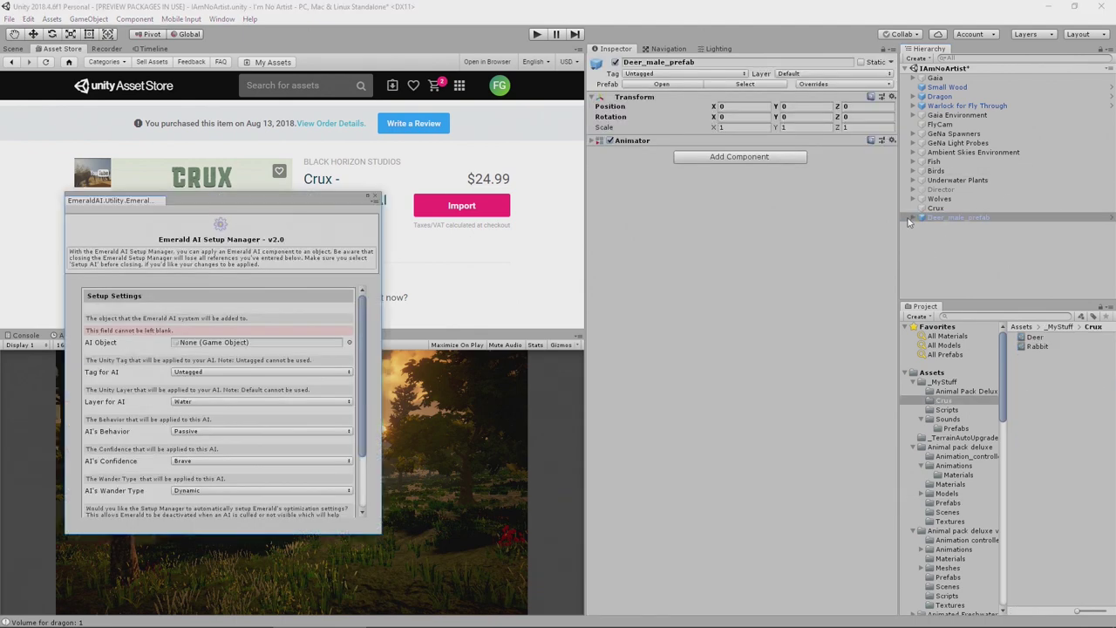
pyautogui.moveTo(950, 217); pyautogui.dragTo(250, 345)
# Set up the deer as Emerald AI with Untagged tag, Ambient AI layer and Brave confidence
pyautogui.click(219, 360)
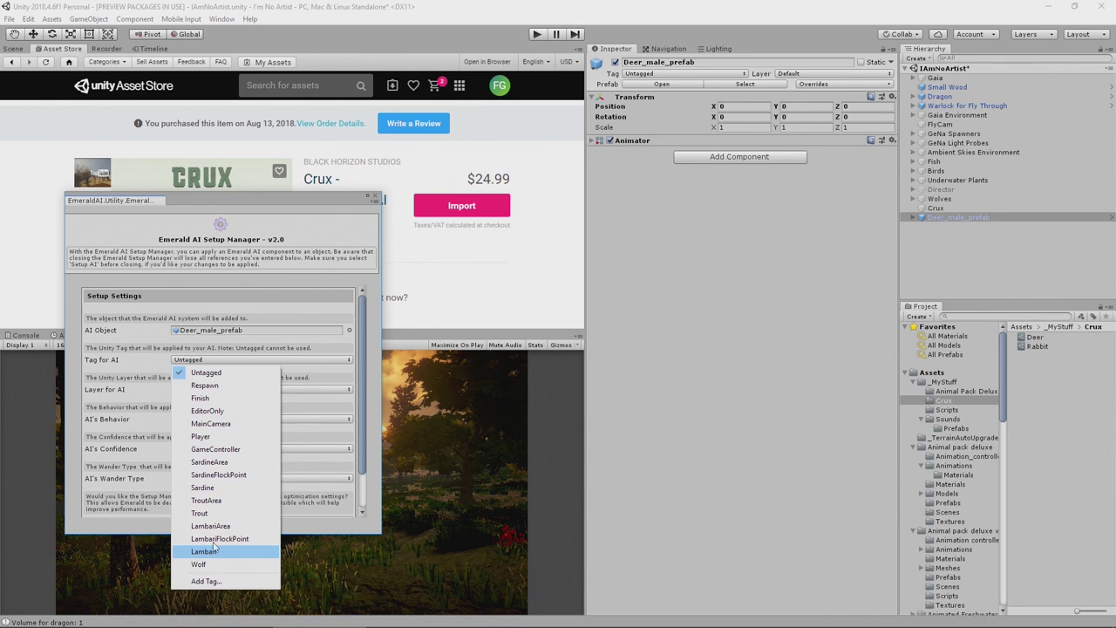
pyautogui.click(124, 356)
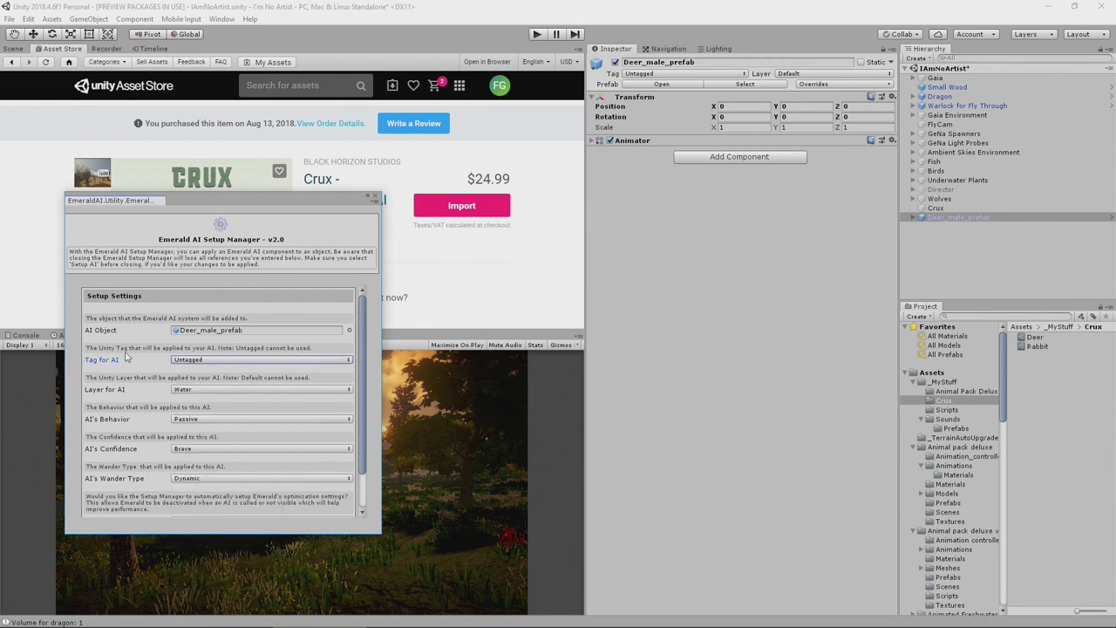
pyautogui.click(201, 397)
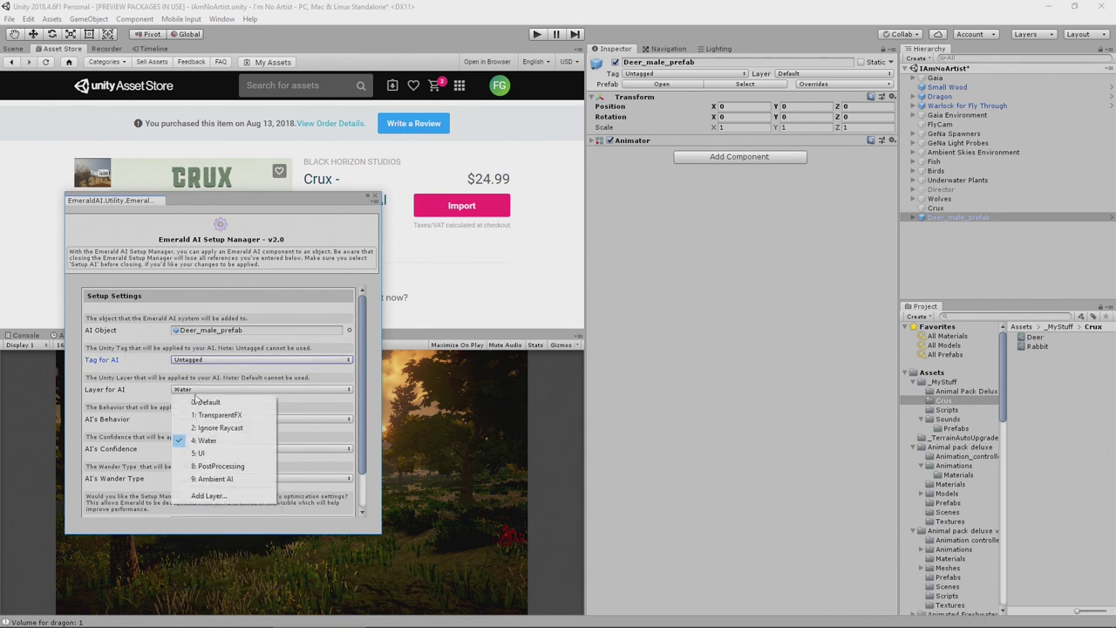
pyautogui.click(217, 481)
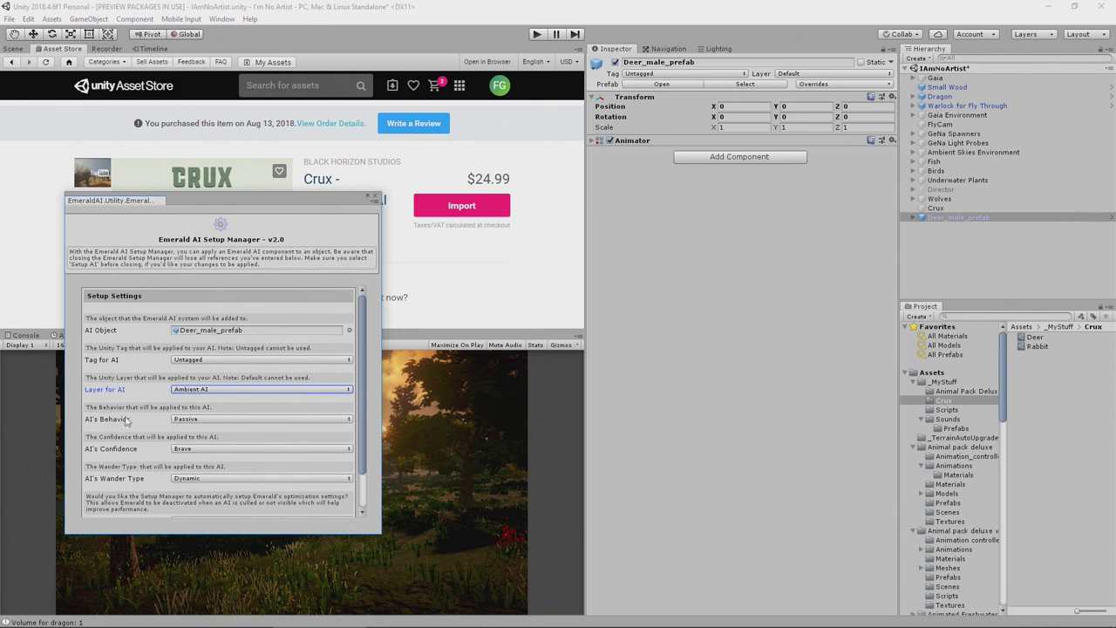
pyautogui.scroll(-2, 150, 453)
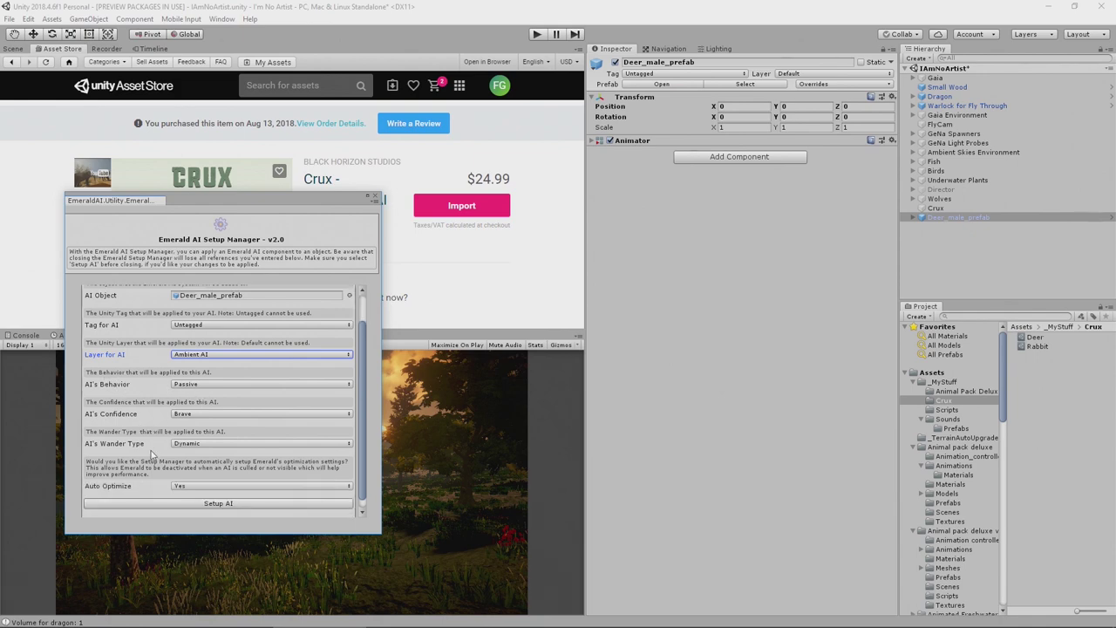
pyautogui.click(195, 415)
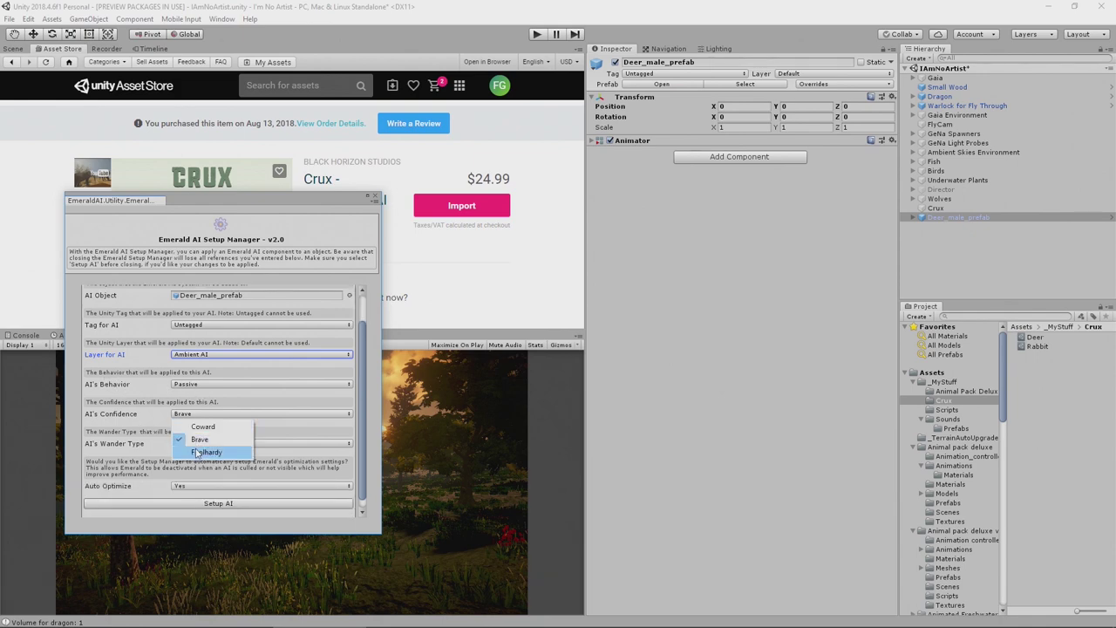
pyautogui.click(199, 440)
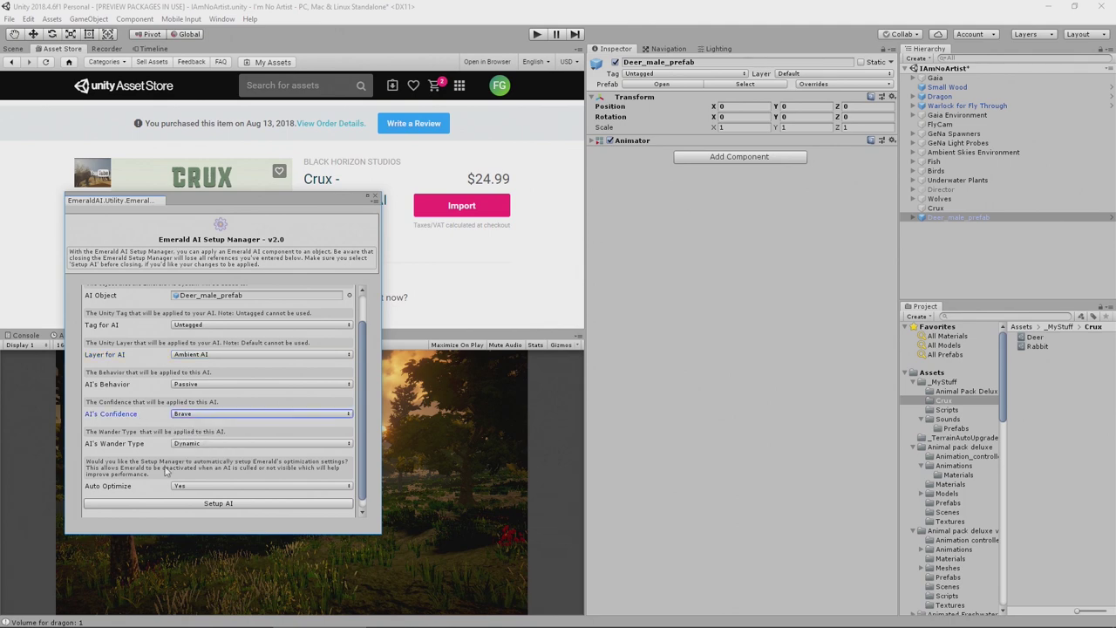
pyautogui.click(208, 504)
pyautogui.click(590, 343)
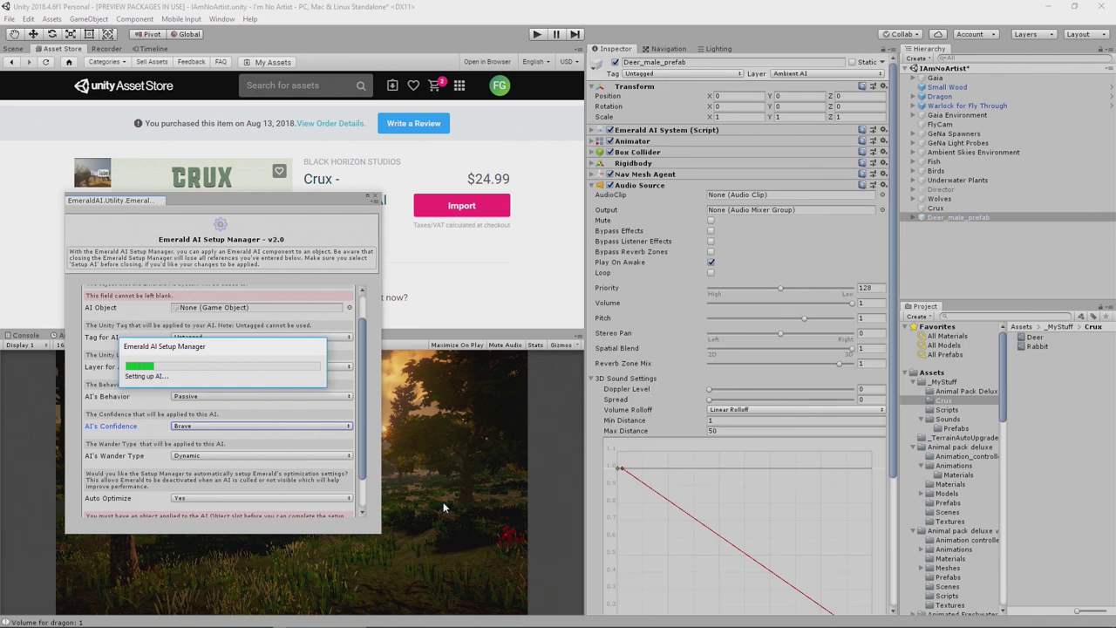
# Close the Setup Manager and show the Emerald AI System's Animations settings
pyautogui.click(376, 200)
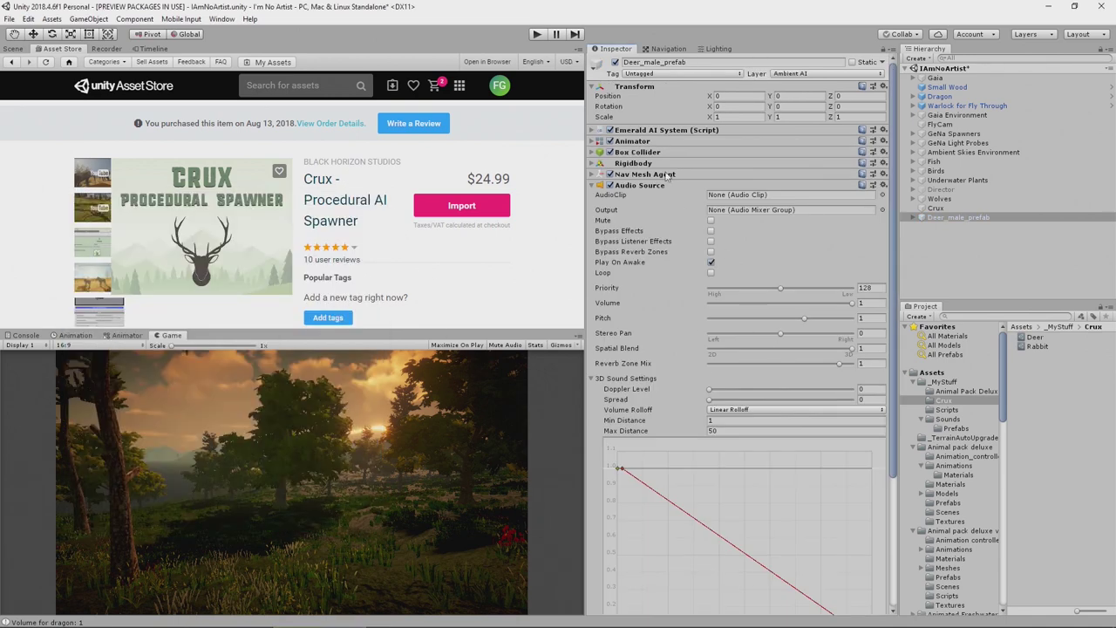
pyautogui.click(591, 130)
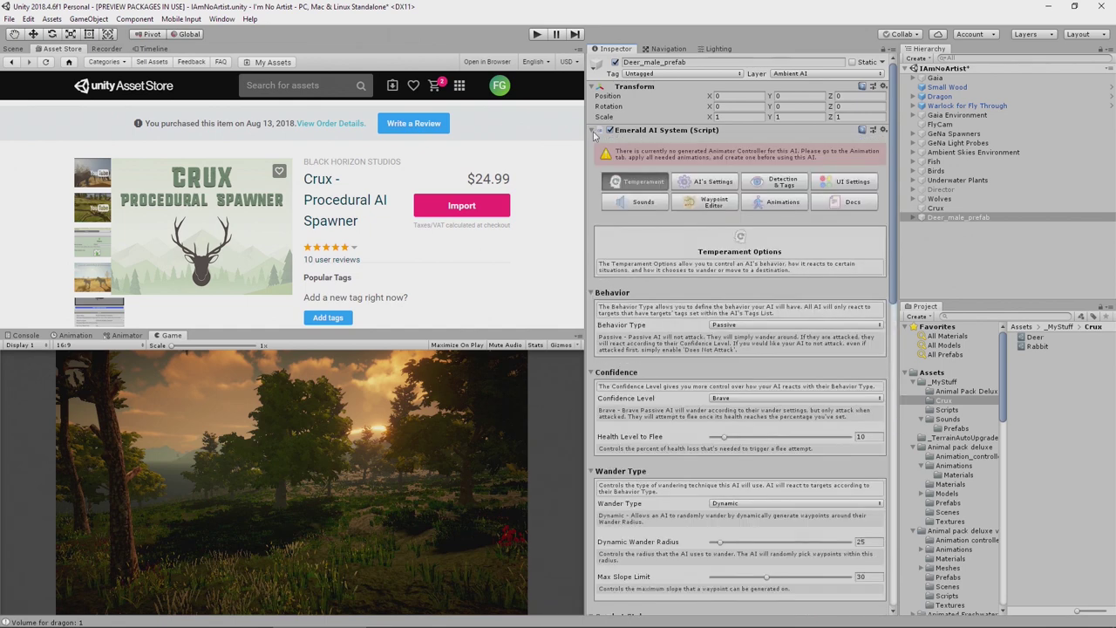
pyautogui.click(776, 202)
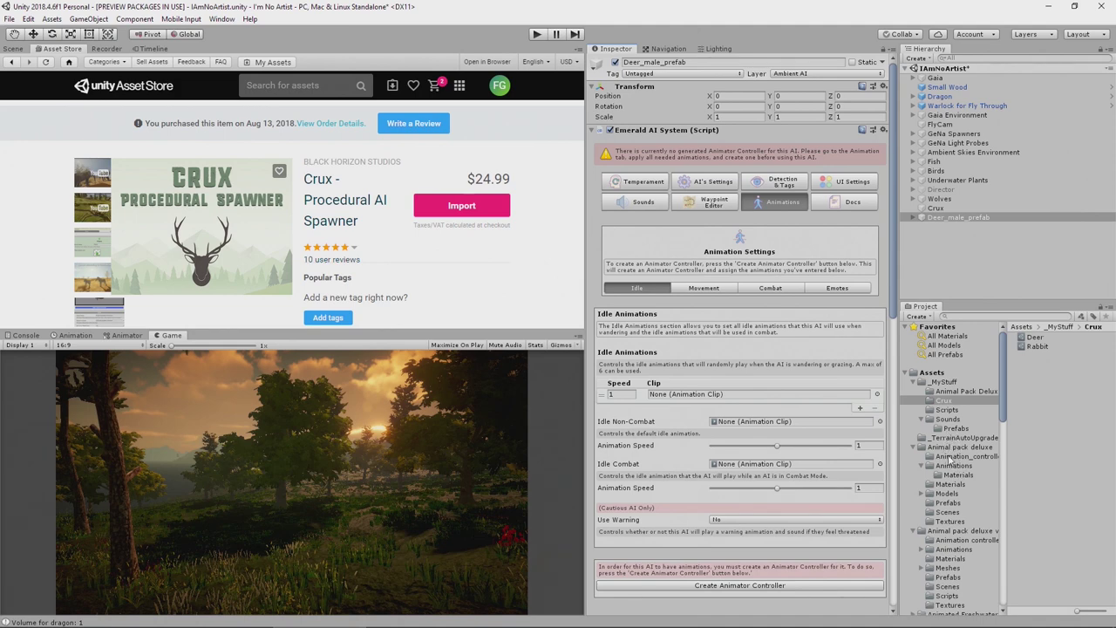
# Assign the Deer_idle clip to both Idle Non-Combat and Idle Combat
pyautogui.click(952, 465)
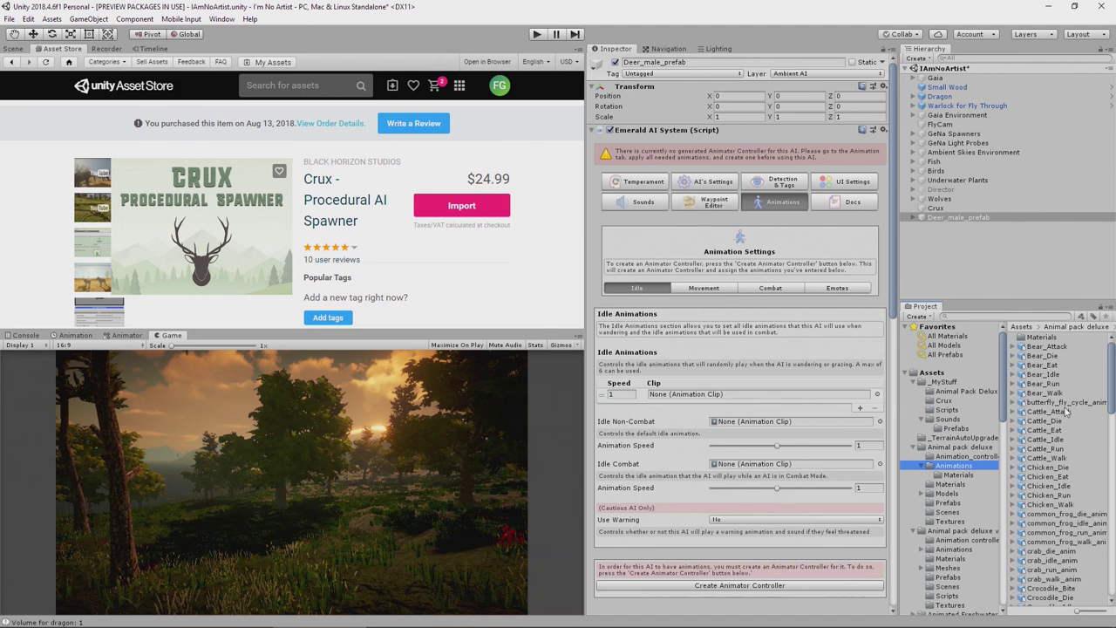
pyautogui.scroll(-5, 1065, 410)
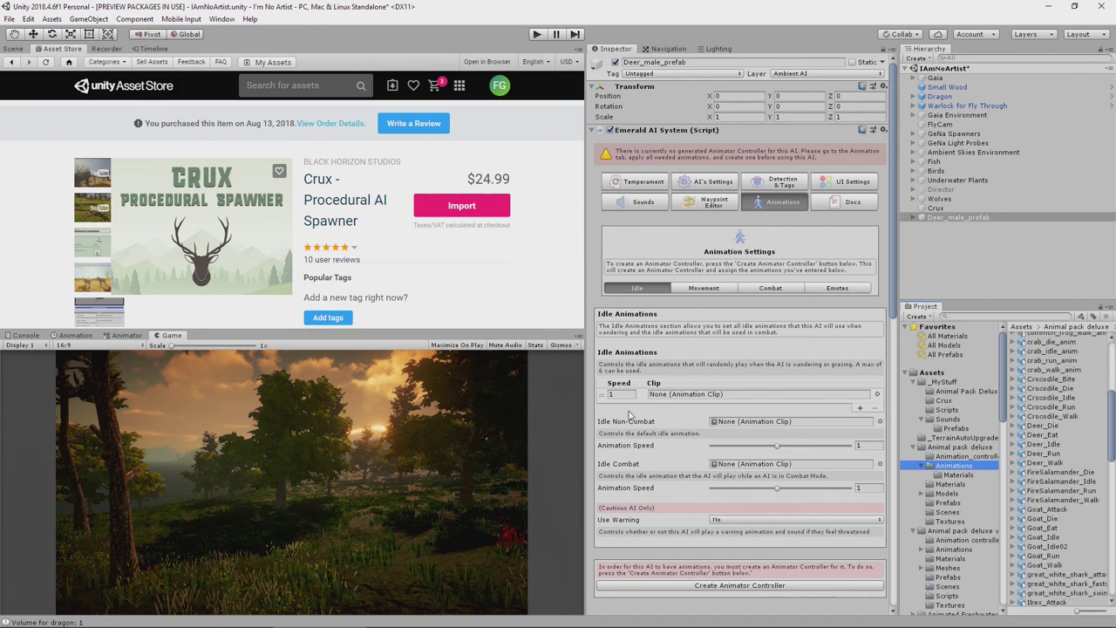
pyautogui.moveTo(1044, 445); pyautogui.dragTo(785, 424)
pyautogui.click(1014, 444)
pyautogui.click(1041, 462)
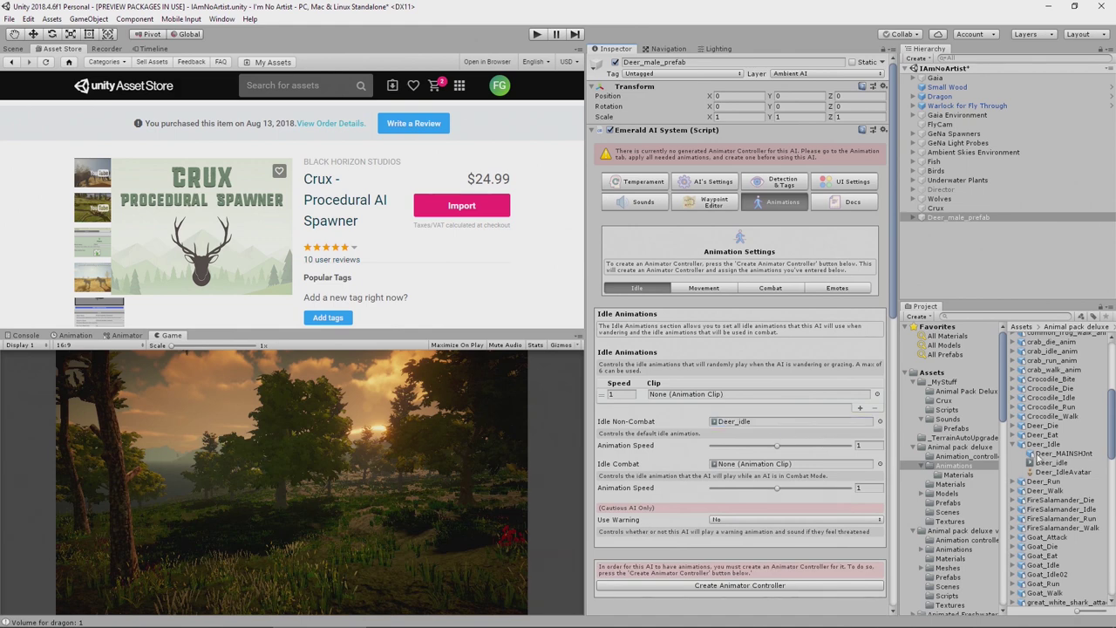
pyautogui.moveTo(1048, 462); pyautogui.dragTo(764, 466)
# Assign the Deer_walk clip to the Walk Straight, Left and Right animations
pyautogui.click(704, 288)
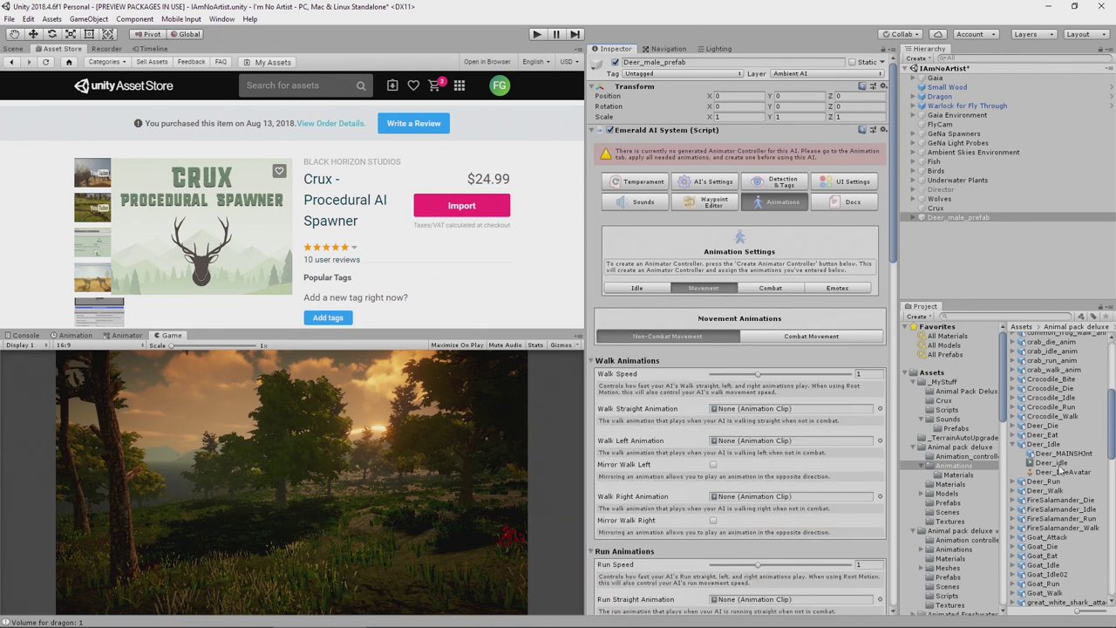
pyautogui.click(1014, 482)
pyautogui.click(1014, 519)
pyautogui.moveTo(1053, 538); pyautogui.dragTo(802, 417)
pyautogui.moveTo(1053, 540); pyautogui.dragTo(786, 449)
pyautogui.moveTo(1053, 541); pyautogui.dragTo(787, 509)
# Assign the Deer_run clip to Run Straight, Run Left and Run Right
pyautogui.scroll(-3, 787, 512)
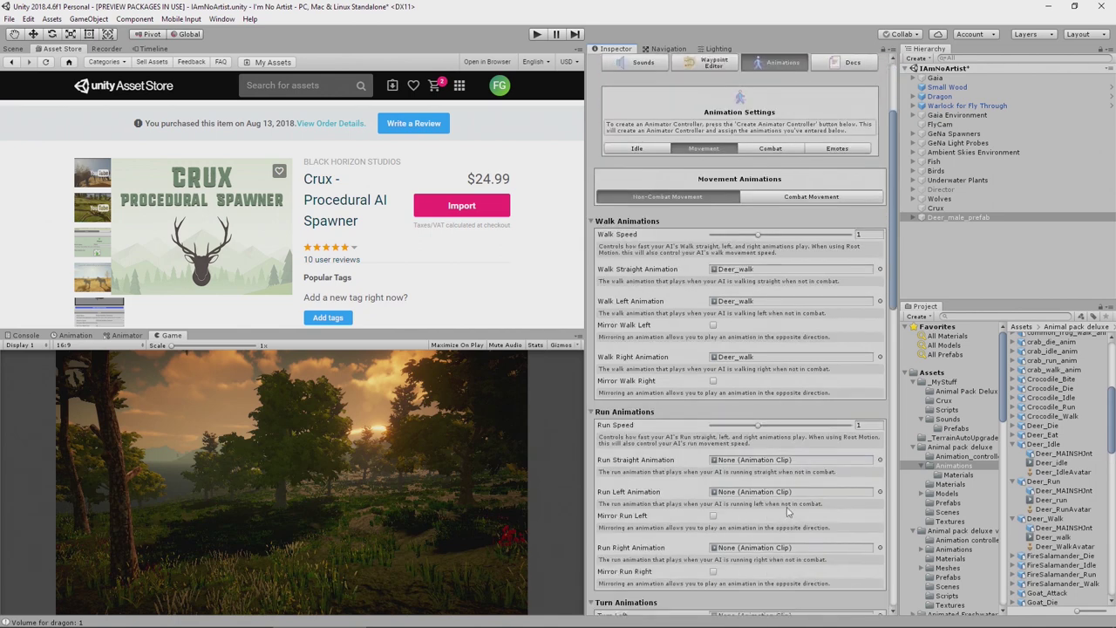
pyautogui.scroll(-1, 787, 513)
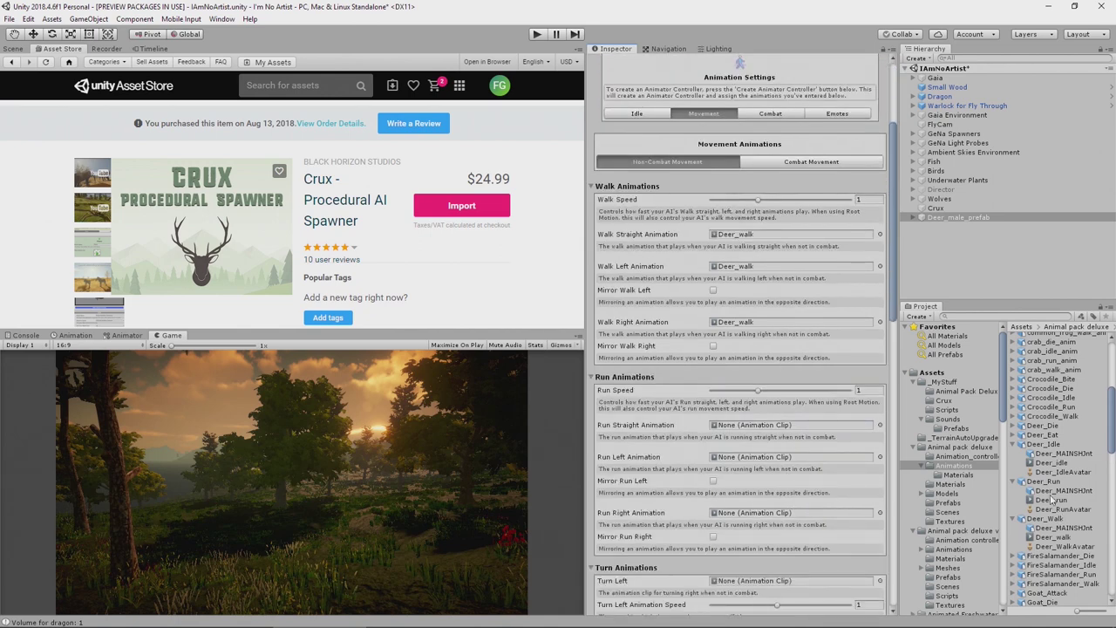
pyautogui.moveTo(1052, 500); pyautogui.dragTo(748, 427)
pyautogui.moveTo(1053, 501); pyautogui.dragTo(728, 460)
pyautogui.moveTo(1052, 501); pyautogui.dragTo(769, 514)
# Use the Deer_walk clip for the Turn Left and Turn Right animations
pyautogui.scroll(-2, 775, 488)
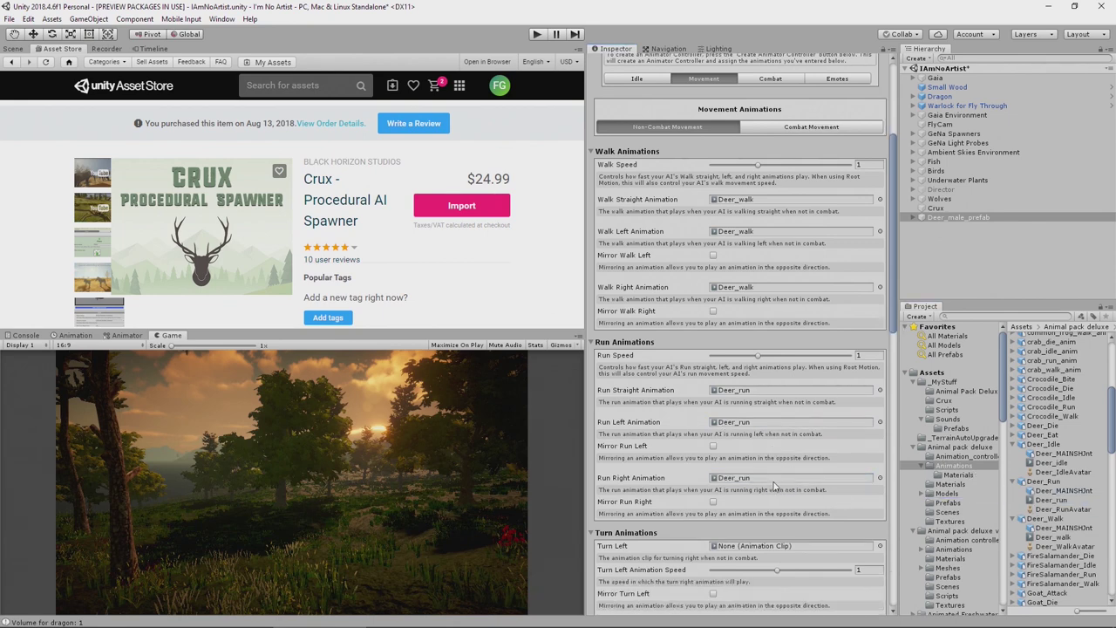
pyautogui.moveTo(1049, 537); pyautogui.dragTo(809, 514)
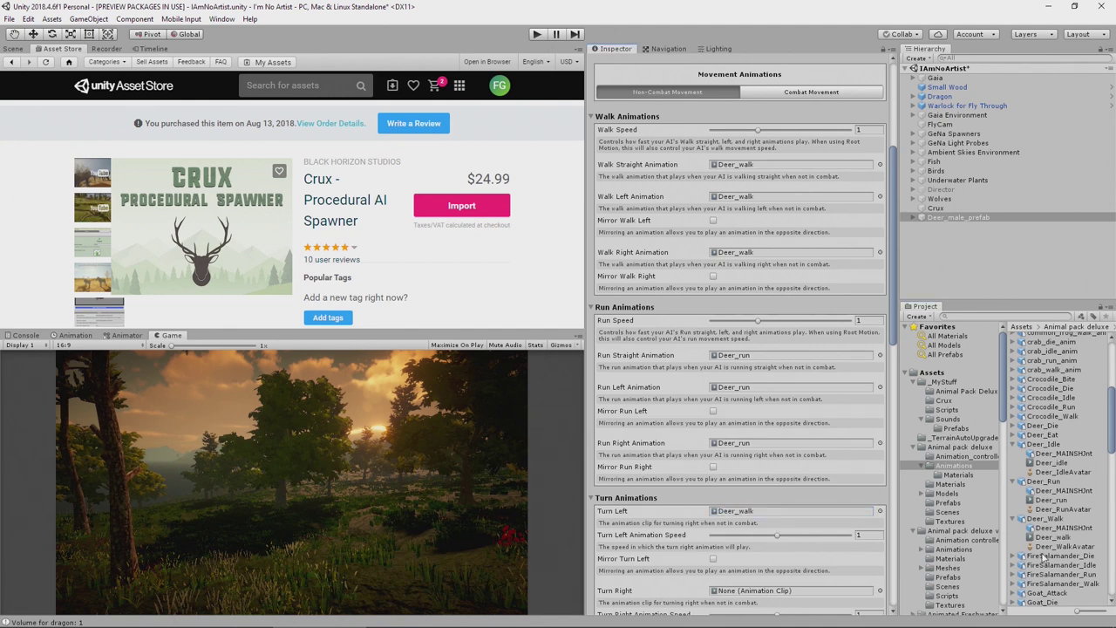
pyautogui.moveTo(1056, 539); pyautogui.dragTo(771, 600)
pyautogui.scroll(-3, 754, 548)
pyautogui.scroll(8, 775, 518)
pyautogui.scroll(-1, 768, 326)
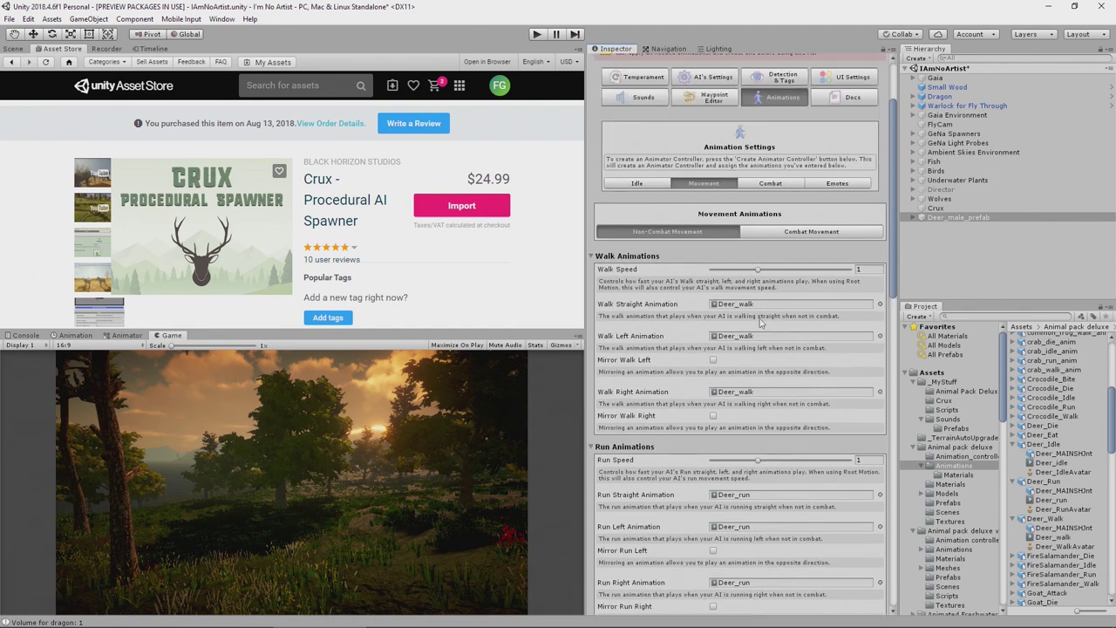
pyautogui.click(784, 185)
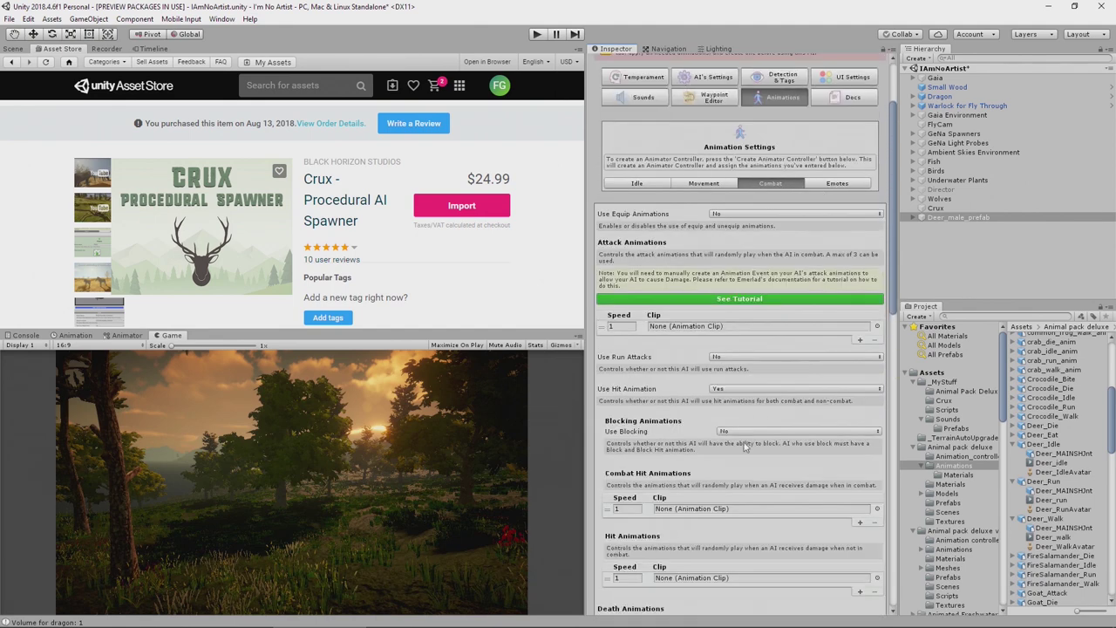
# Assign the Deer_die clip to the deer's Combat tab Death Animations slot
pyautogui.scroll(-1, 743, 416)
pyautogui.scroll(-1, 723, 444)
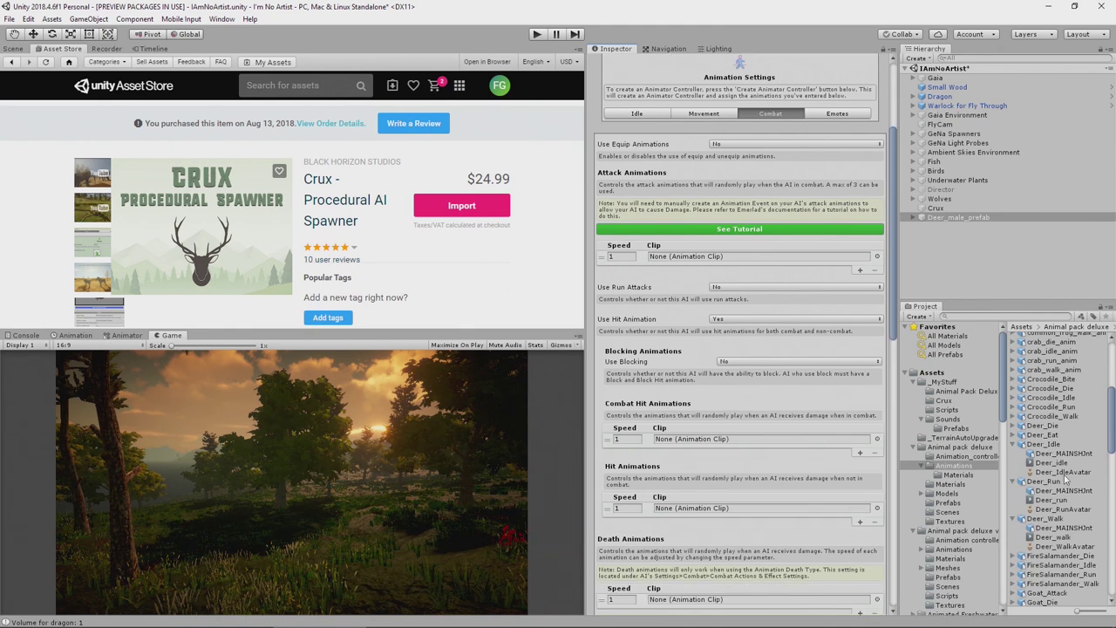
pyautogui.click(1013, 425)
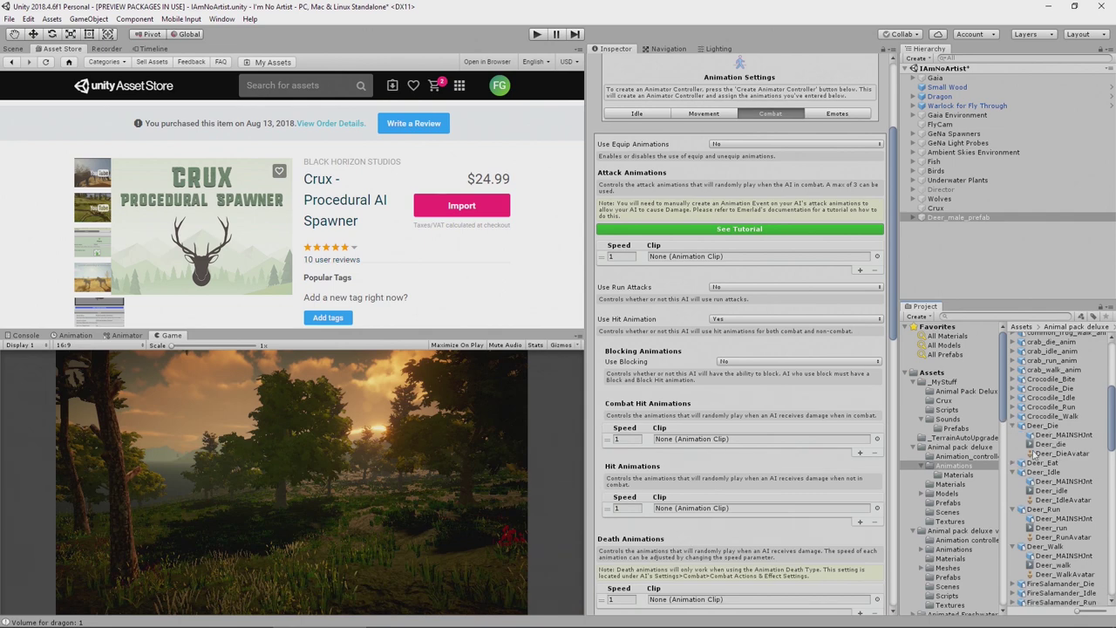
pyautogui.moveTo(1044, 442); pyautogui.dragTo(679, 441)
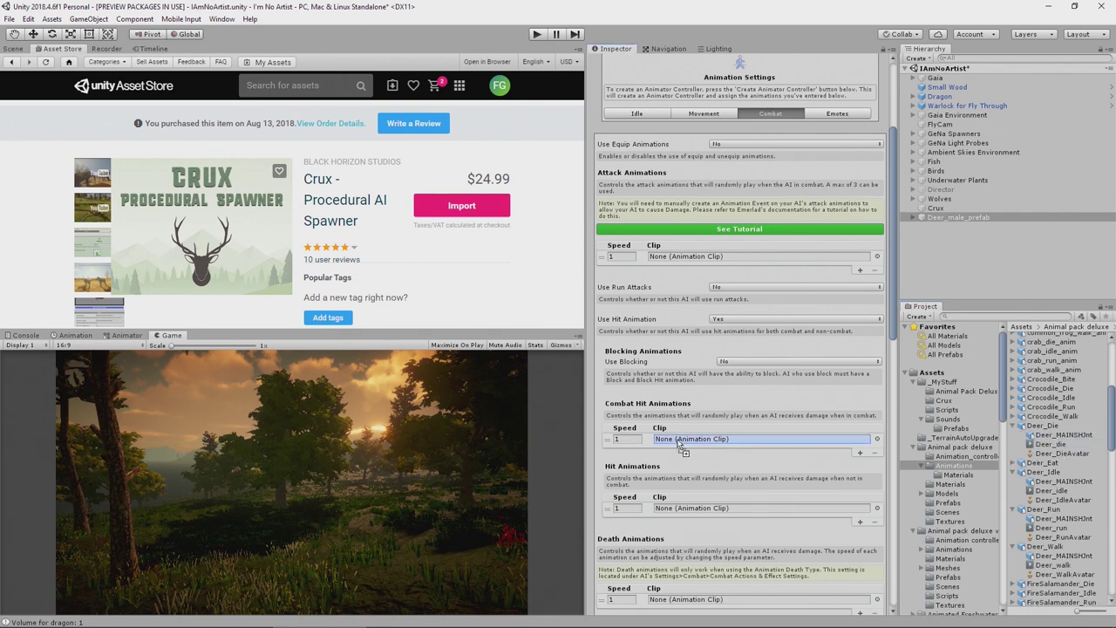
pyautogui.moveTo(678, 439); pyautogui.dragTo(695, 603)
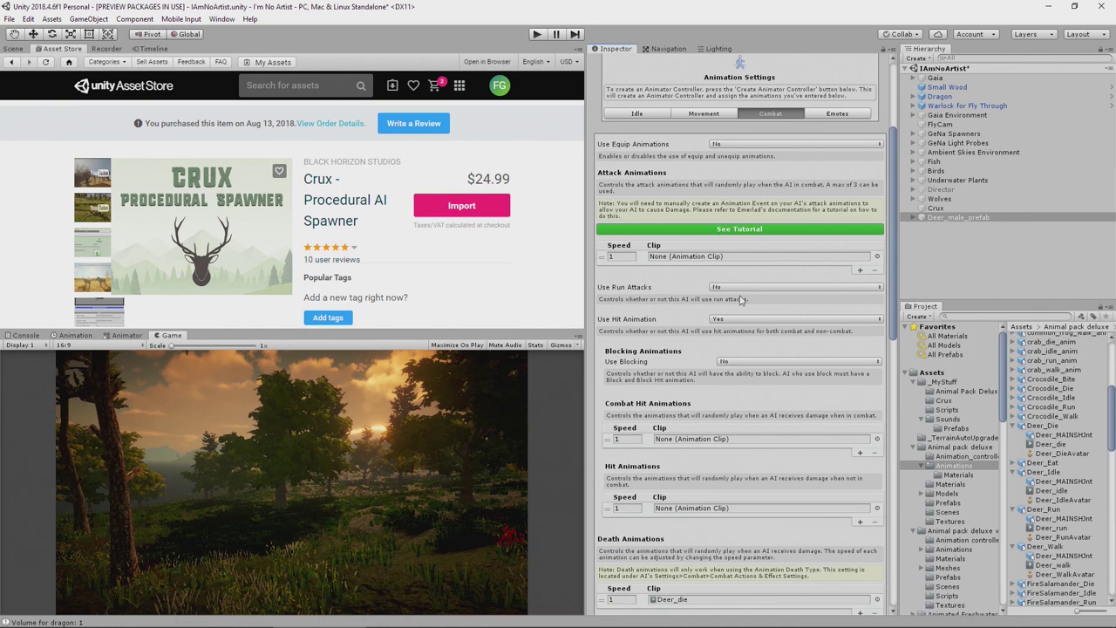
pyautogui.click(654, 116)
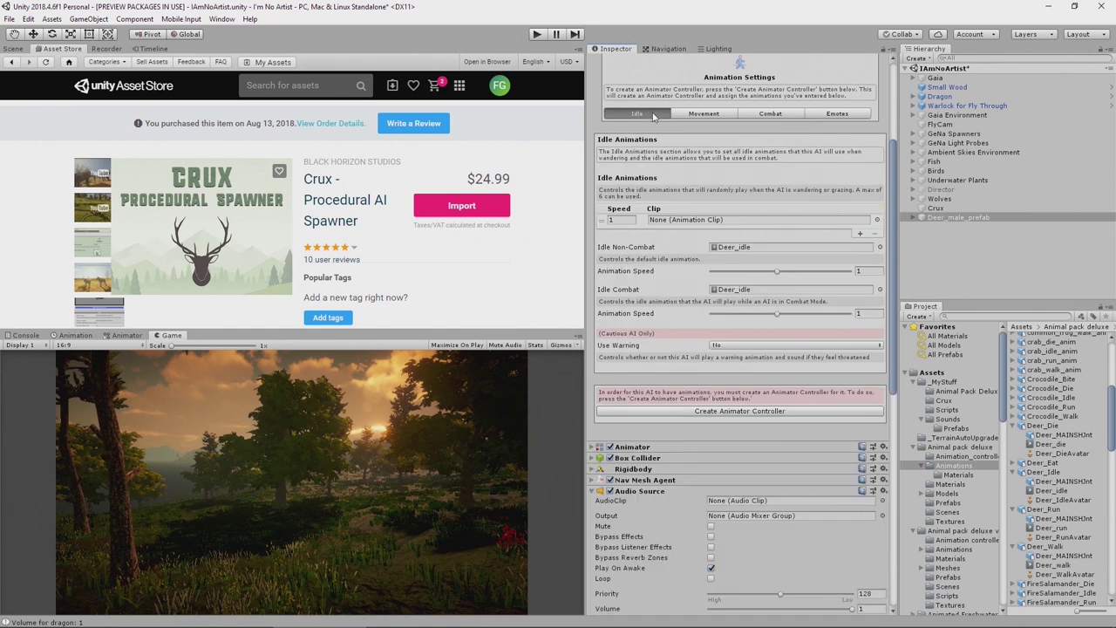
# Put Deer_idle in the Idle Non-Combat slot and add Deer_eat to the Idle Animations list
pyautogui.click(1016, 464)
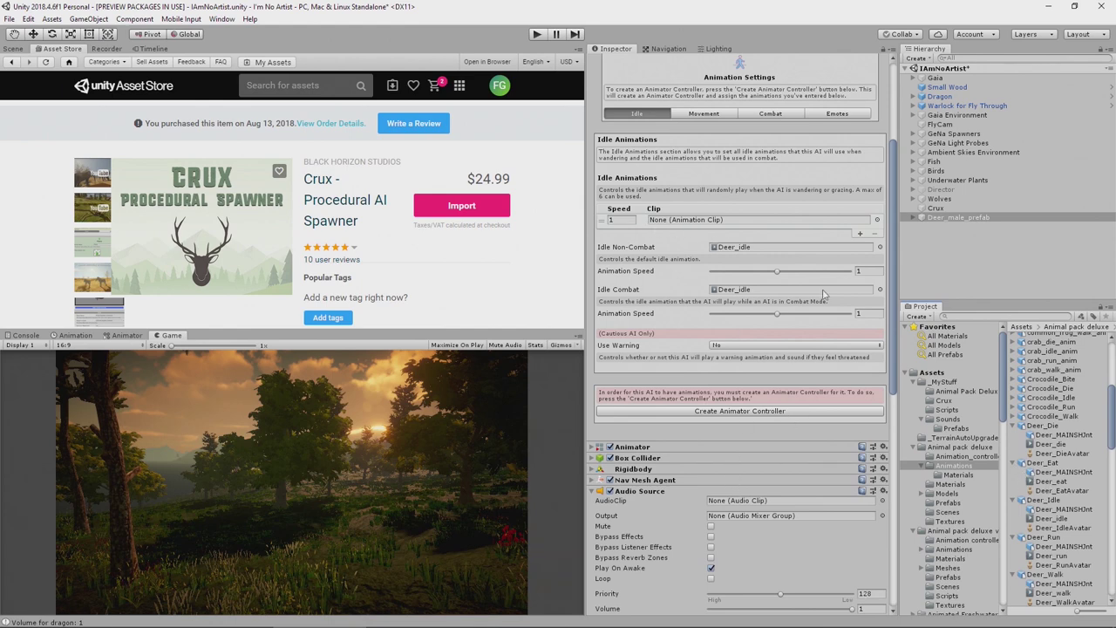
pyautogui.moveTo(1053, 481); pyautogui.dragTo(743, 249)
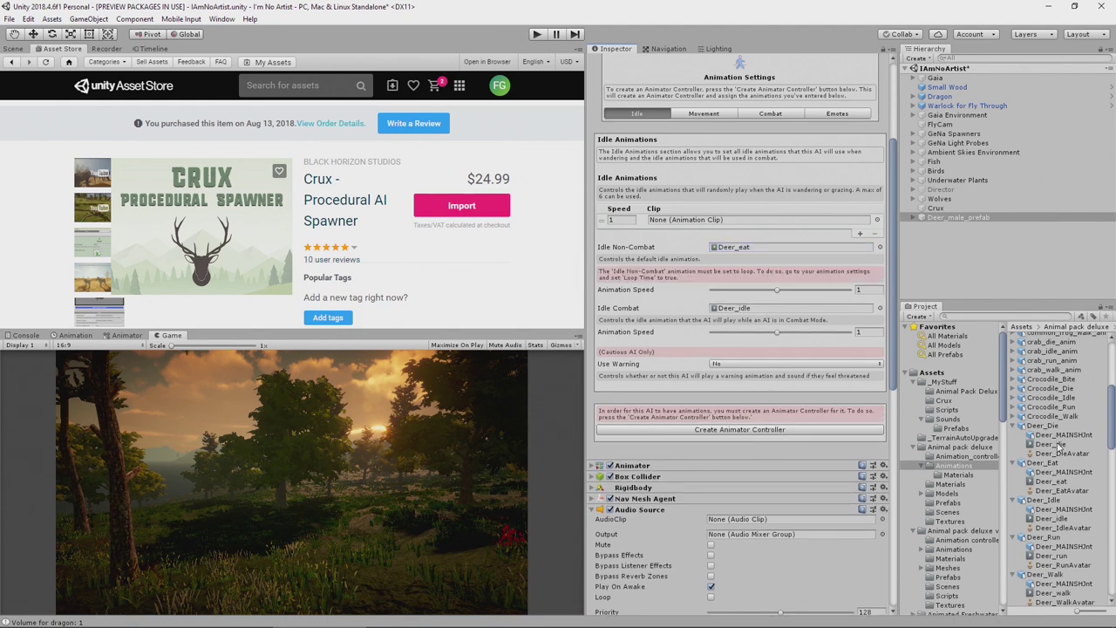
pyautogui.moveTo(1052, 518); pyautogui.dragTo(757, 255)
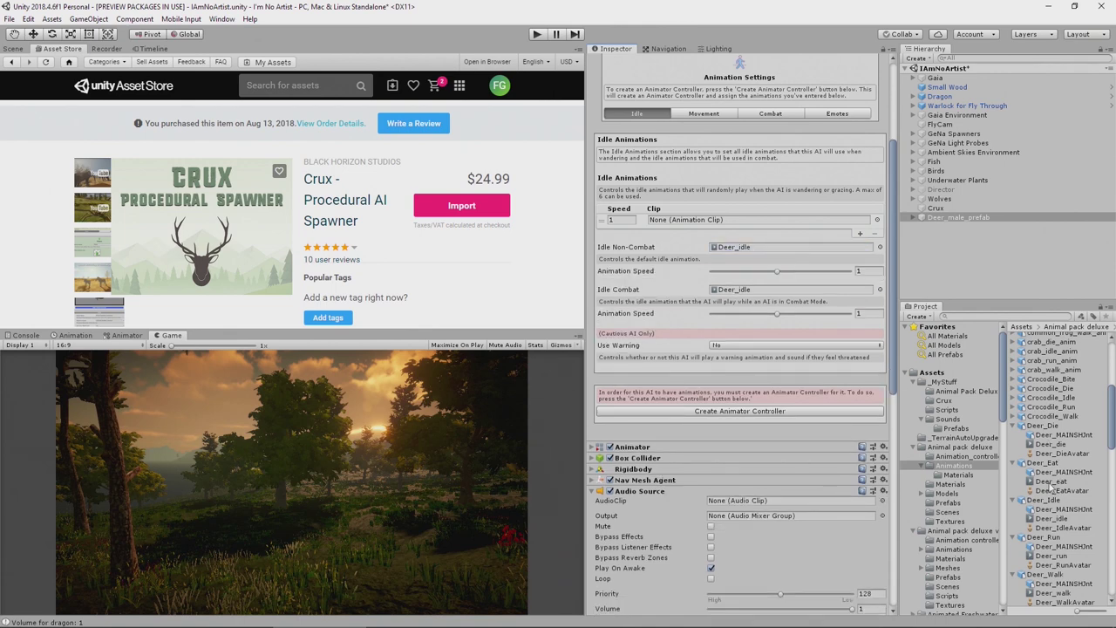
pyautogui.moveTo(1050, 482); pyautogui.dragTo(708, 223)
pyautogui.scroll(5, 715, 296)
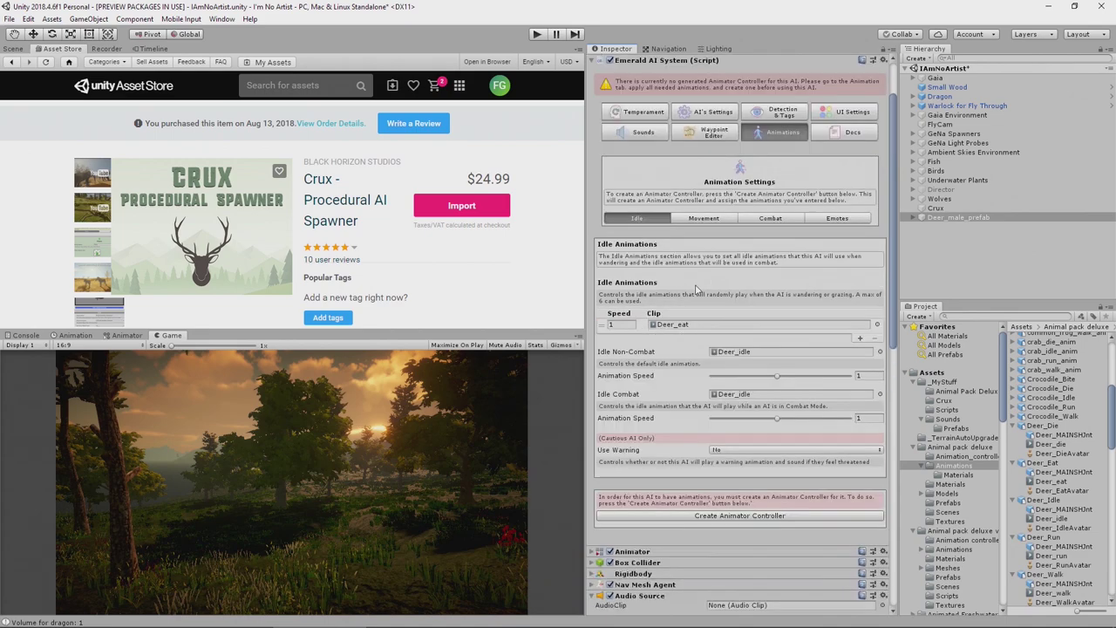
pyautogui.scroll(-10, 697, 291)
pyautogui.scroll(1, 719, 328)
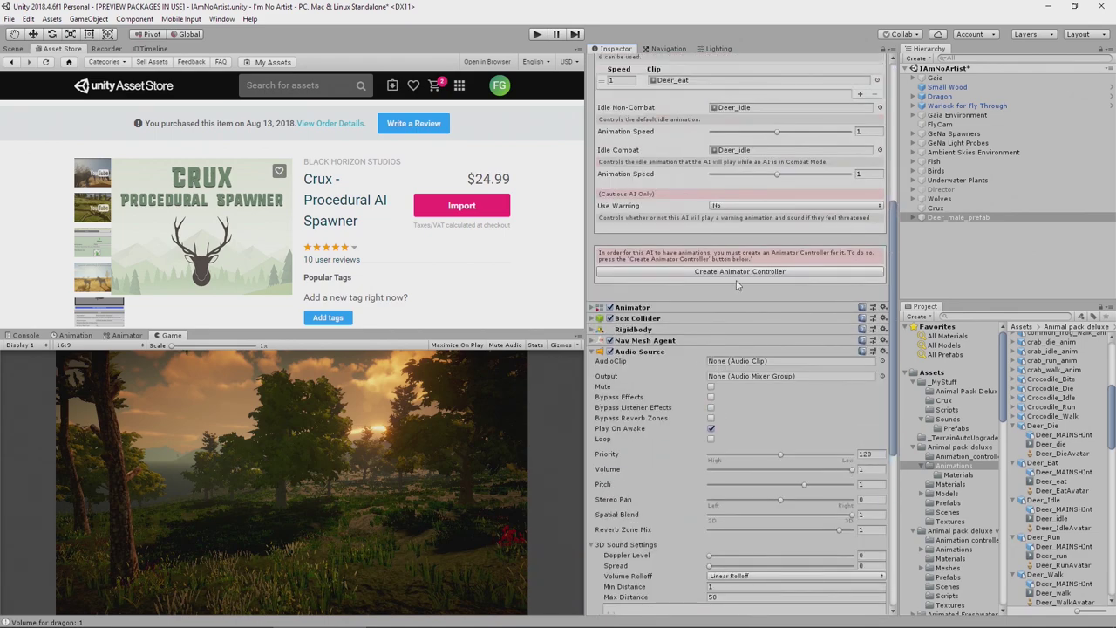
# Save the deer's new override controller as 'Emerald AI Male Deer' in _MyStuff/Animal Pack Delux
pyautogui.click(733, 272)
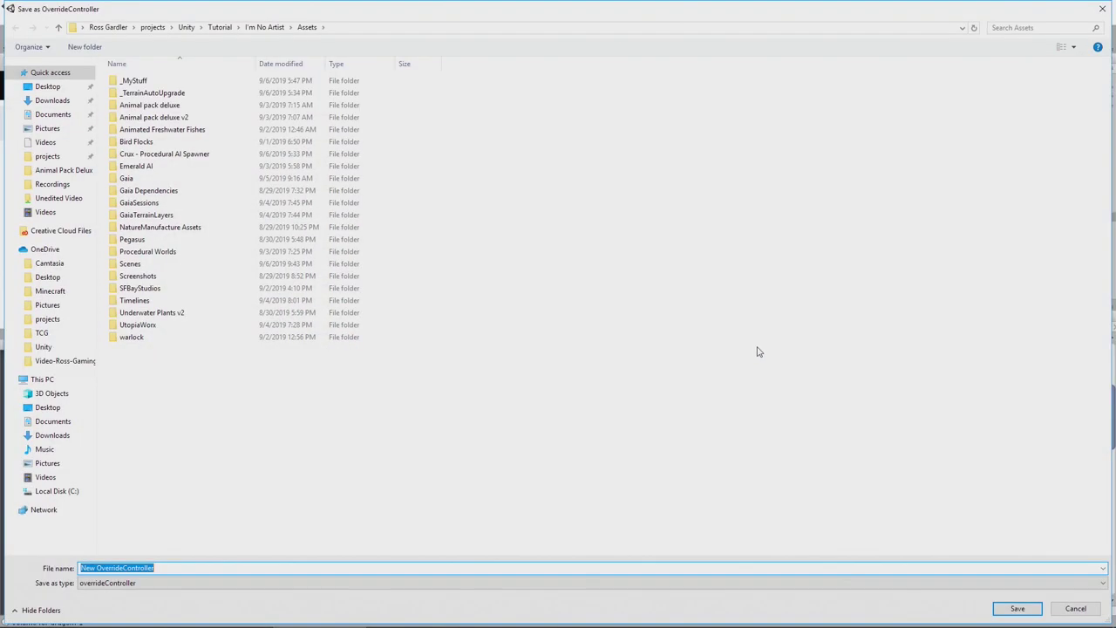
pyautogui.doubleClick(135, 81)
pyautogui.doubleClick(139, 83)
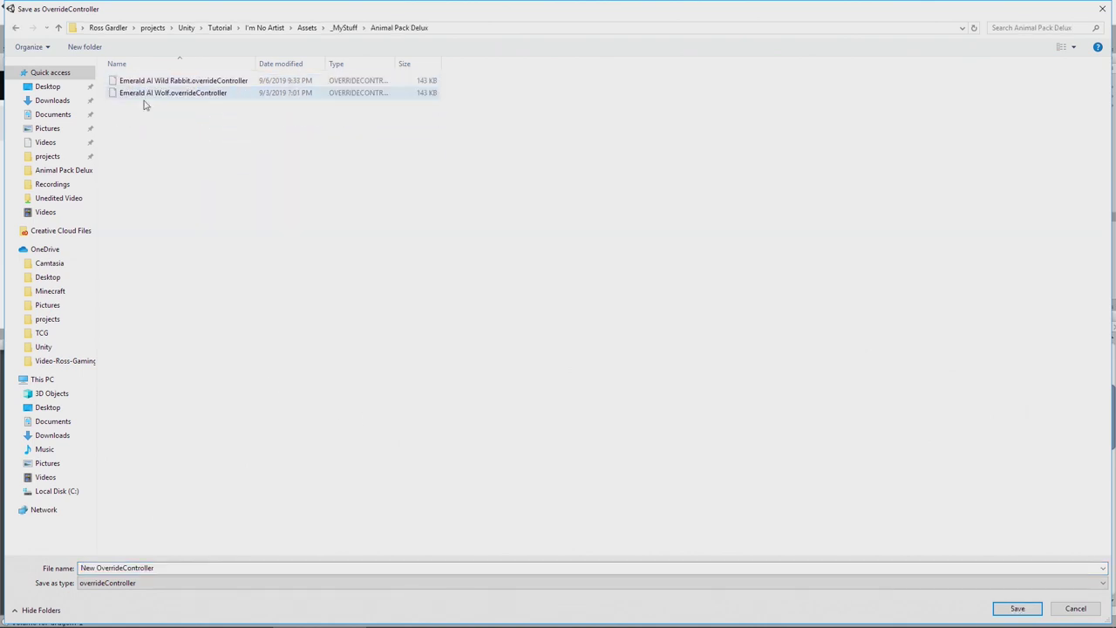
pyautogui.click(154, 93)
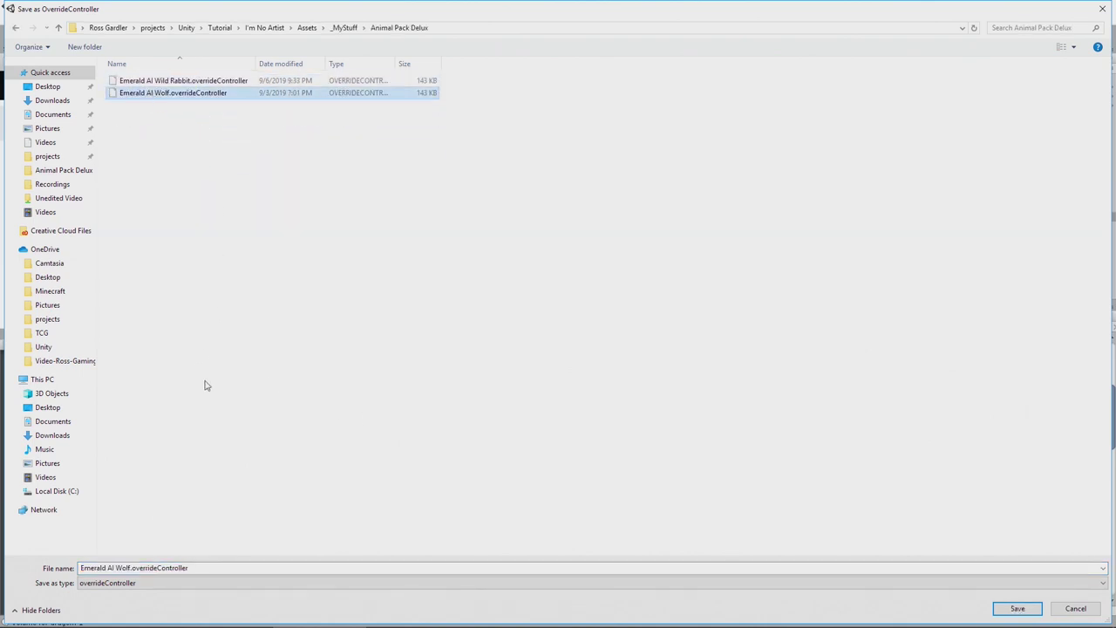
pyautogui.doubleClick(133, 567)
pyautogui.press('End')
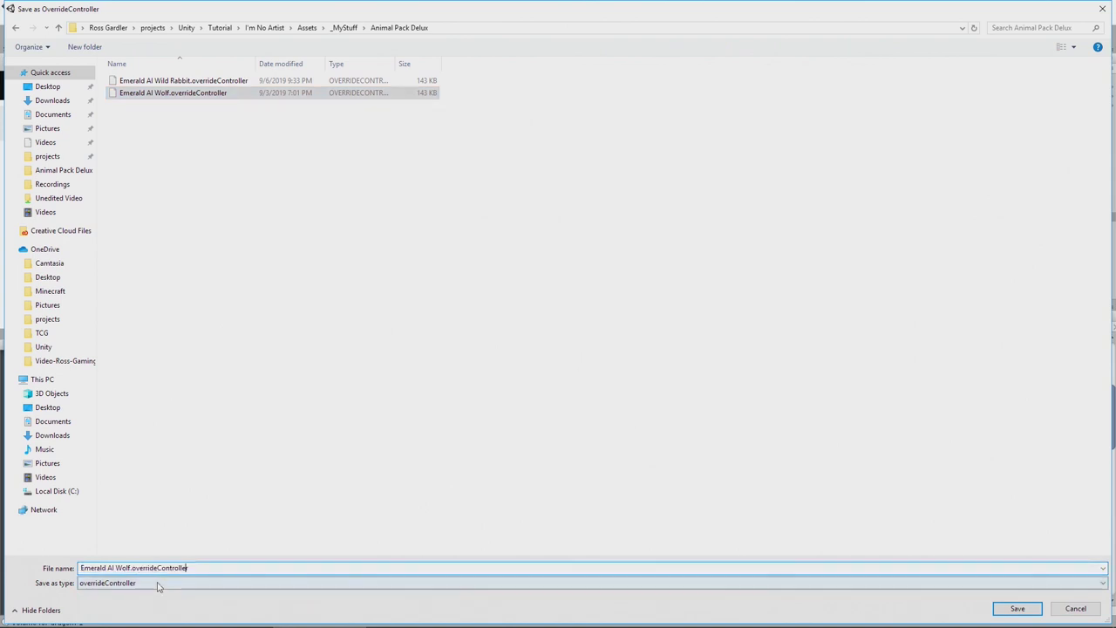
pyautogui.write('Male')
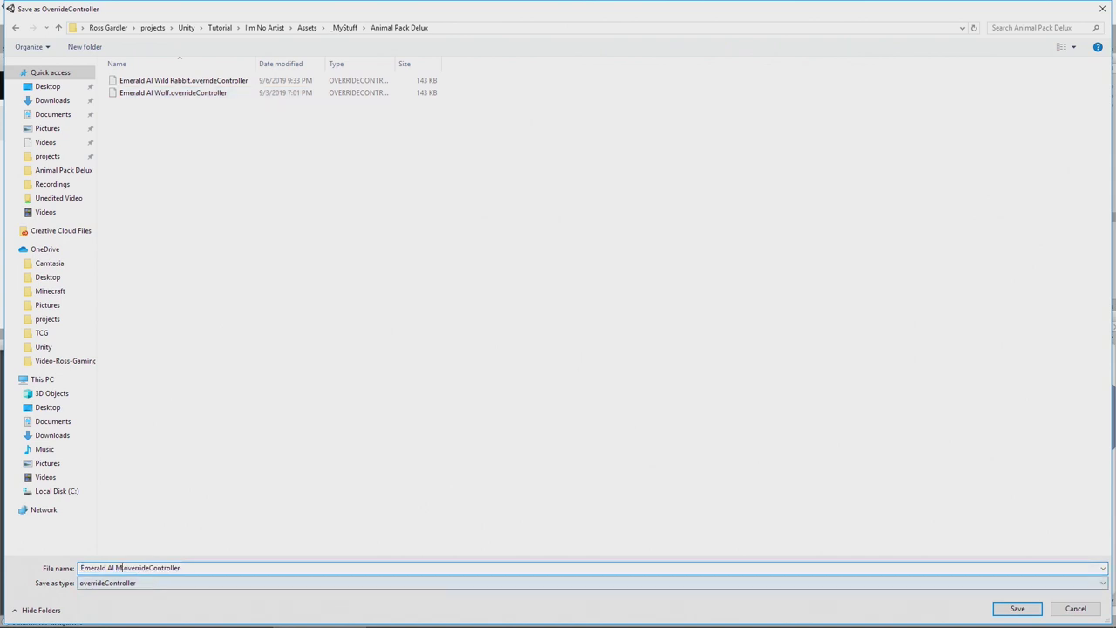
pyautogui.write(' Deer')
pyautogui.press('Return')
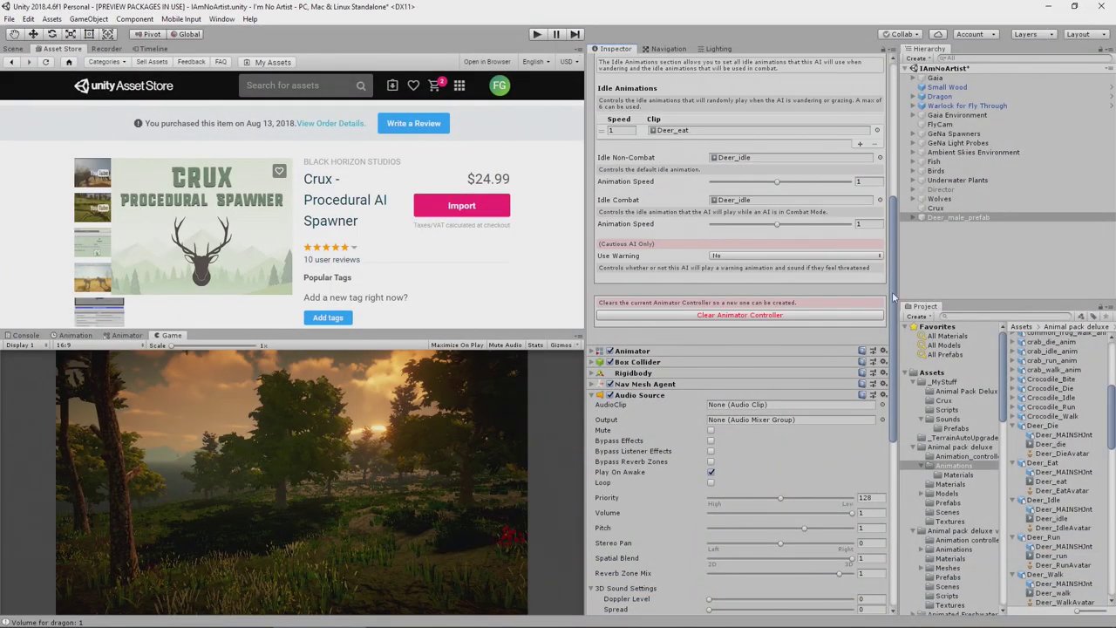
# Open Detection & Tags and expand Deer_male_prefab's bones down through the spine joints
pyautogui.scroll(5, 778, 264)
pyautogui.scroll(2, 771, 218)
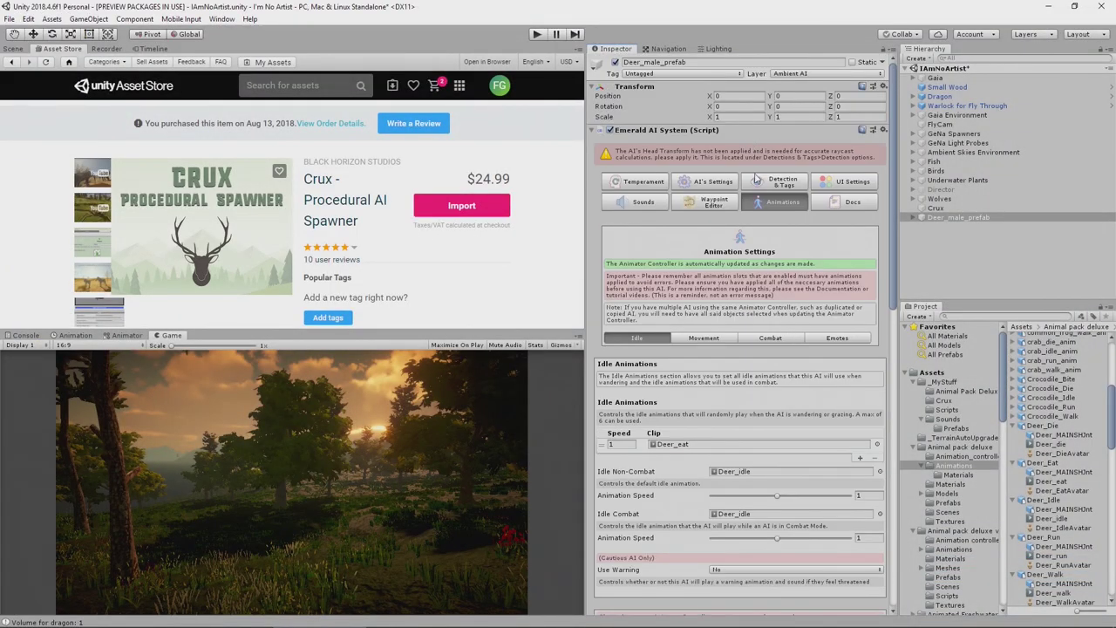
pyautogui.click(789, 182)
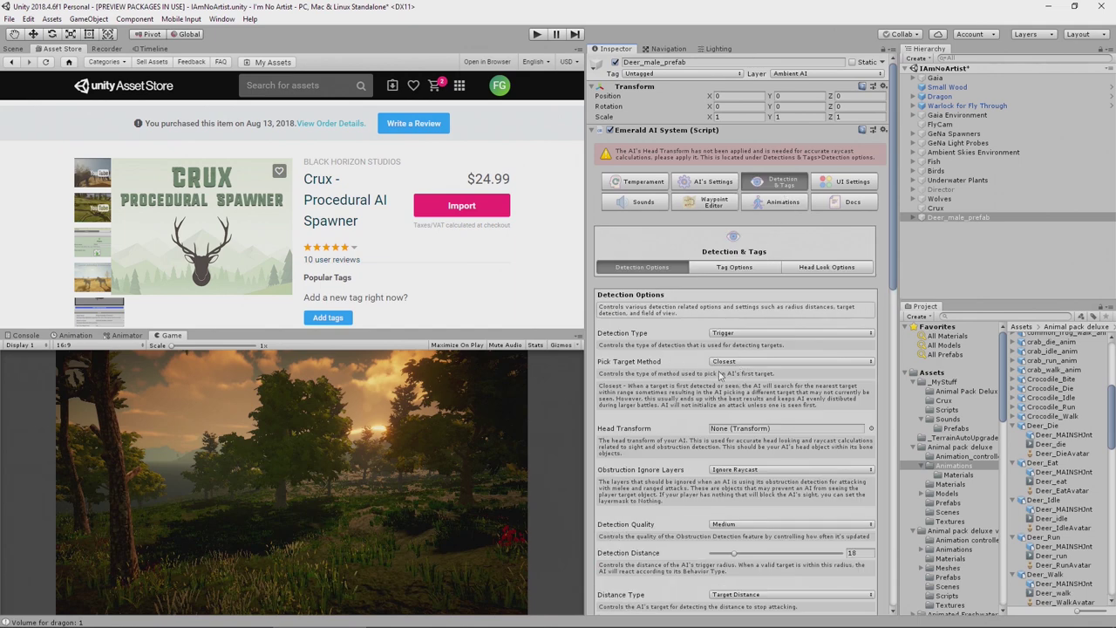
pyautogui.click(912, 218)
pyautogui.click(922, 246)
pyautogui.click(929, 255)
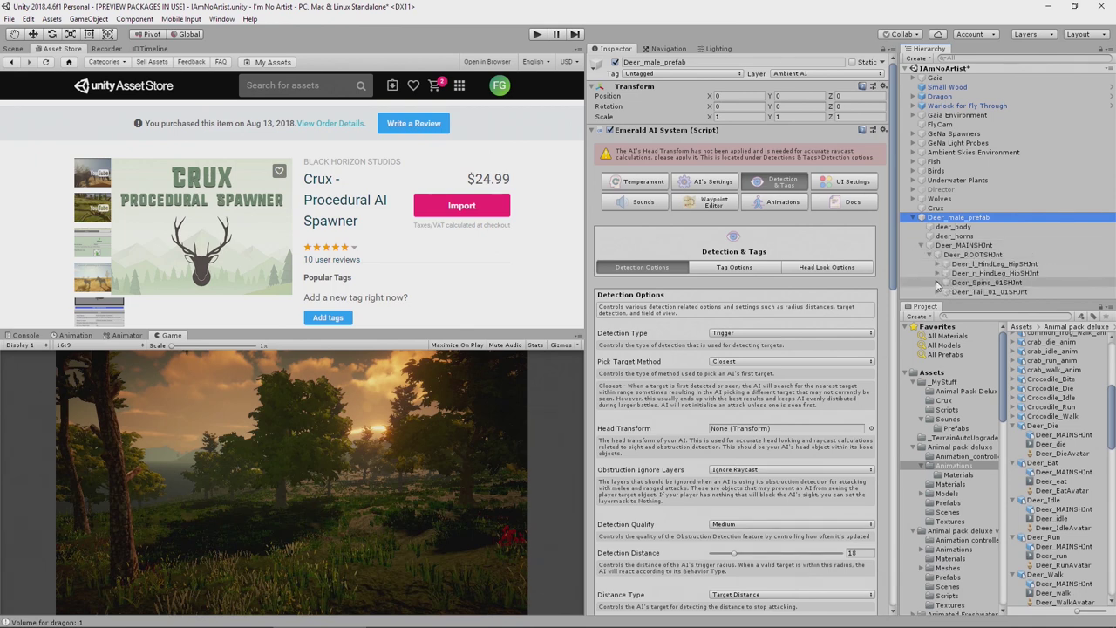
pyautogui.click(938, 282)
pyautogui.click(946, 286)
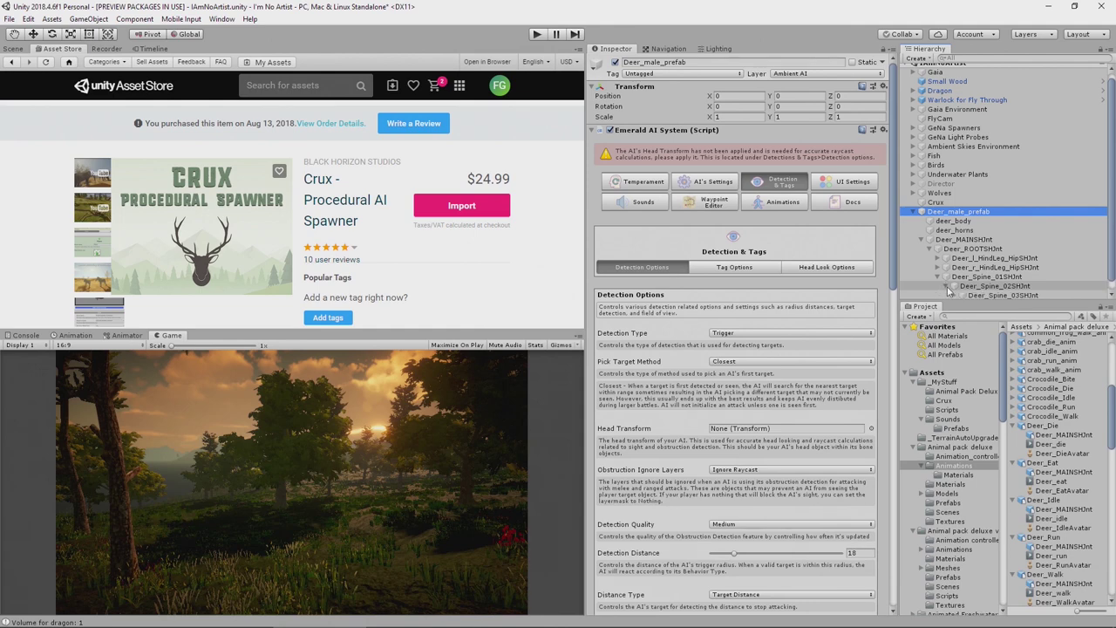
pyautogui.click(953, 293)
pyautogui.click(963, 285)
# Expand the neck joints and assign Deer_Head_TopSHJnt as the Head Transform
pyautogui.click(970, 286)
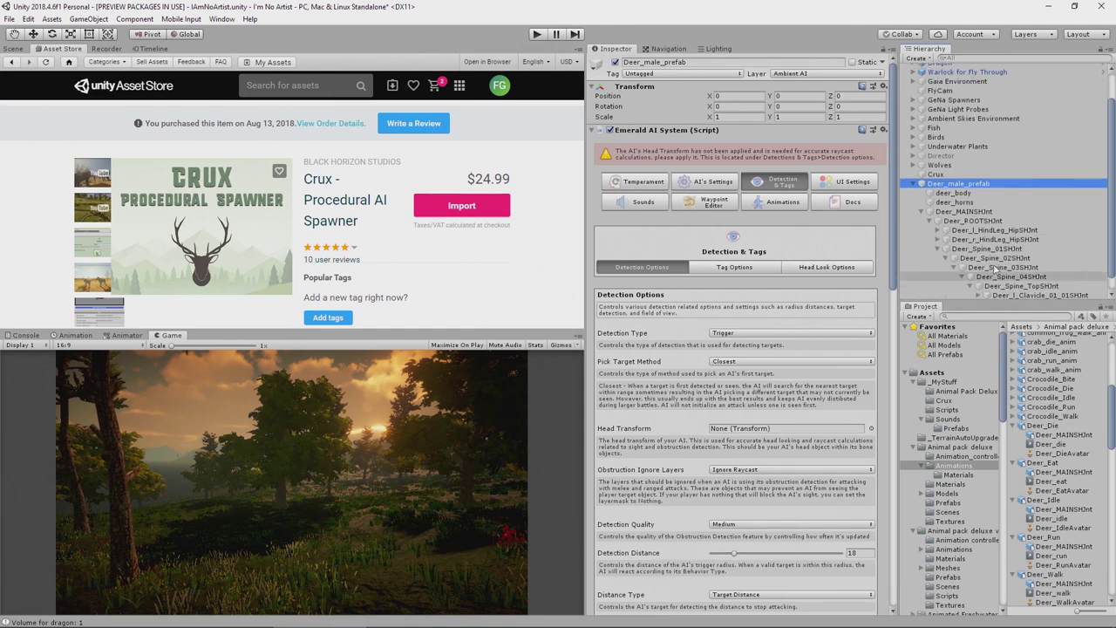
pyautogui.click(978, 276)
pyautogui.click(986, 286)
pyautogui.click(1001, 286)
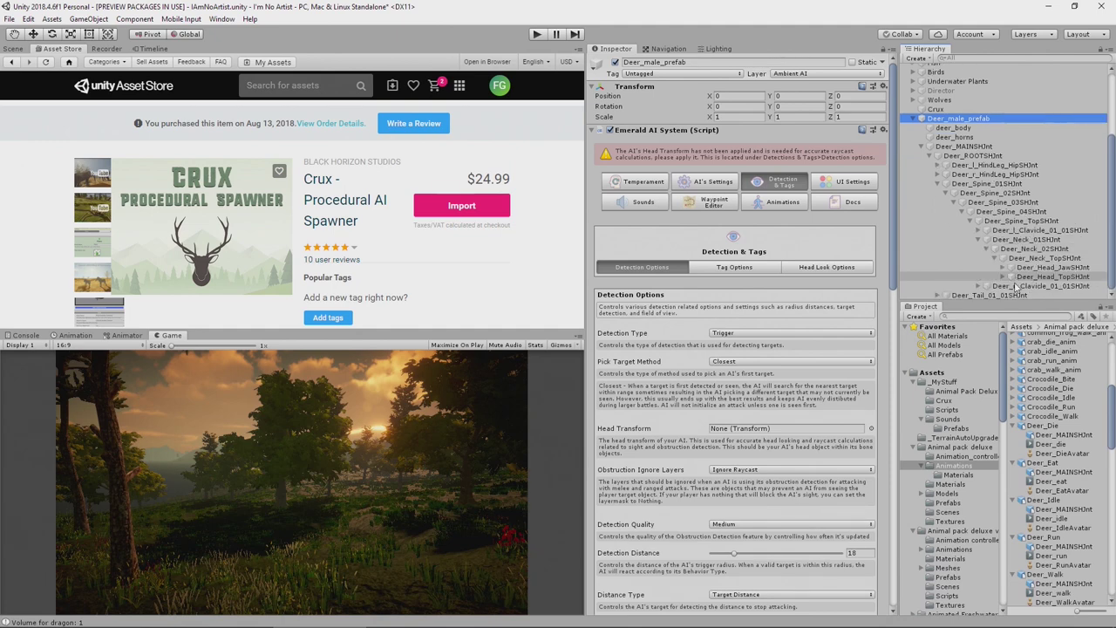
pyautogui.moveTo(1018, 280); pyautogui.dragTo(755, 439)
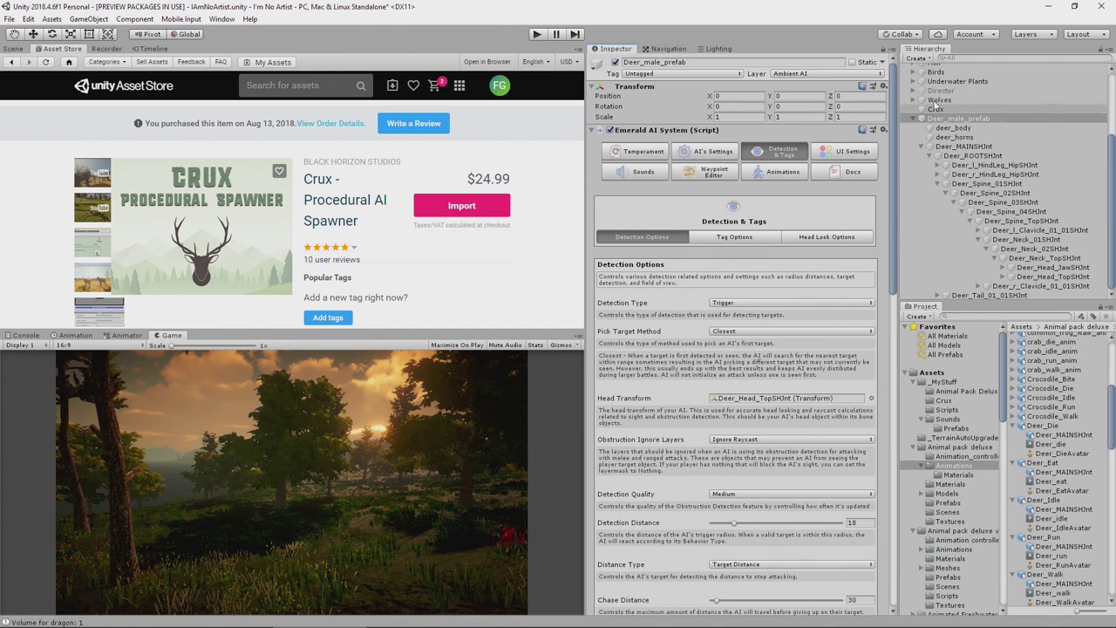
pyautogui.click(913, 118)
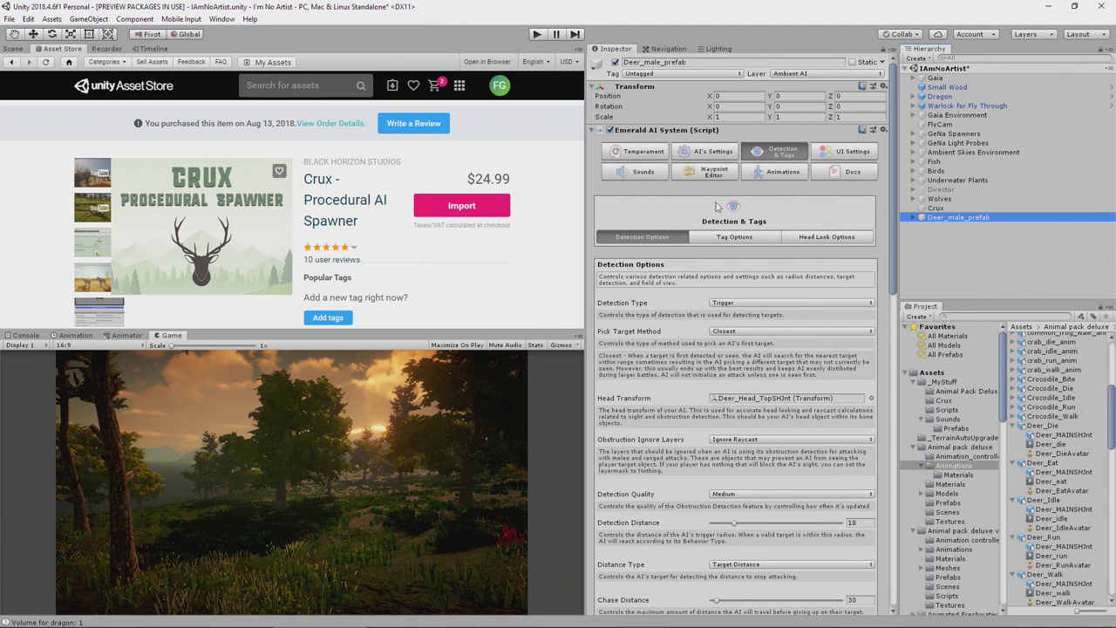
# Collapse the Emerald AI System and Audio Source components and save Deer_male_prefab into Animal Pack Delux
pyautogui.click(593, 130)
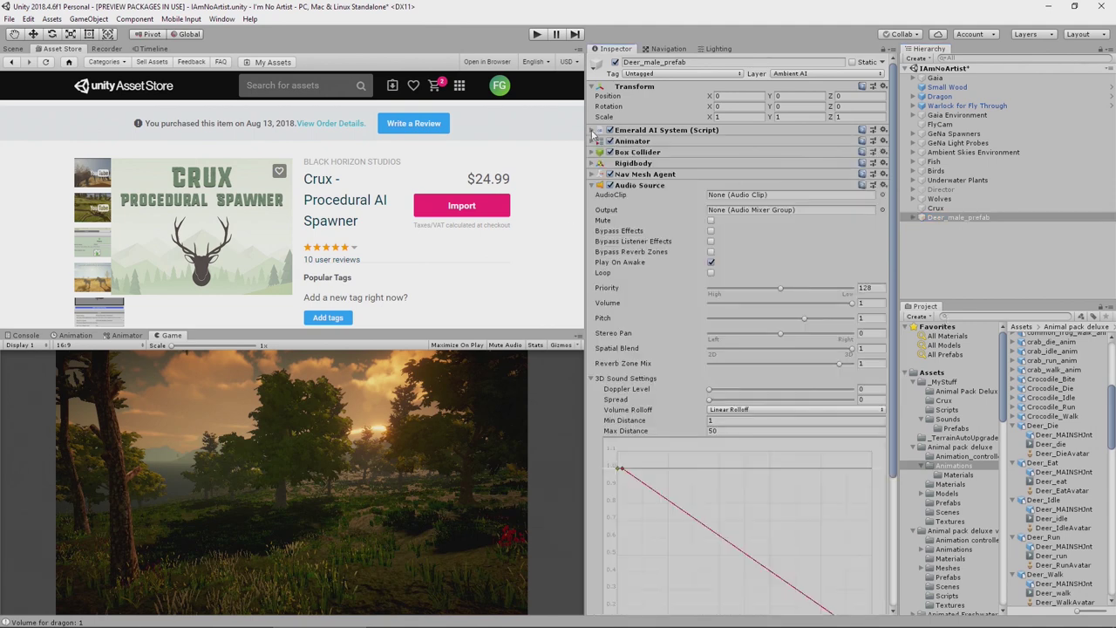
pyautogui.click(596, 186)
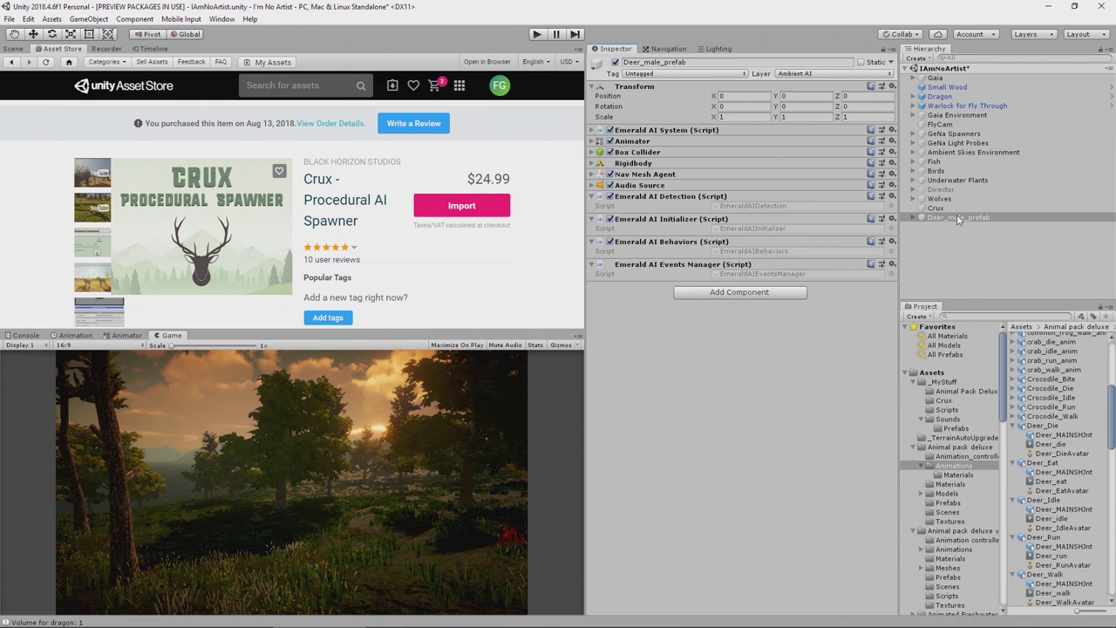
pyautogui.moveTo(958, 220); pyautogui.dragTo(960, 397)
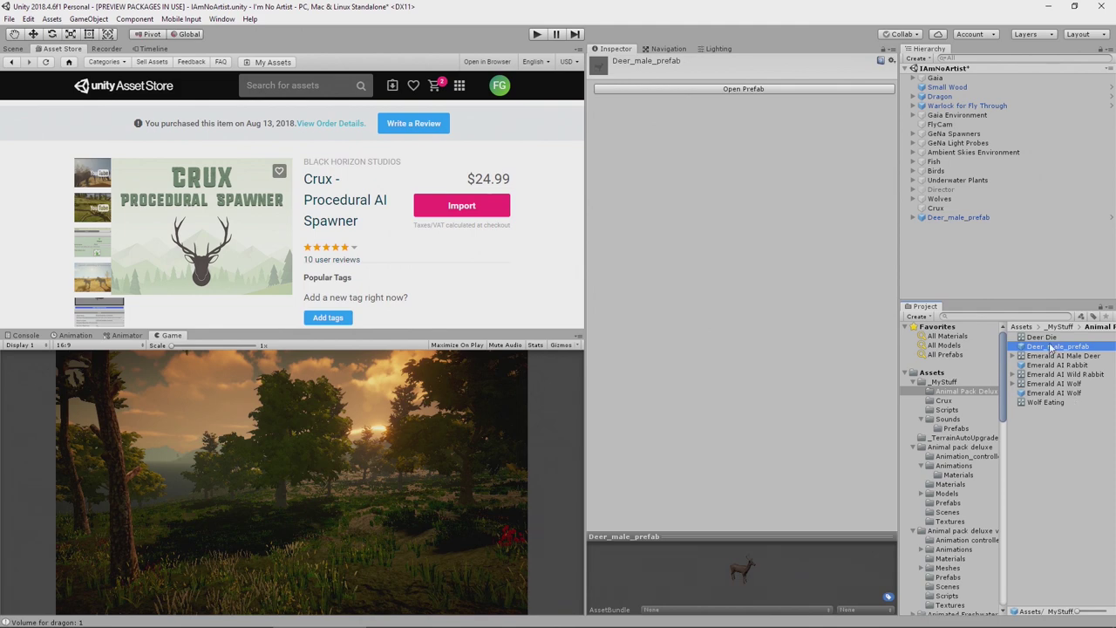
# Rename the new prefab to 'Emerald AI Male Deer' and open the Crux folder
pyautogui.press('F2')
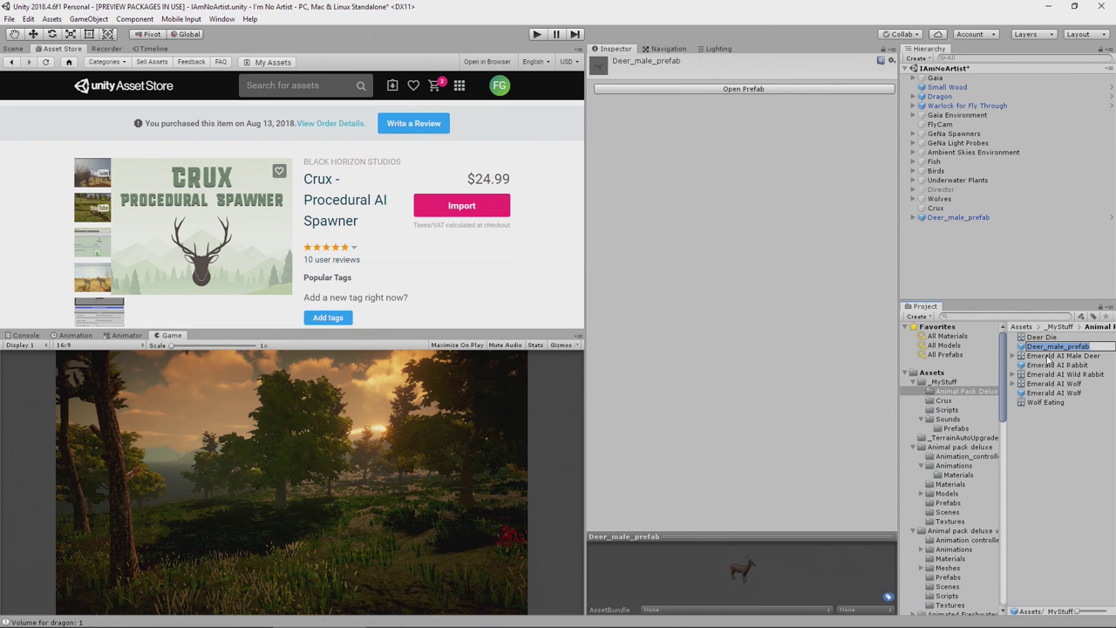
pyautogui.write('Emerald AI Male Deer')
pyautogui.press('Return')
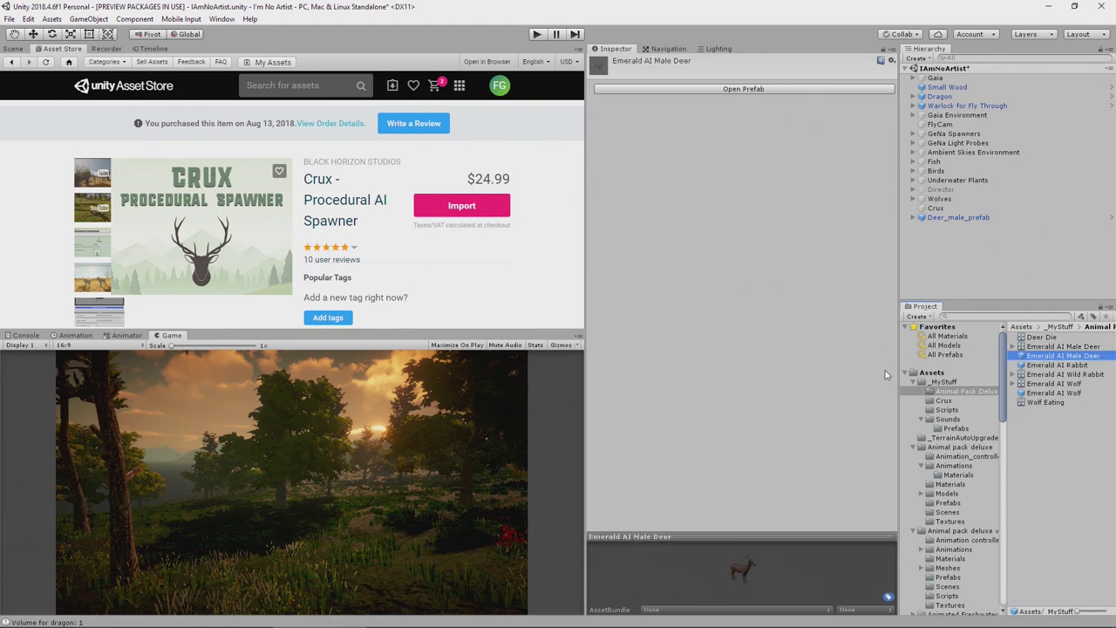
pyautogui.click(945, 402)
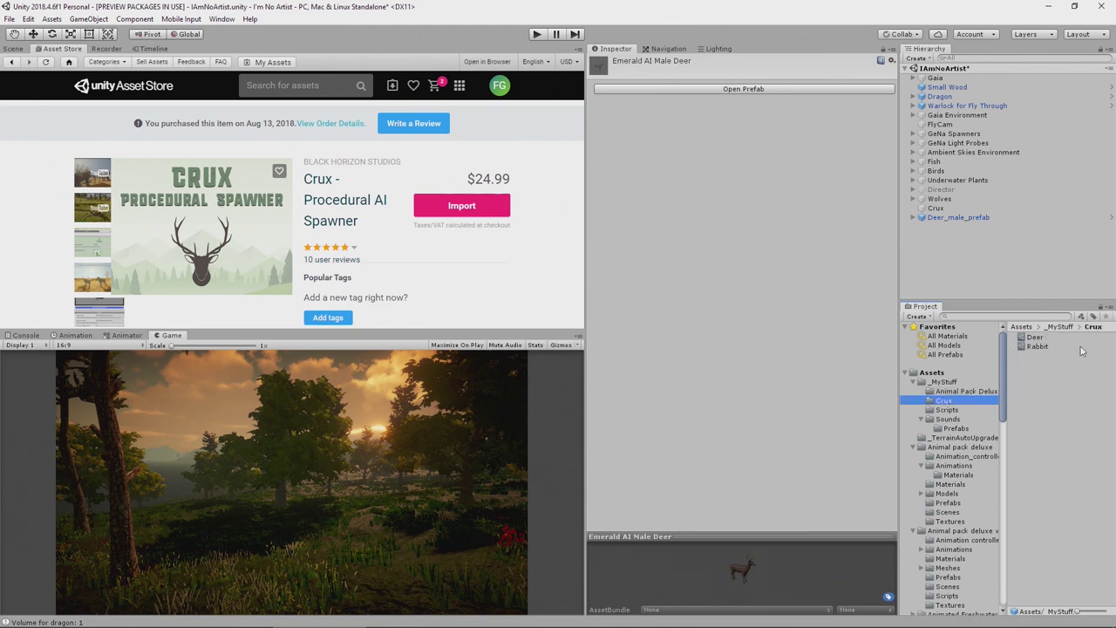
# Name the Deer Crux object 'Male Deer' and delete the deer from the scene
pyautogui.click(1034, 339)
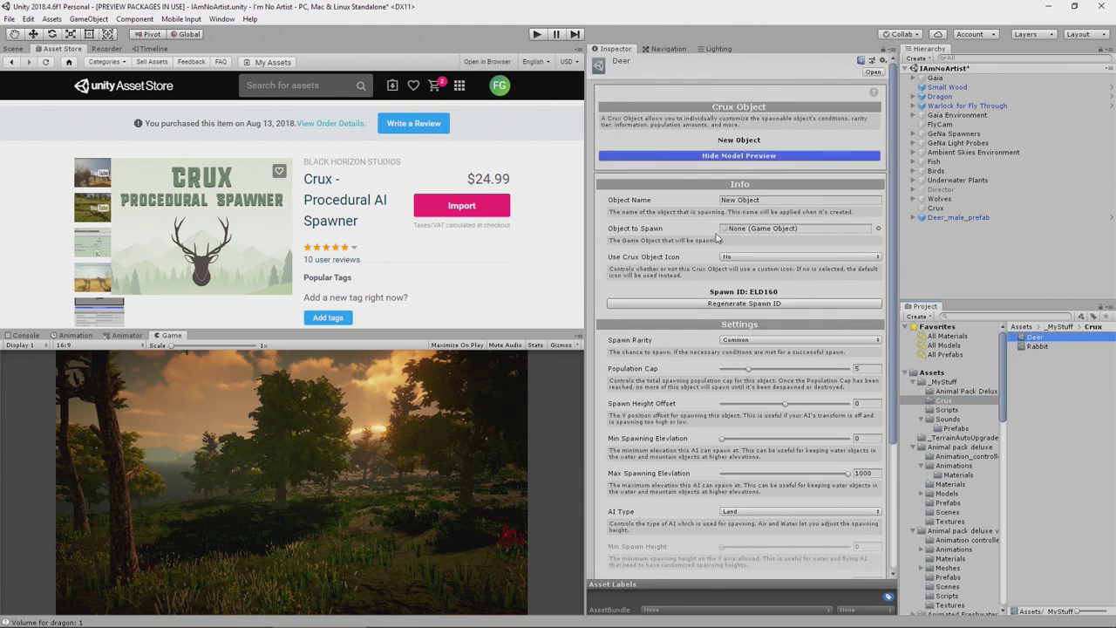
pyautogui.click(754, 200)
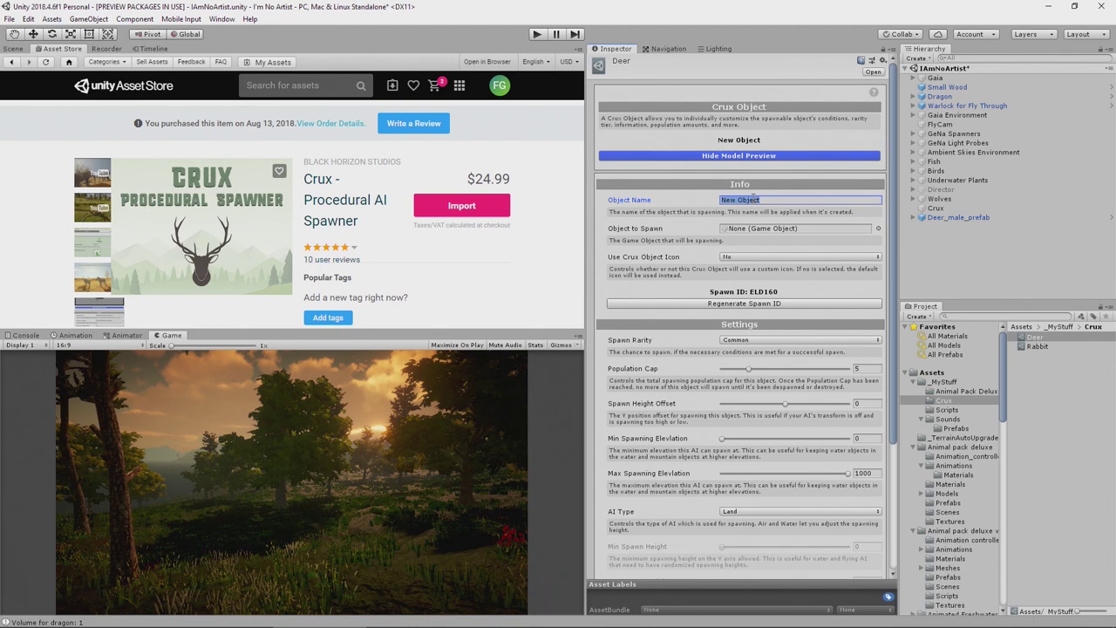
pyautogui.write('Male Deer')
pyautogui.click(967, 220)
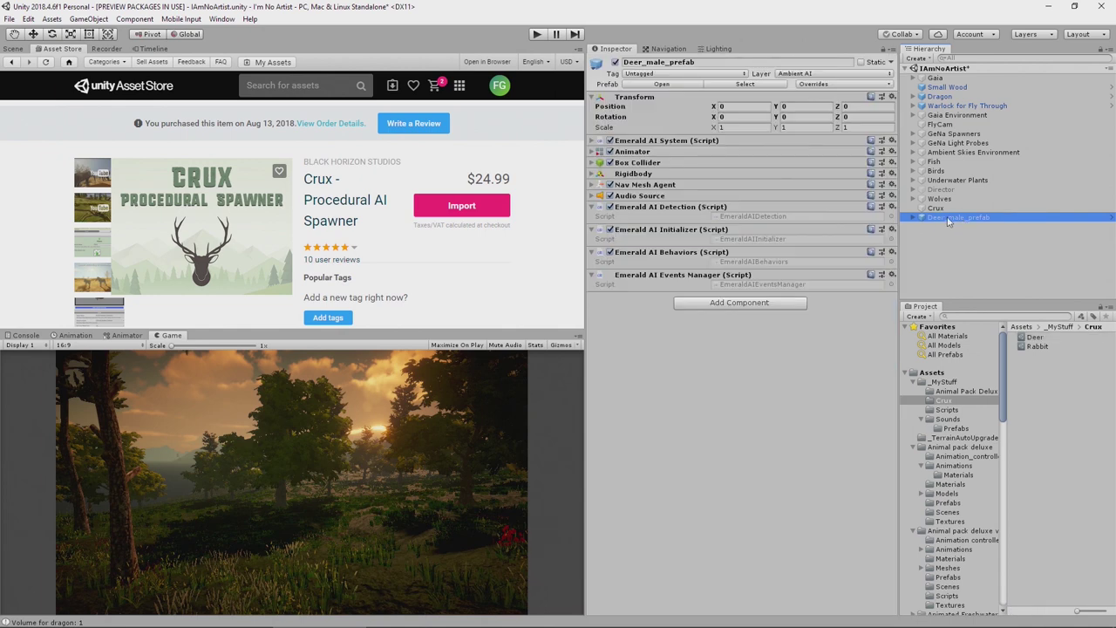
pyautogui.press('Delete')
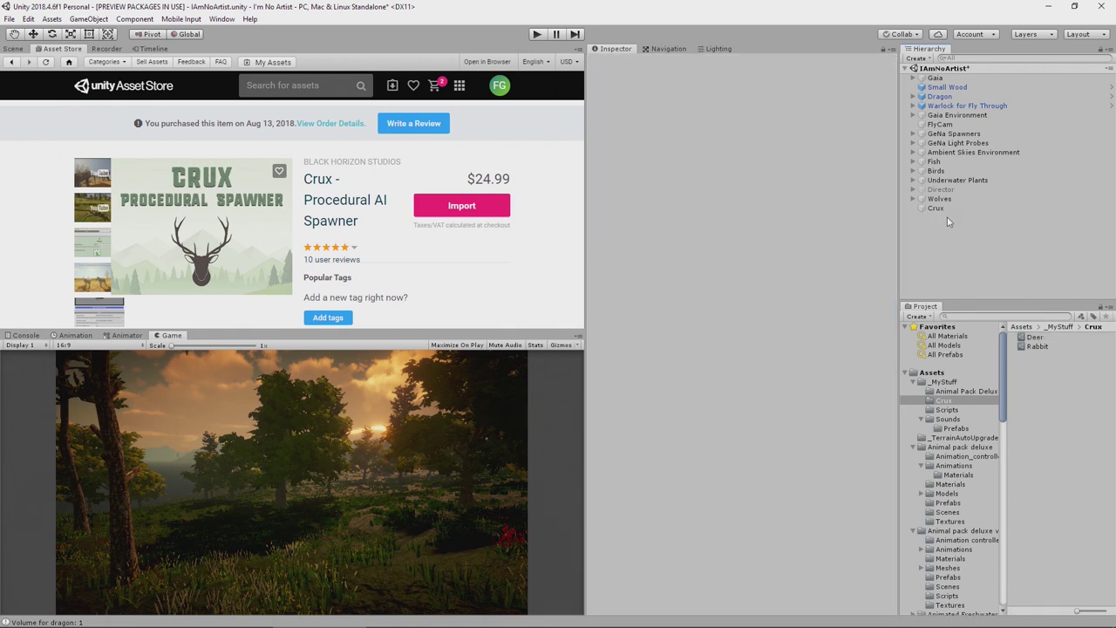
# Set the Male Deer Crux object's Object to Spawn to the Emerald AI Male Deer prefab
pyautogui.click(1033, 337)
pyautogui.click(965, 392)
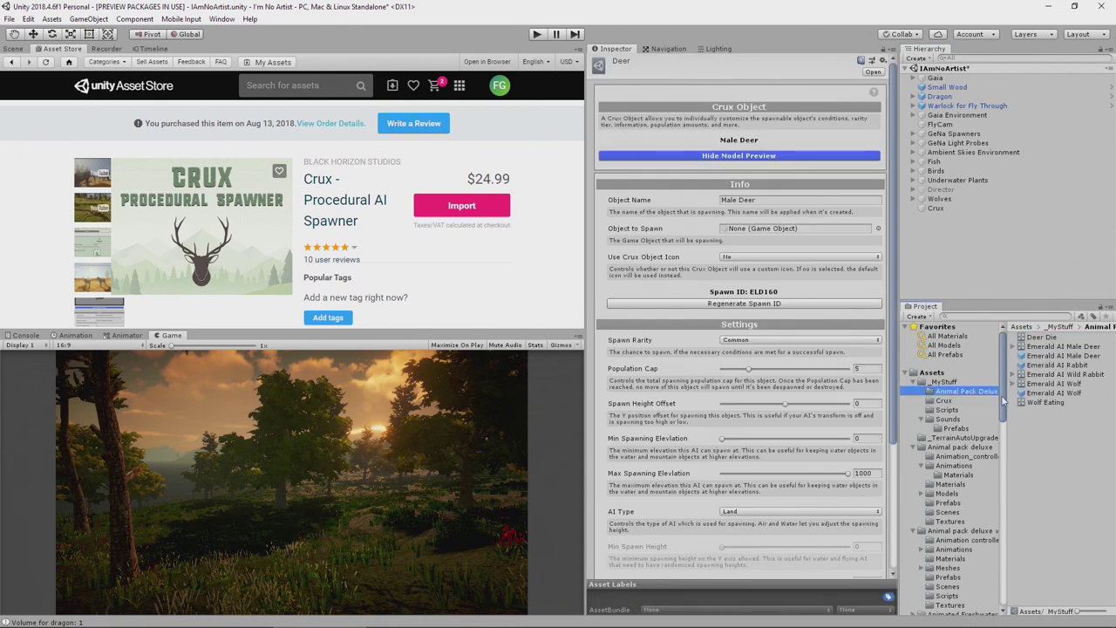
pyautogui.click(1057, 365)
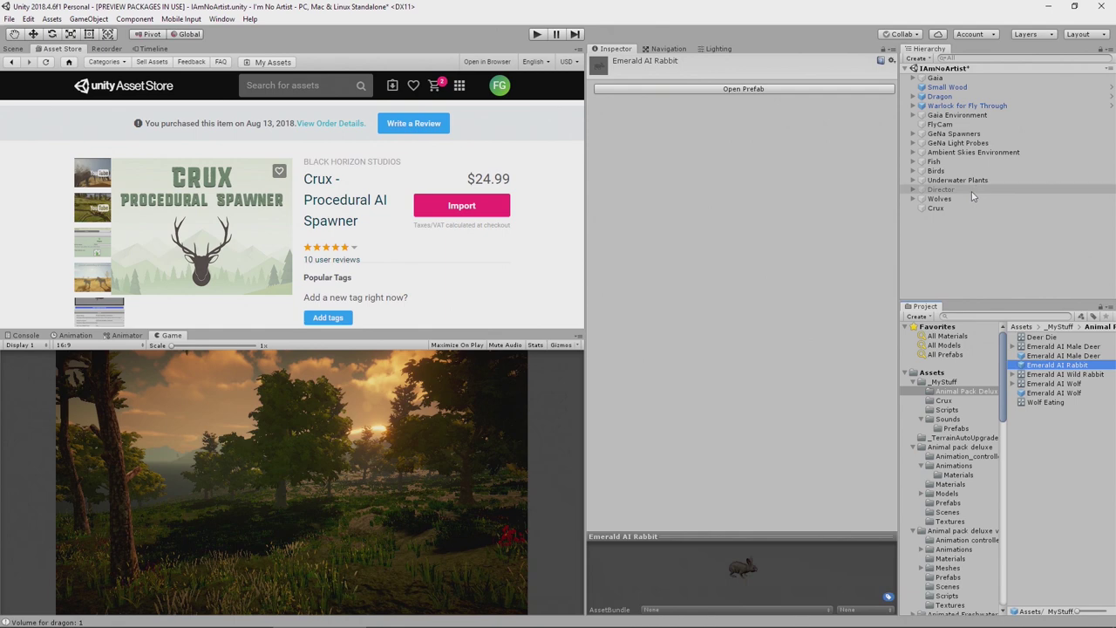
pyautogui.click(944, 400)
pyautogui.click(1035, 337)
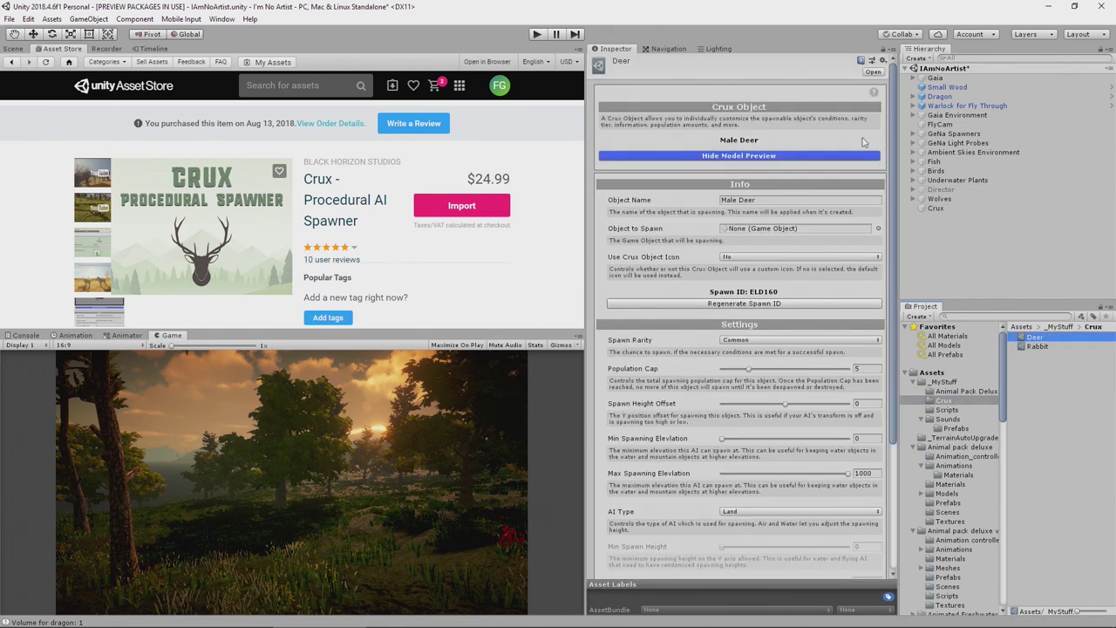
pyautogui.click(878, 54)
pyautogui.click(969, 391)
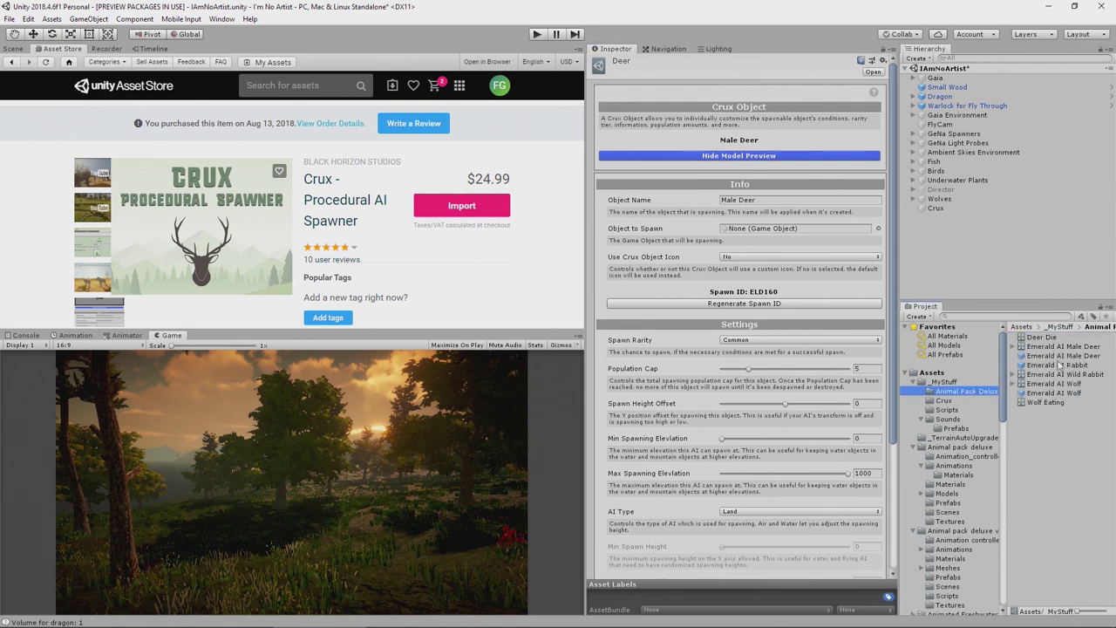
pyautogui.moveTo(1063, 356); pyautogui.dragTo(797, 228)
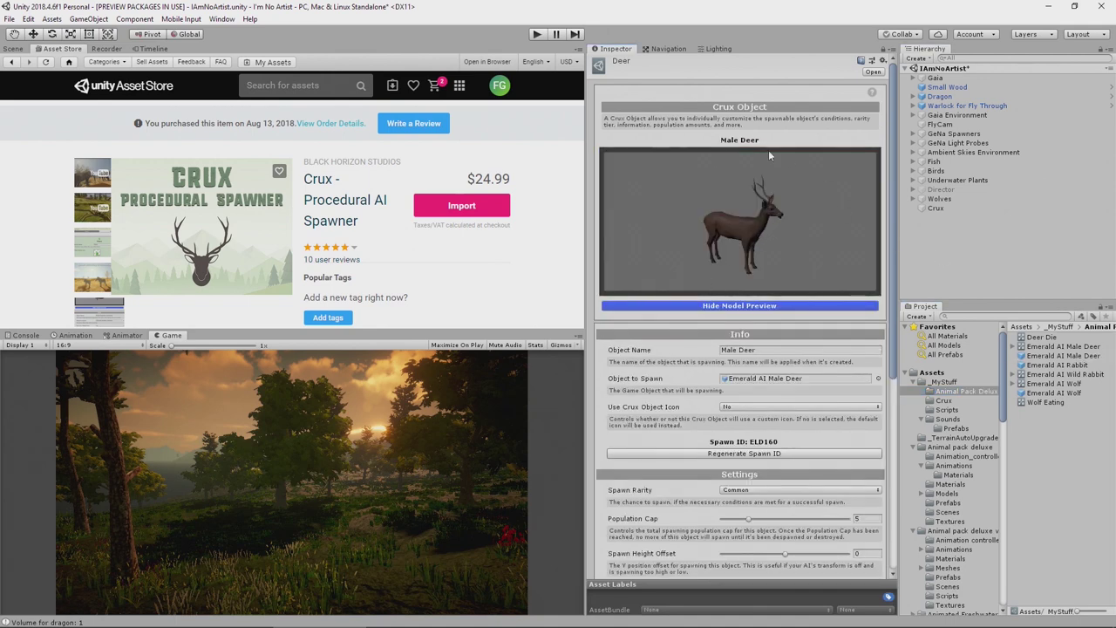
# Set the Male Deer Crux object's Spawn Rarity to Rare
pyautogui.scroll(-3, 661, 388)
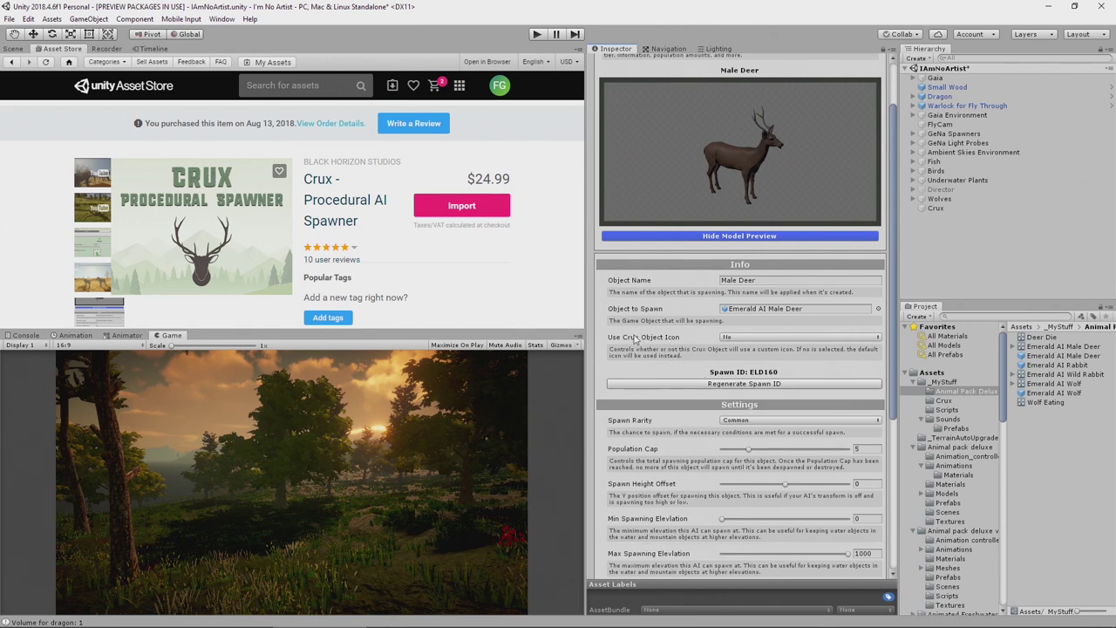
pyautogui.scroll(-3, 674, 370)
pyautogui.scroll(-2, 675, 370)
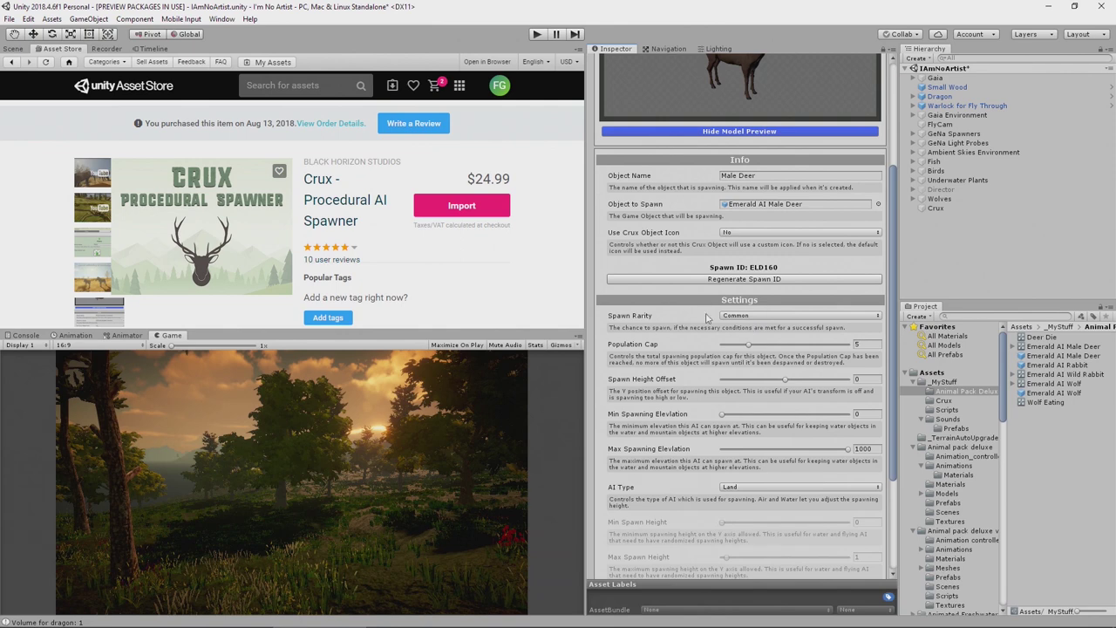
pyautogui.scroll(-2, 723, 423)
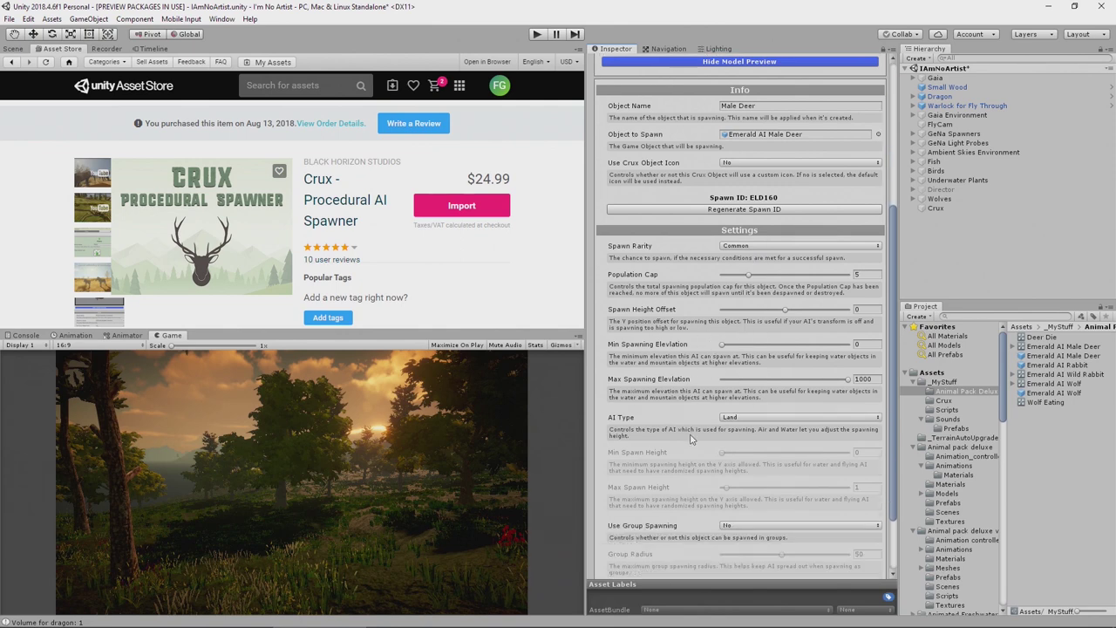
pyautogui.scroll(-3, 709, 421)
pyautogui.scroll(-2, 709, 427)
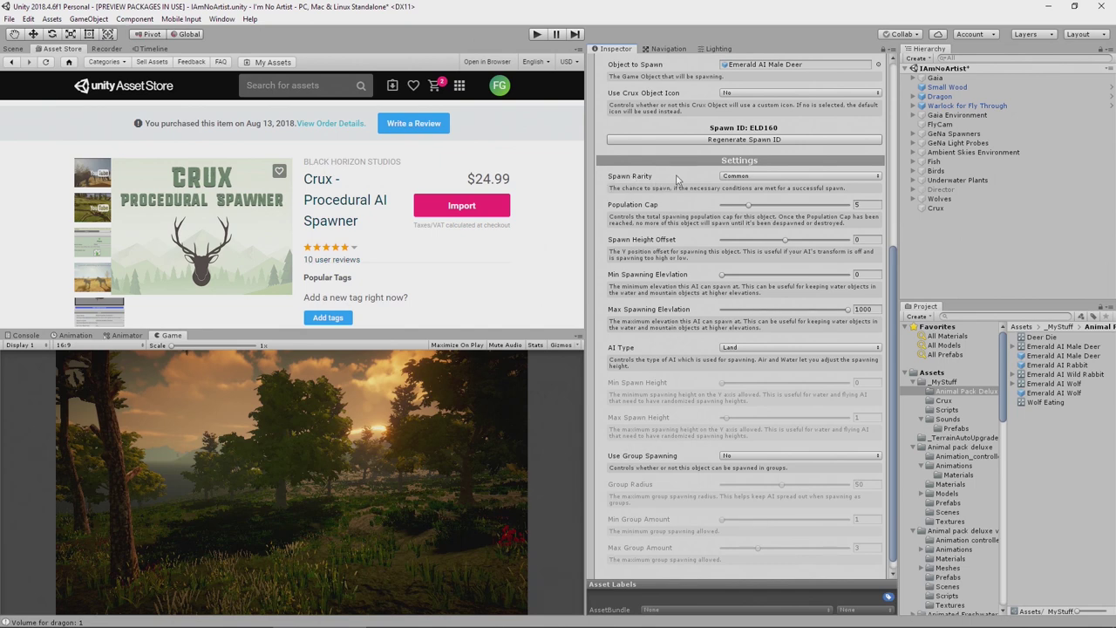
pyautogui.click(737, 177)
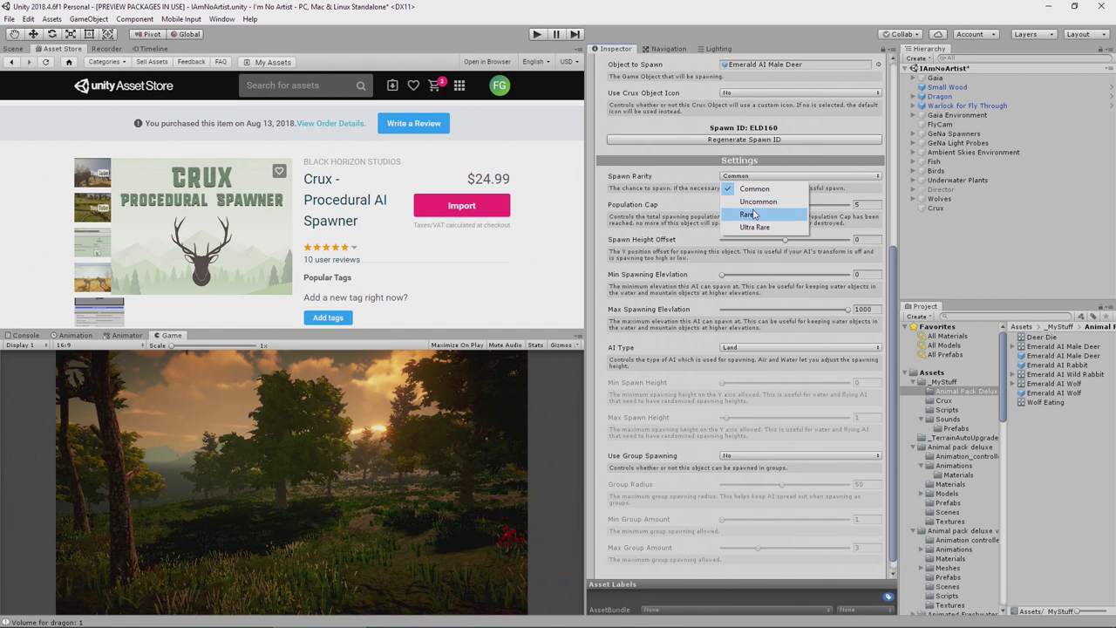
pyautogui.click(755, 201)
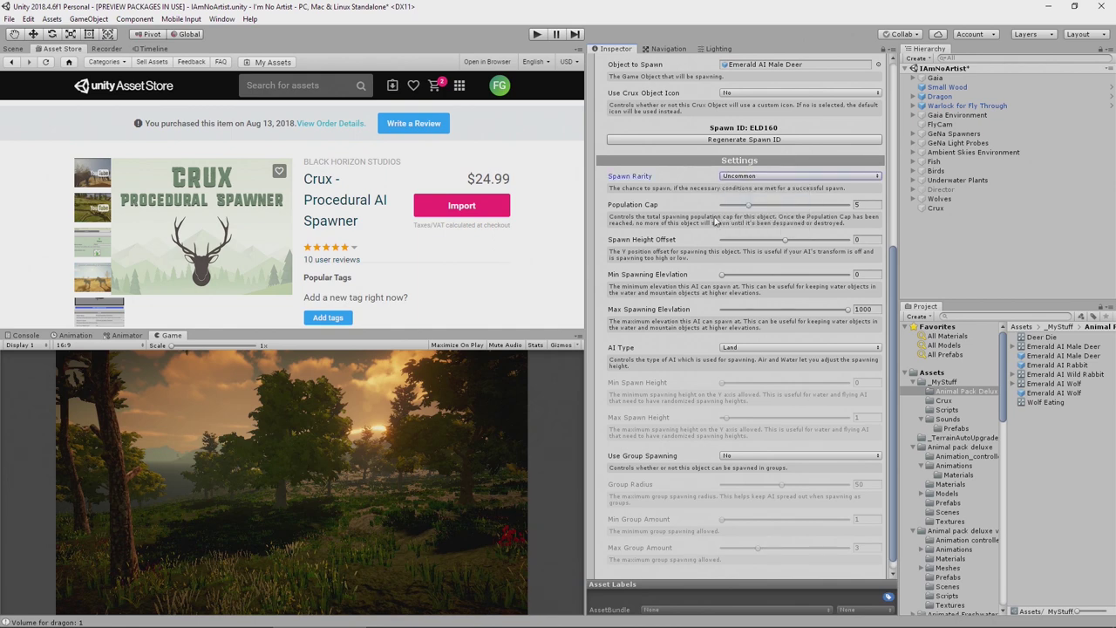
pyautogui.click(783, 176)
pyautogui.click(777, 218)
# Set the Male Deer's Population Cap to 3
pyautogui.scroll(-1, 689, 399)
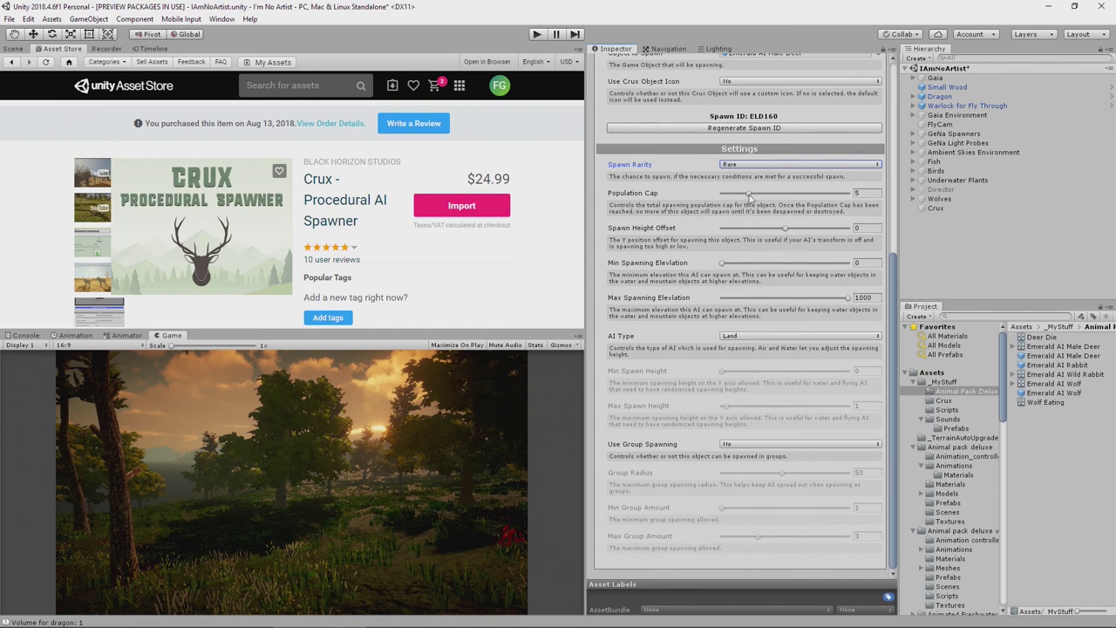
pyautogui.click(860, 194)
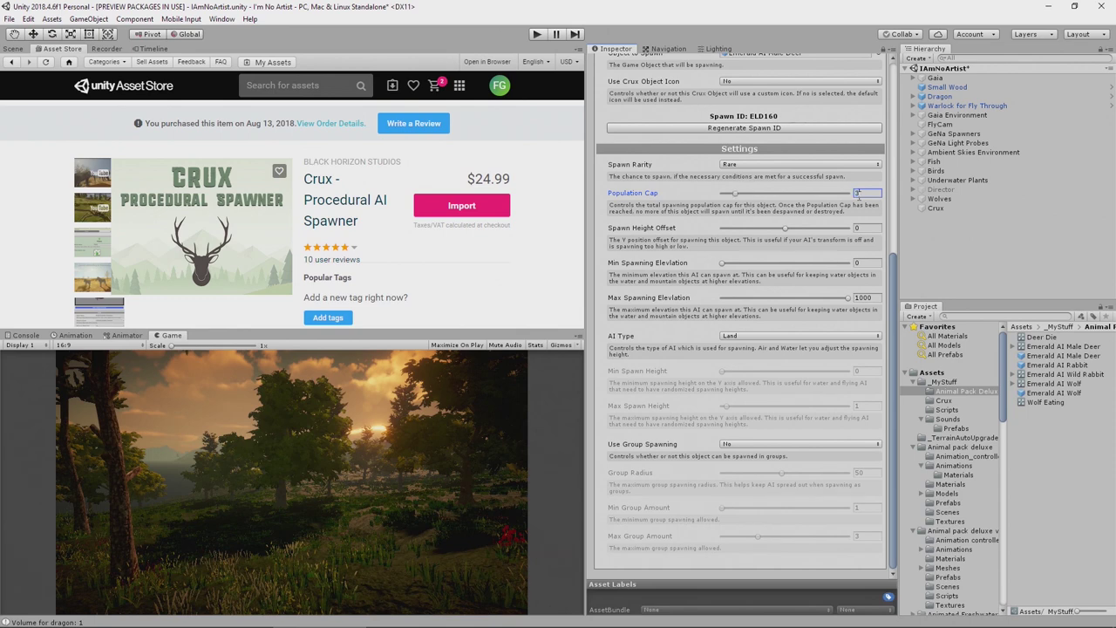
pyautogui.write('3')
pyautogui.moveTo(893, 433); pyautogui.dragTo(889, 170)
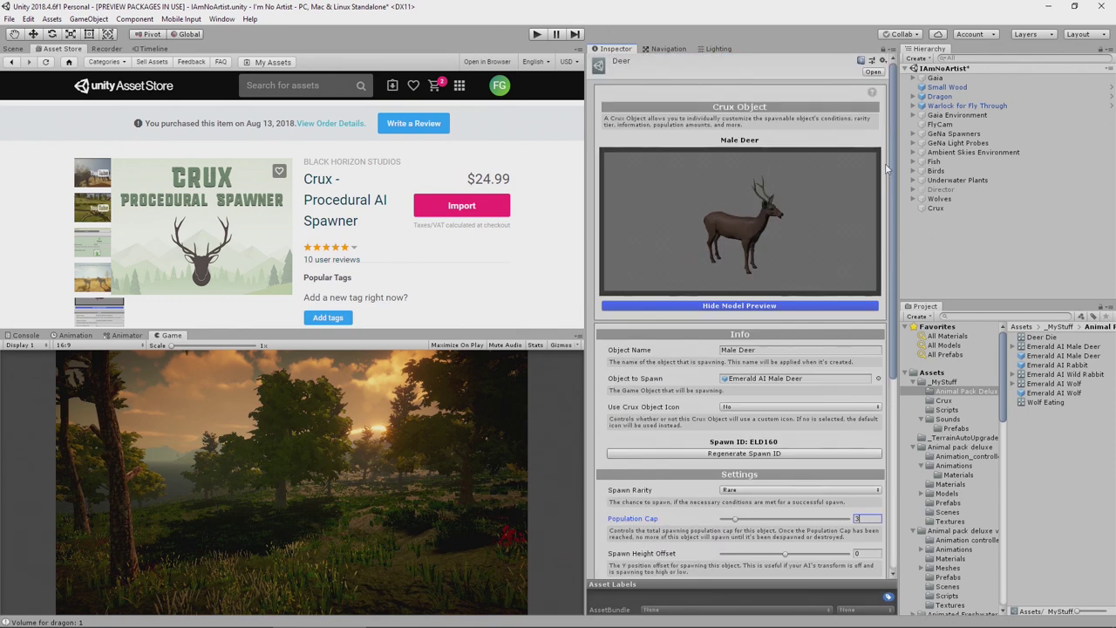
# Select the Crux spawner and add a first empty slot to the Grass biome's Wildlife Objects
pyautogui.click(934, 208)
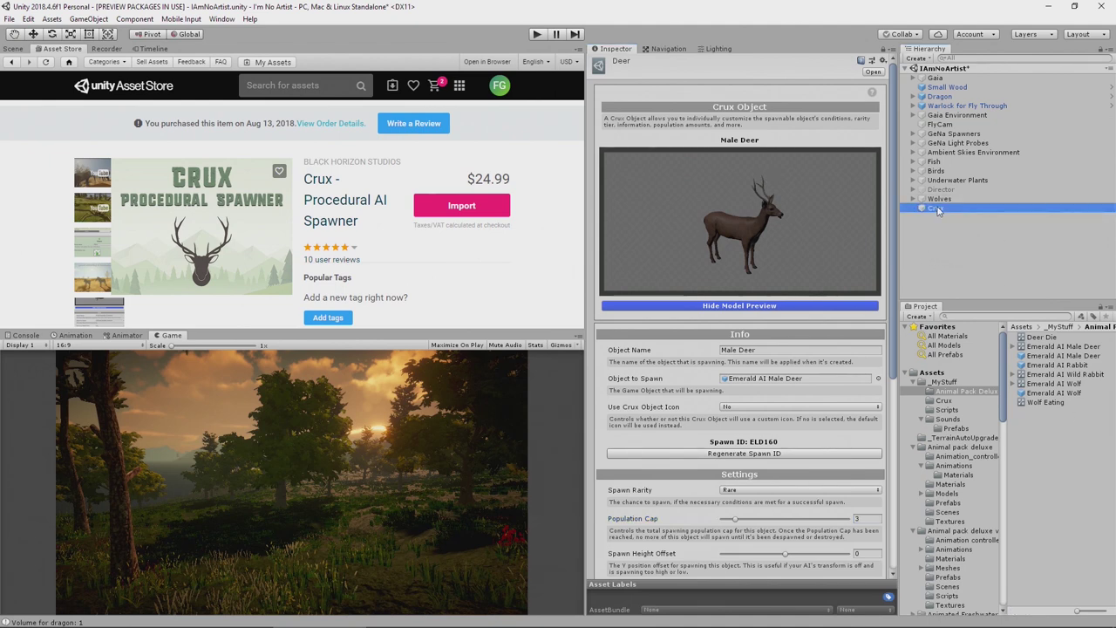
pyautogui.click(937, 209)
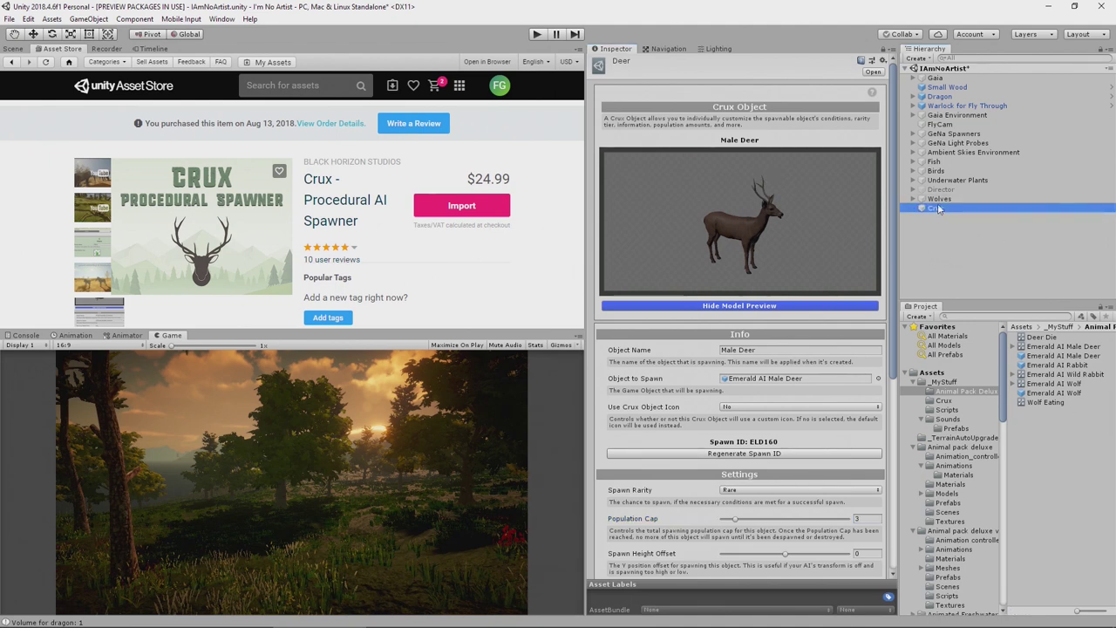
pyautogui.click(882, 50)
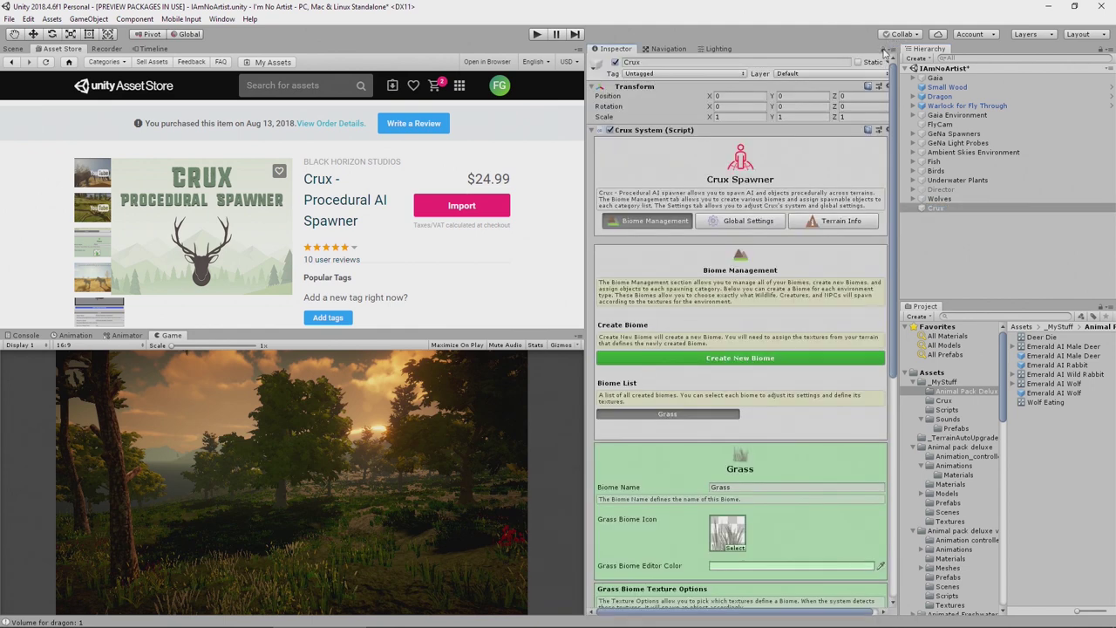
pyautogui.scroll(-10, 793, 353)
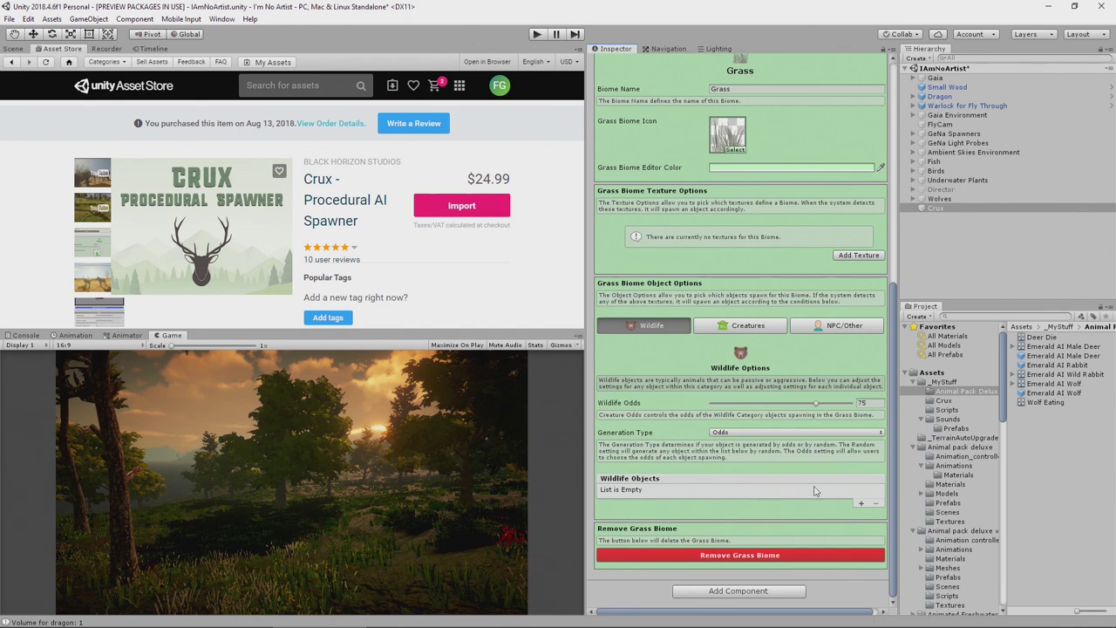
pyautogui.click(860, 504)
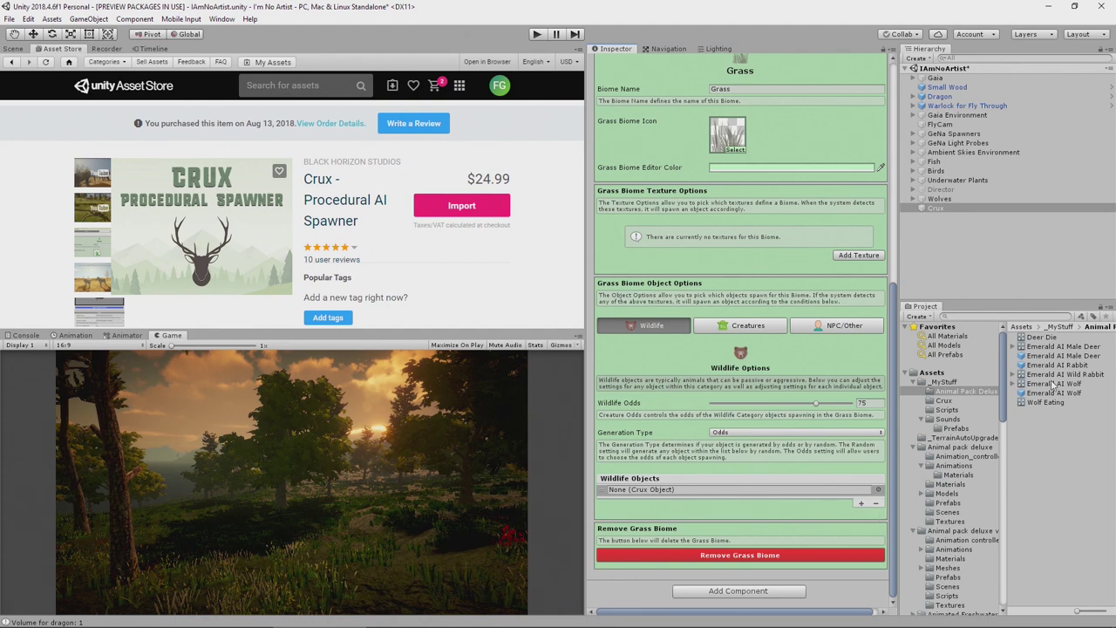
# Fill the Grass wildlife slots with Deer and Rabbit and add an empty texture slot
pyautogui.click(944, 400)
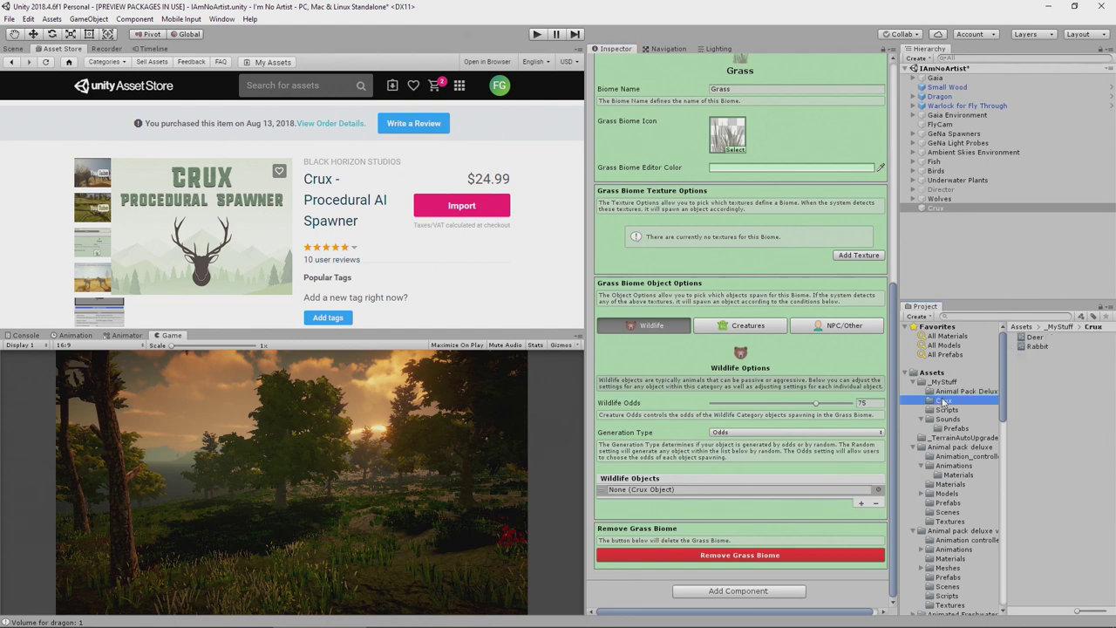
pyautogui.click(1033, 337)
pyautogui.moveTo(1033, 344); pyautogui.dragTo(704, 490)
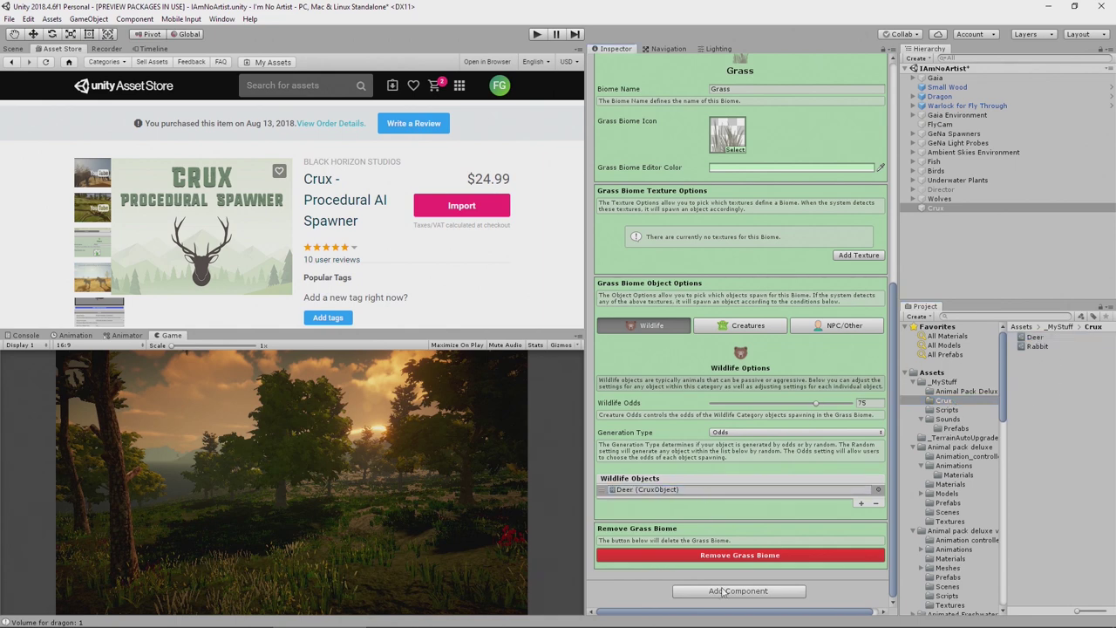
pyautogui.click(861, 504)
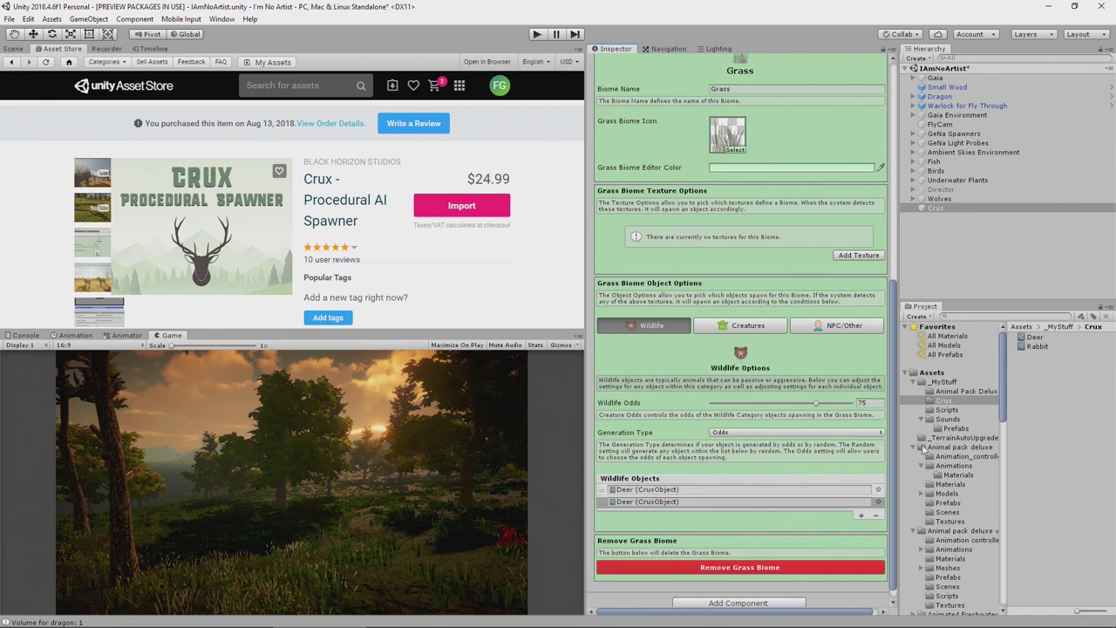
pyautogui.moveTo(1036, 347); pyautogui.dragTo(691, 506)
pyautogui.scroll(3, 704, 425)
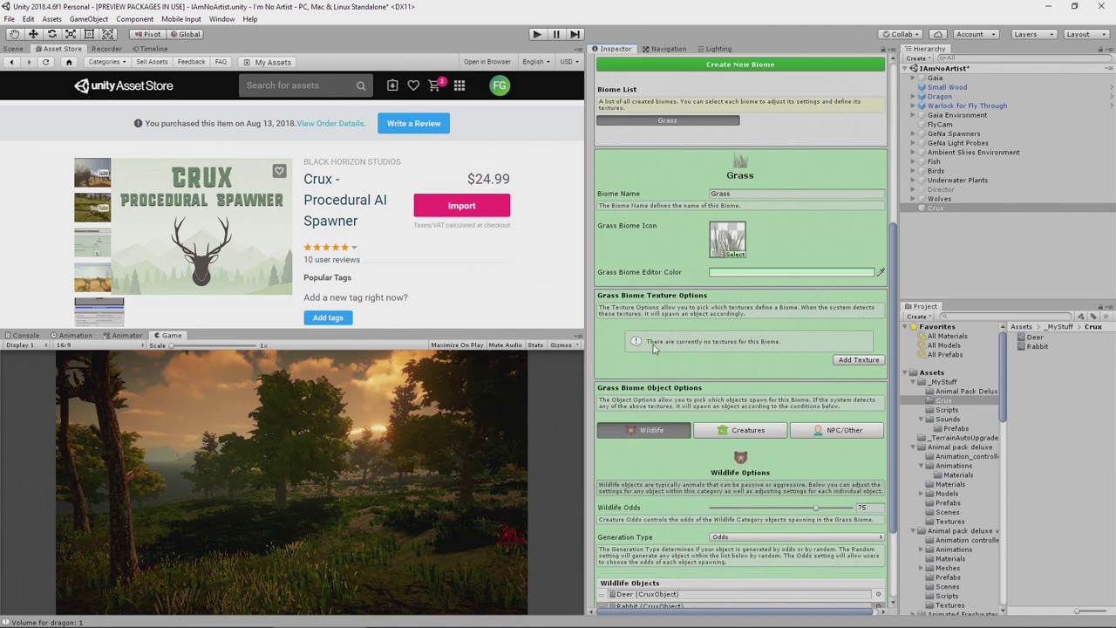
pyautogui.click(850, 360)
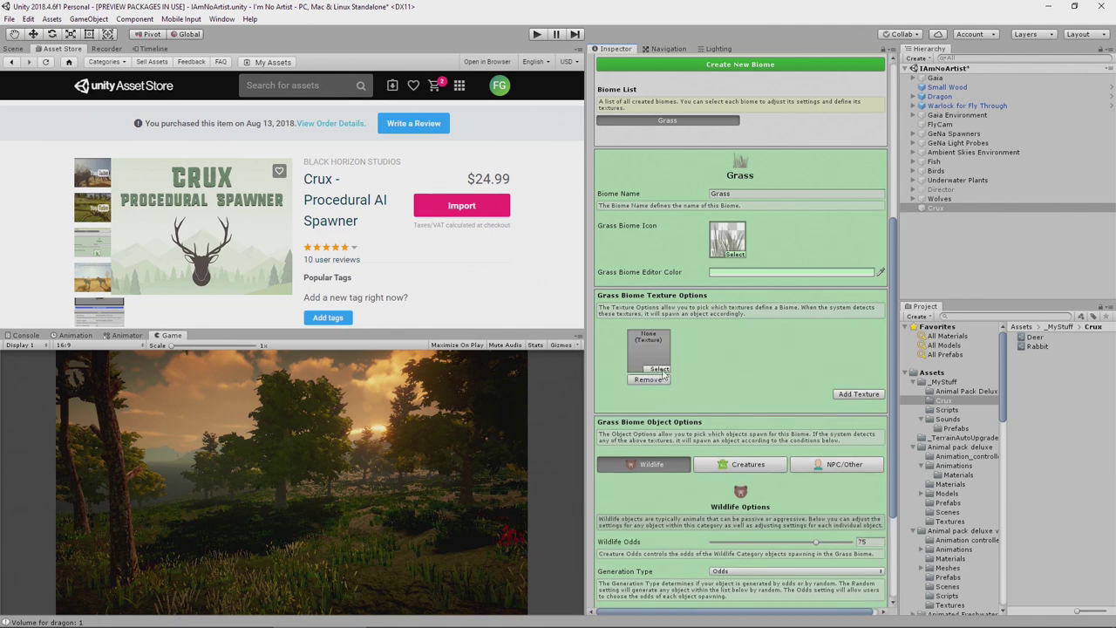
# Assign NatureManufacture's T_ground_grass_01_A_SM texture to the Grass biome and enter Play mode
pyautogui.moveTo(1000, 385); pyautogui.dragTo(994, 455)
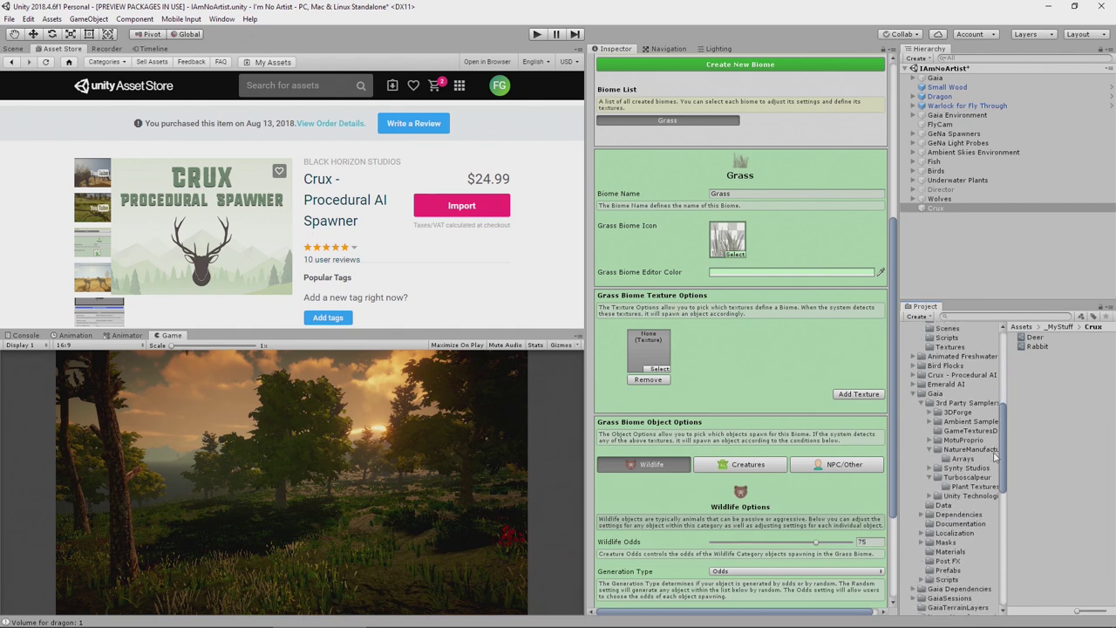
pyautogui.click(952, 449)
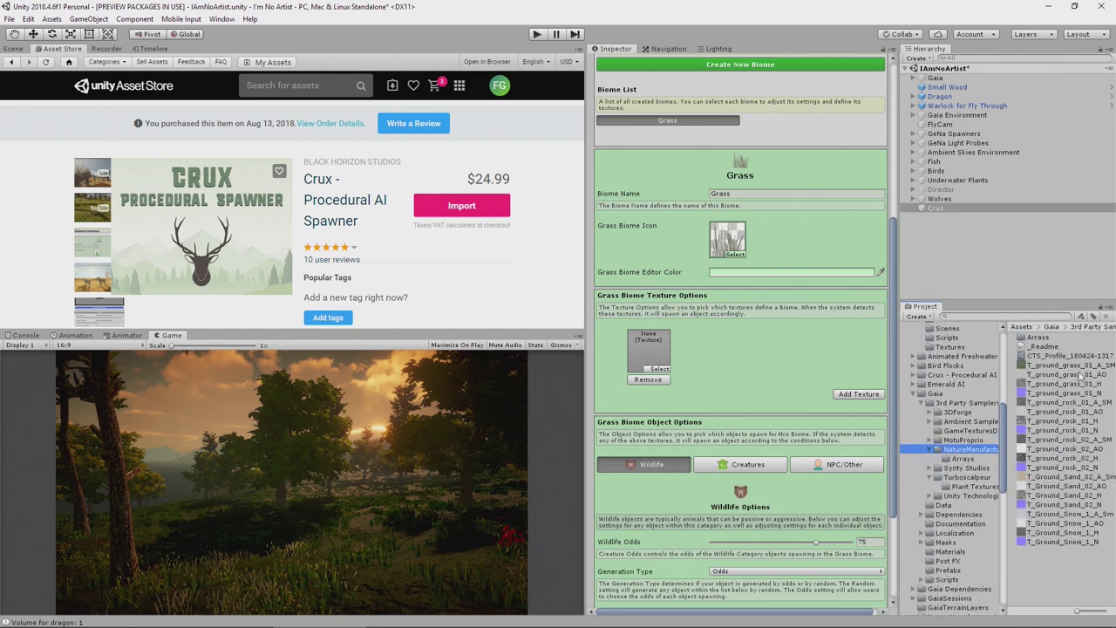
pyautogui.click(1044, 367)
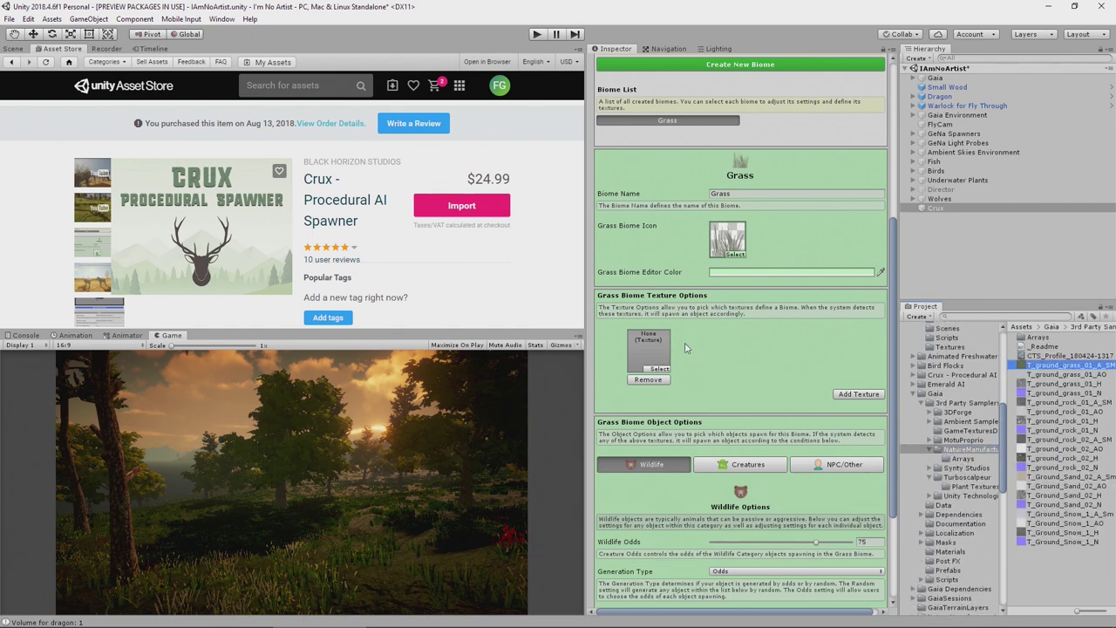
pyautogui.keyDown('ctrl'); pyautogui.click(1057, 367); pyautogui.keyUp('ctrl')
pyautogui.moveTo(1058, 368); pyautogui.dragTo(650, 349)
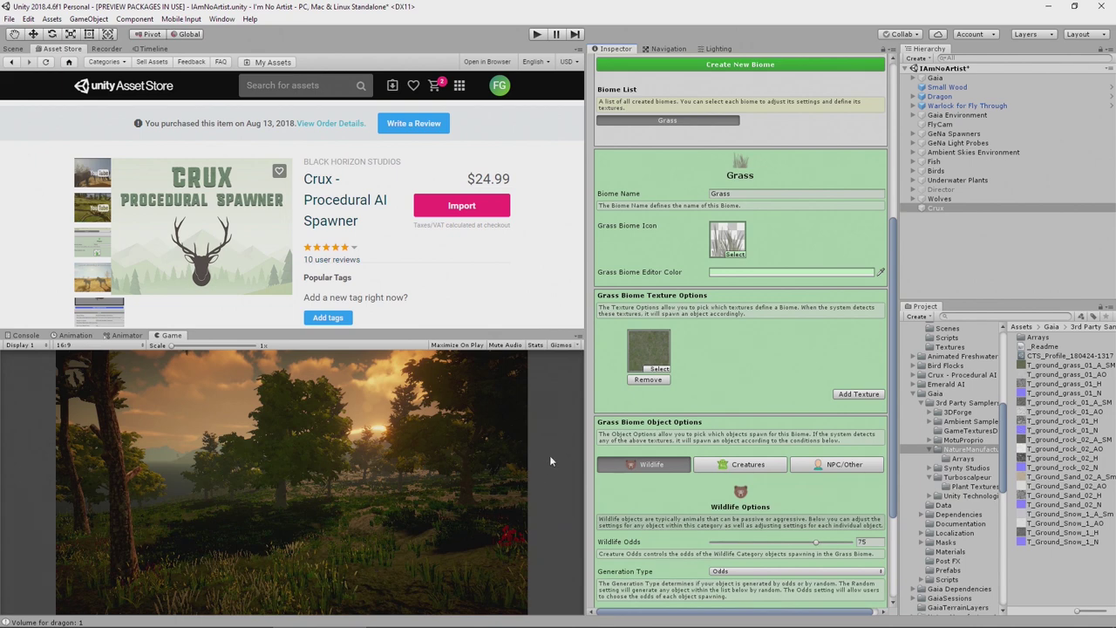
pyautogui.scroll(-2, 685, 521)
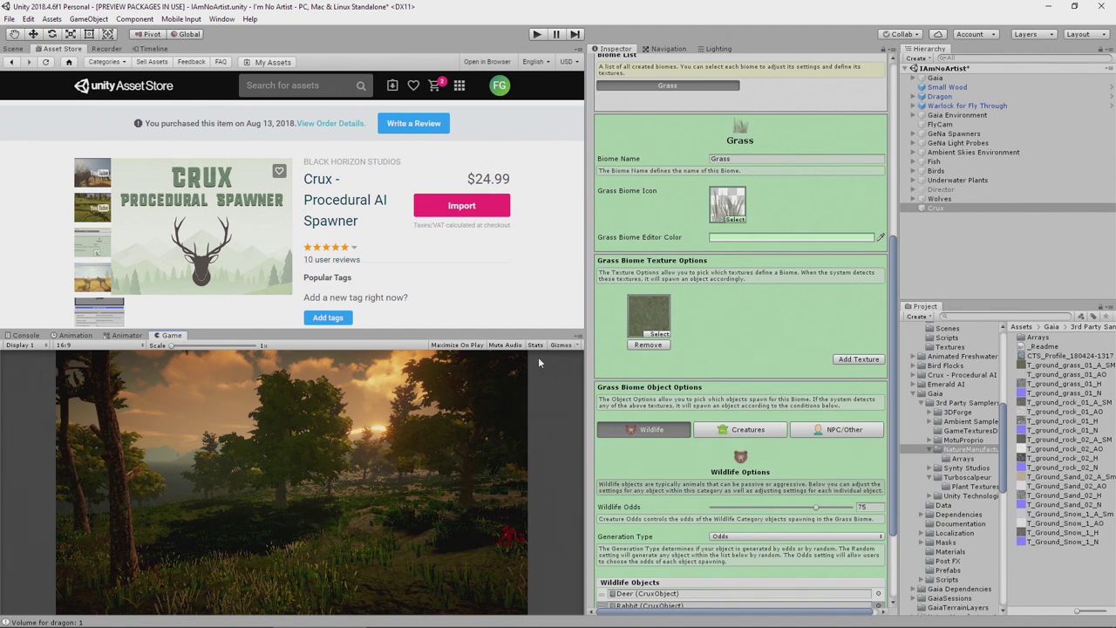
pyautogui.click(538, 34)
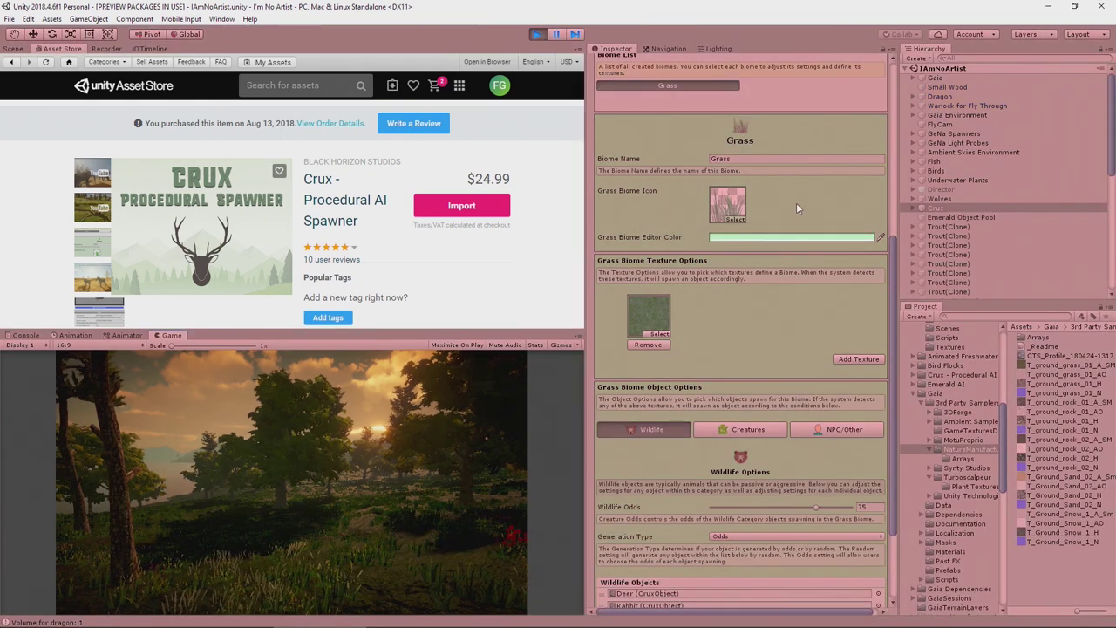
# Switch to the Scene view, expand Crux and select a spawned Male Deer to see its Emerald AI components
pyautogui.click(14, 49)
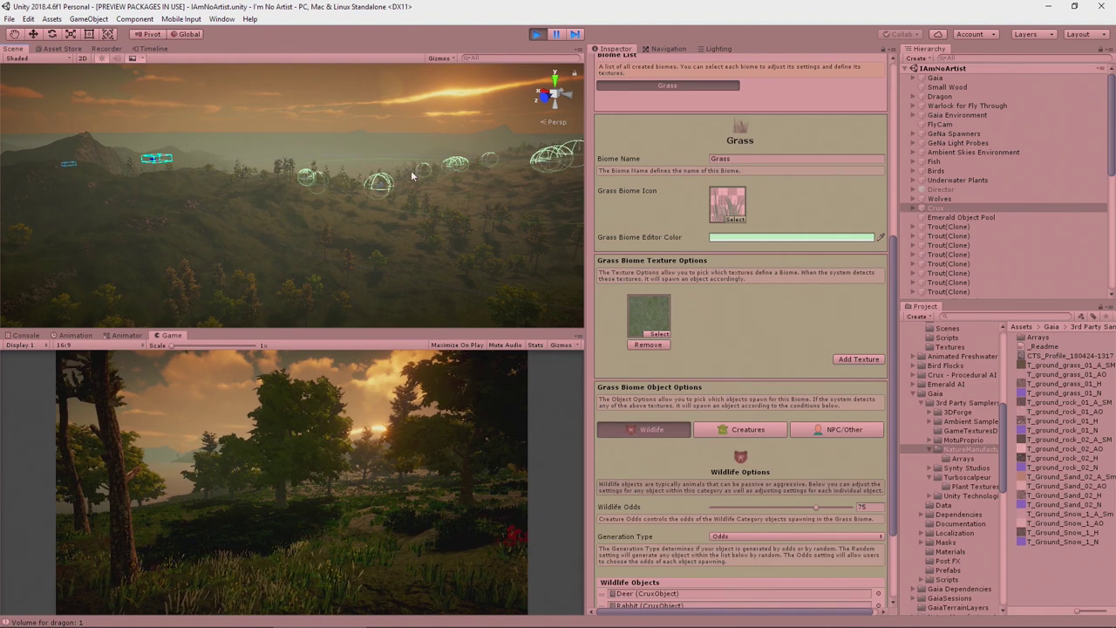
pyautogui.scroll(-5, 956, 216)
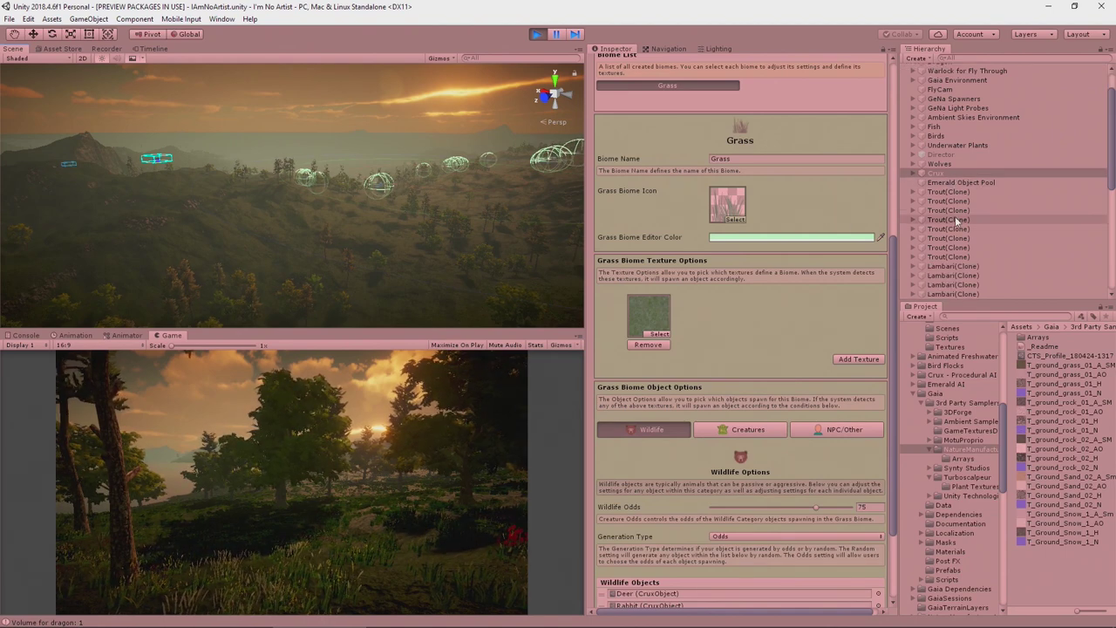
pyautogui.scroll(5, 953, 215)
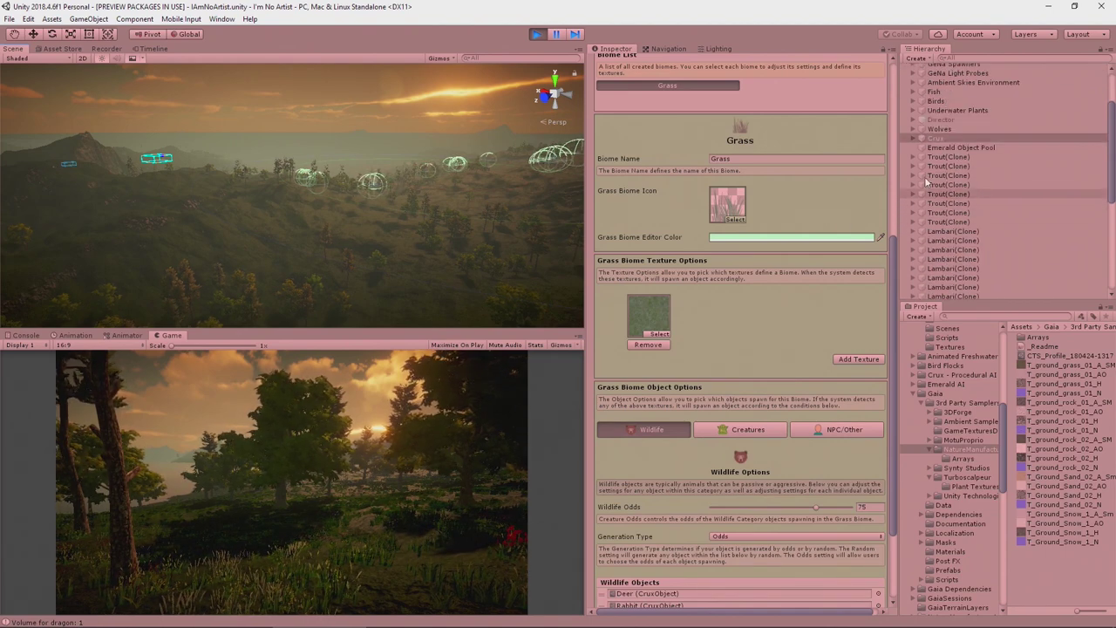
pyautogui.click(915, 139)
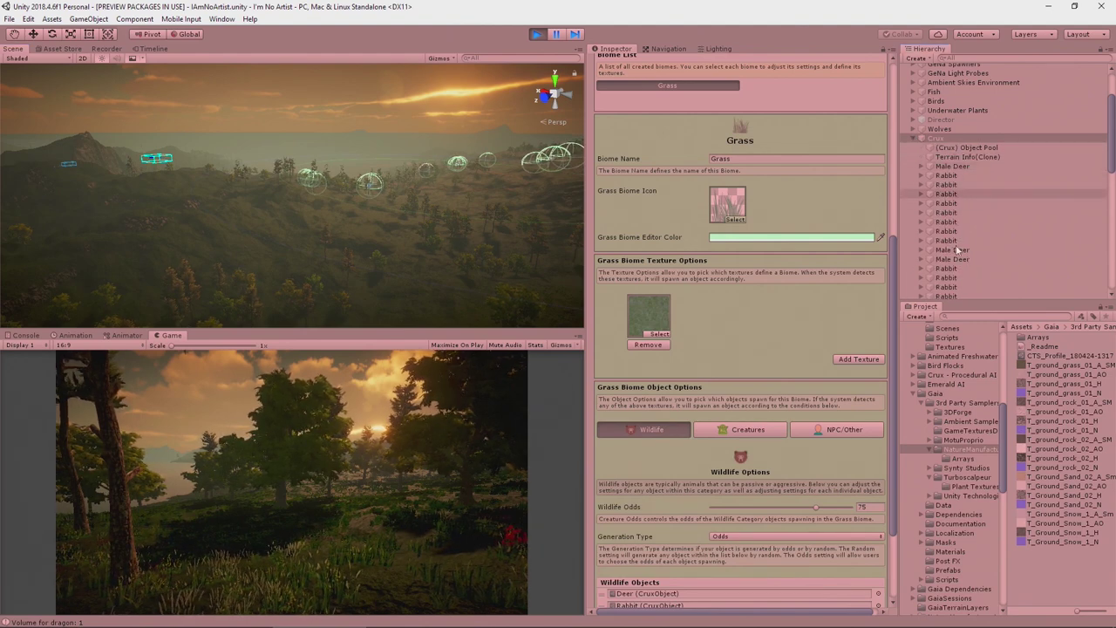
pyautogui.scroll(-3, 968, 265)
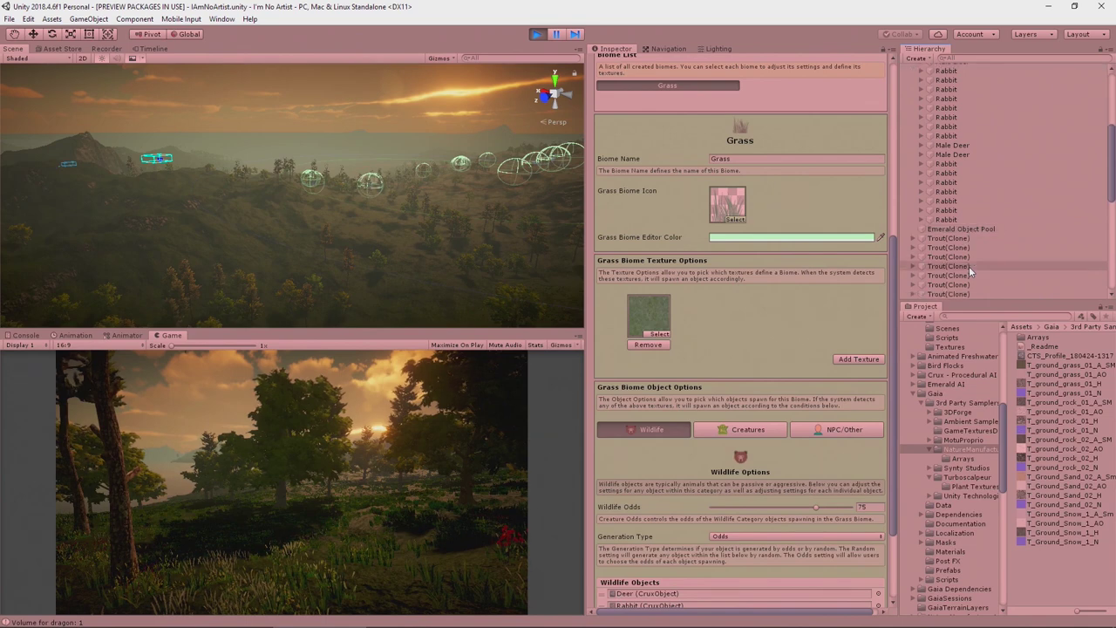
pyautogui.click(961, 146)
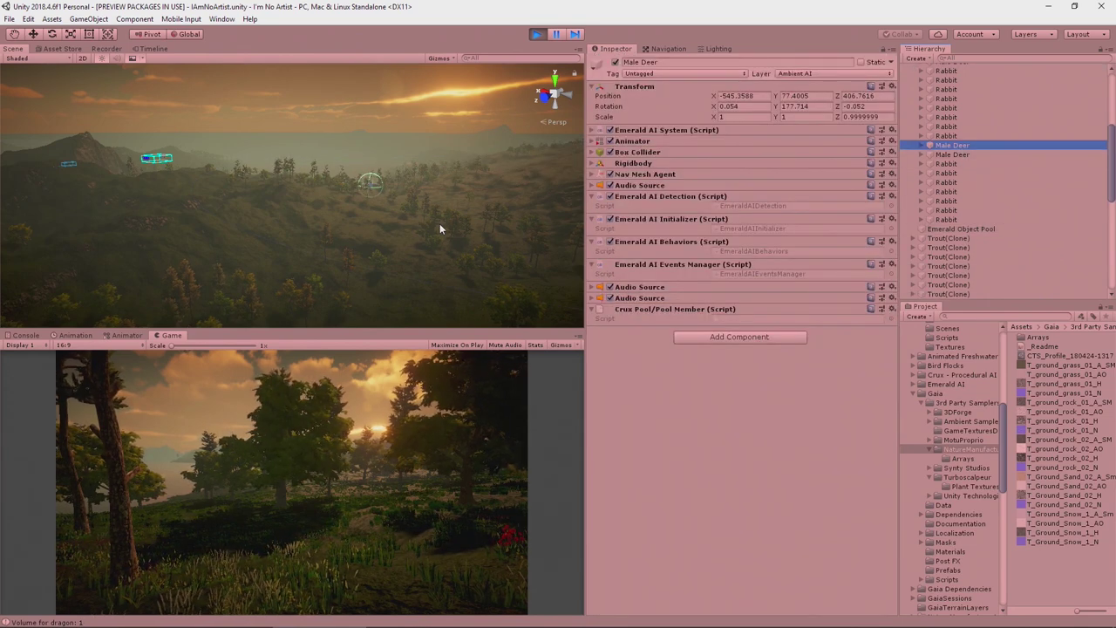
# Frame the spawned Male Deer in the Scene view and orbit around it as it walks
pyautogui.doubleClick(959, 145)
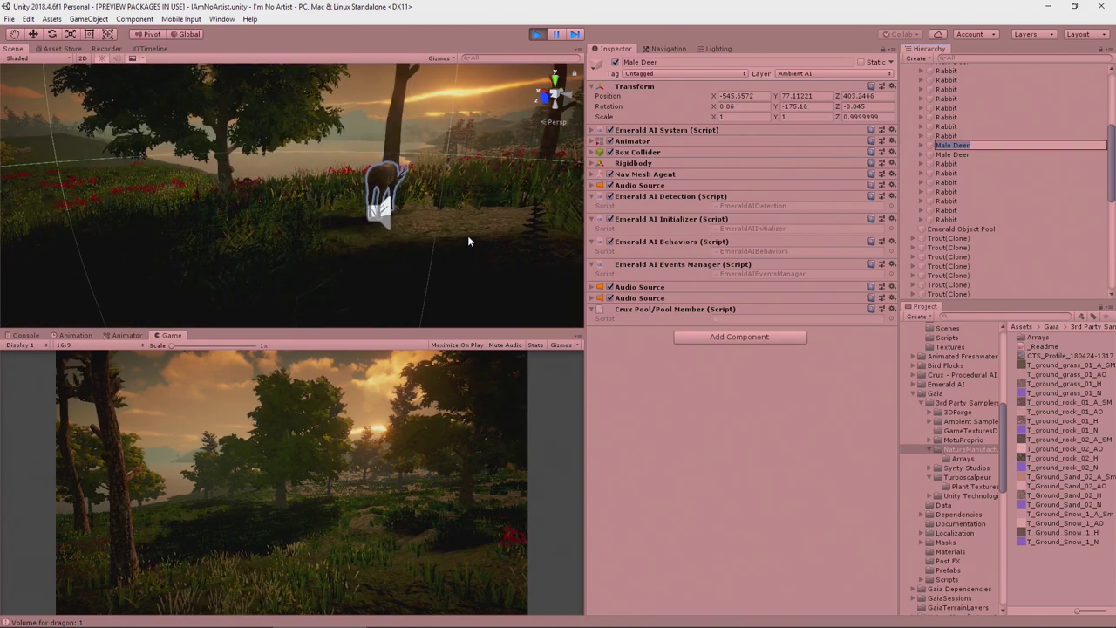
pyautogui.keyDown('alt'); pyautogui.moveTo(451, 237); pyautogui.dragTo(372, 236); pyautogui.keyUp('alt')
pyautogui.keyDown('alt'); pyautogui.moveTo(486, 231); pyautogui.dragTo(587, 243); pyautogui.keyUp('alt')
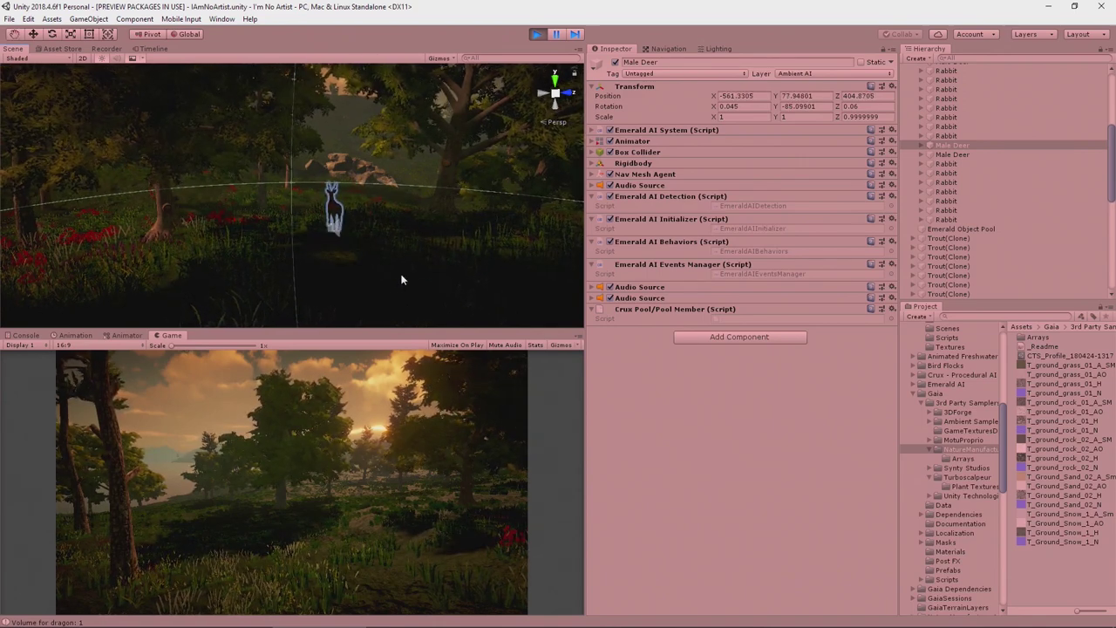
pyautogui.click(580, 340)
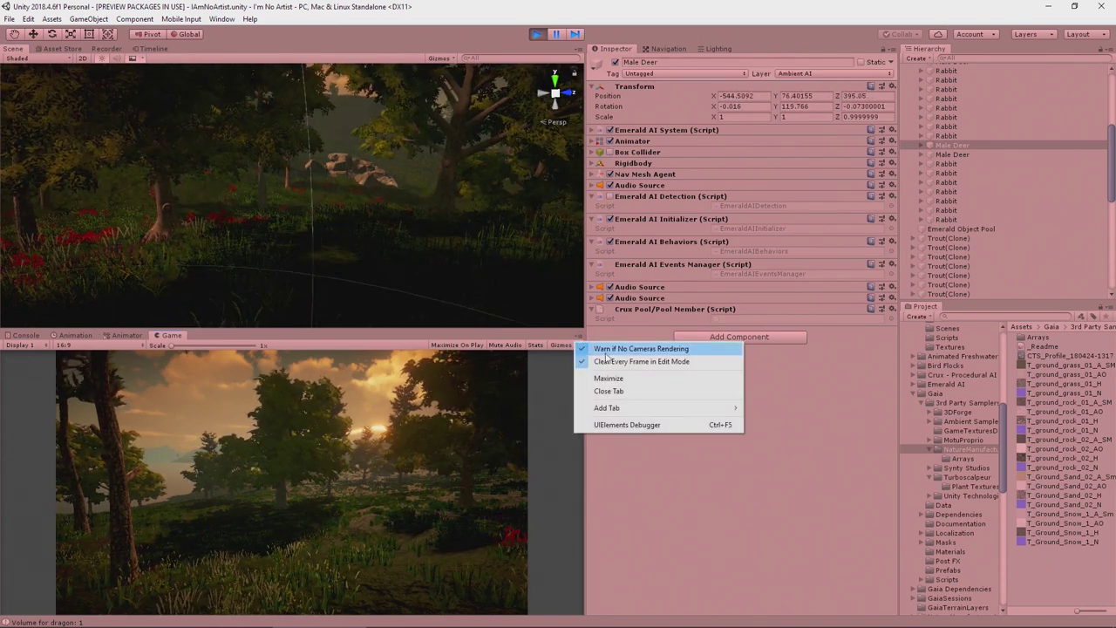
# Maximize the Game tab so the fly-through over the grassy hills fills the editor
pyautogui.click(615, 378)
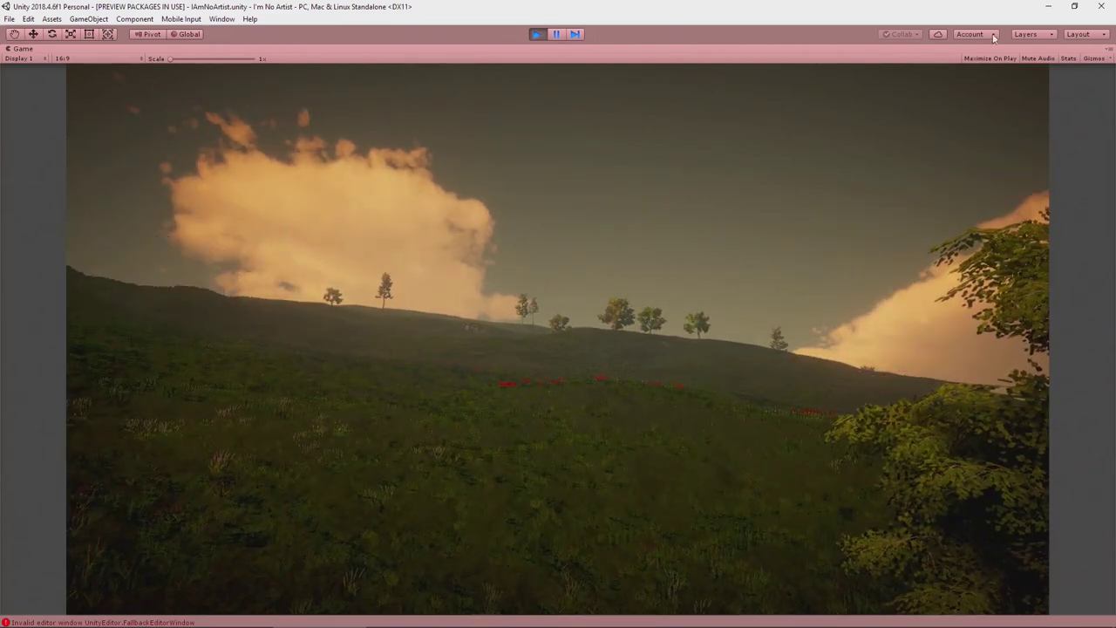
# Turn on Gizmos in the Game view and expand the Gaia Environment group in the Hierarchy
pyautogui.click(1090, 59)
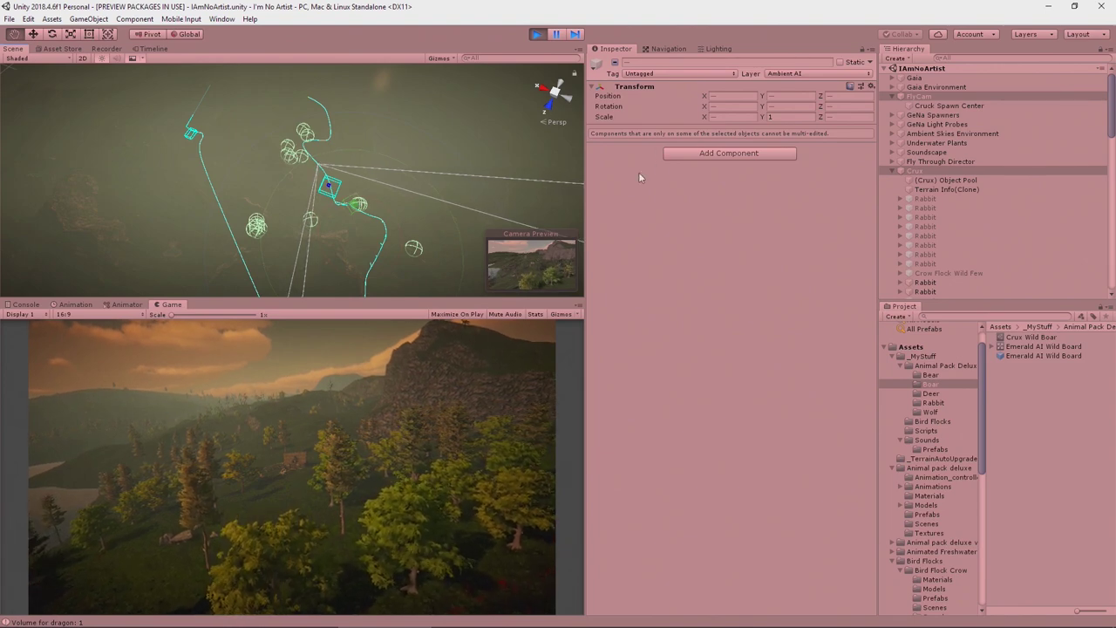
pyautogui.click(892, 87)
pyautogui.click(919, 96)
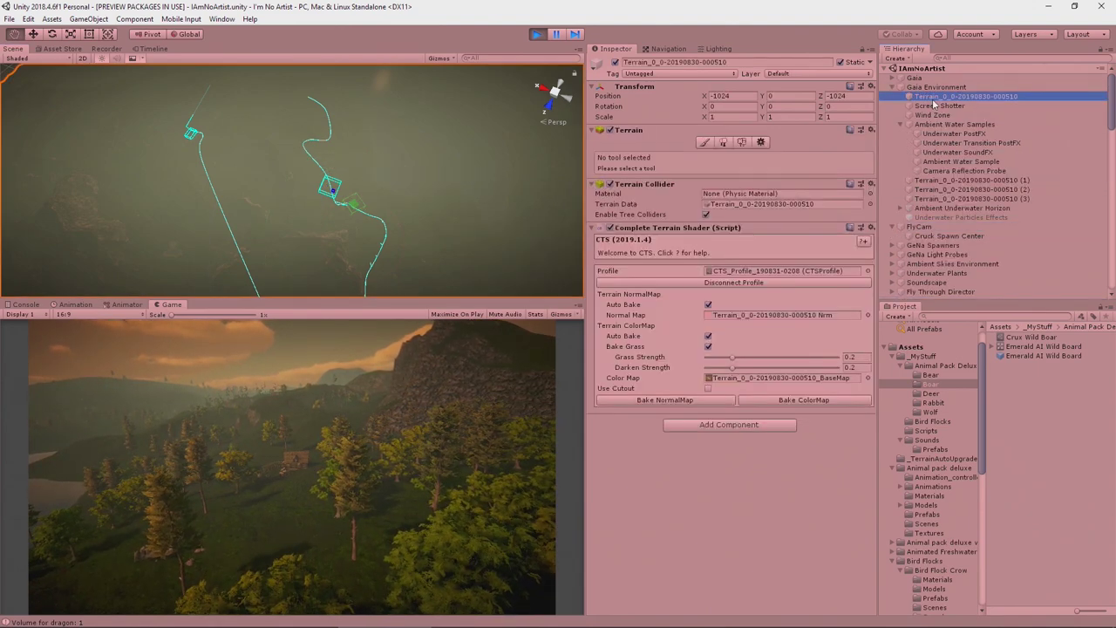
pyautogui.doubleClick(736, 271)
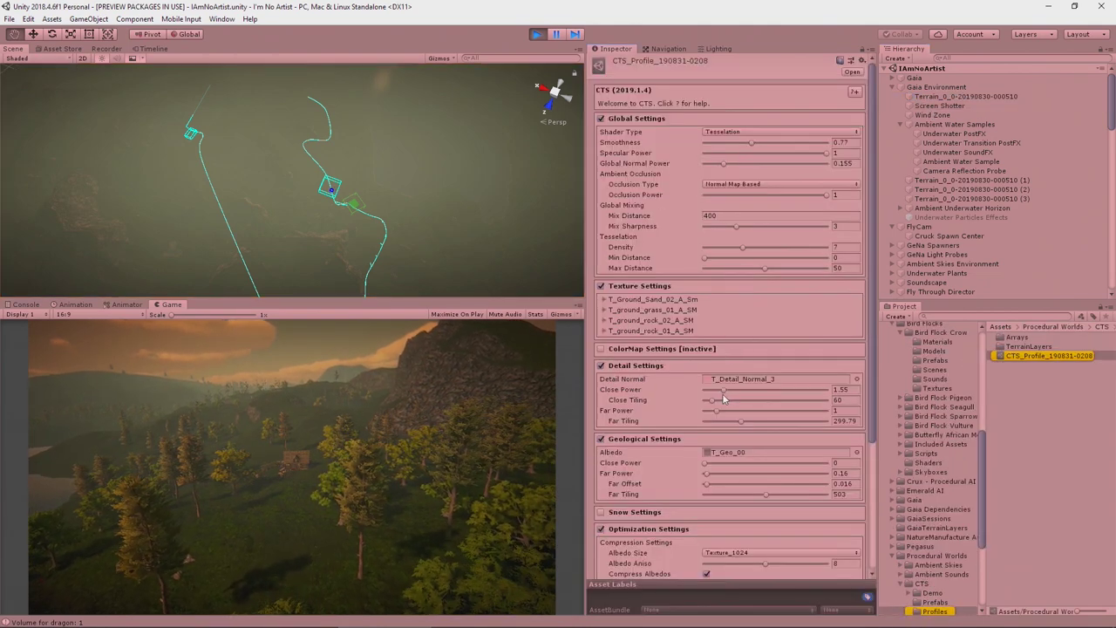
pyautogui.scroll(-5, 723, 398)
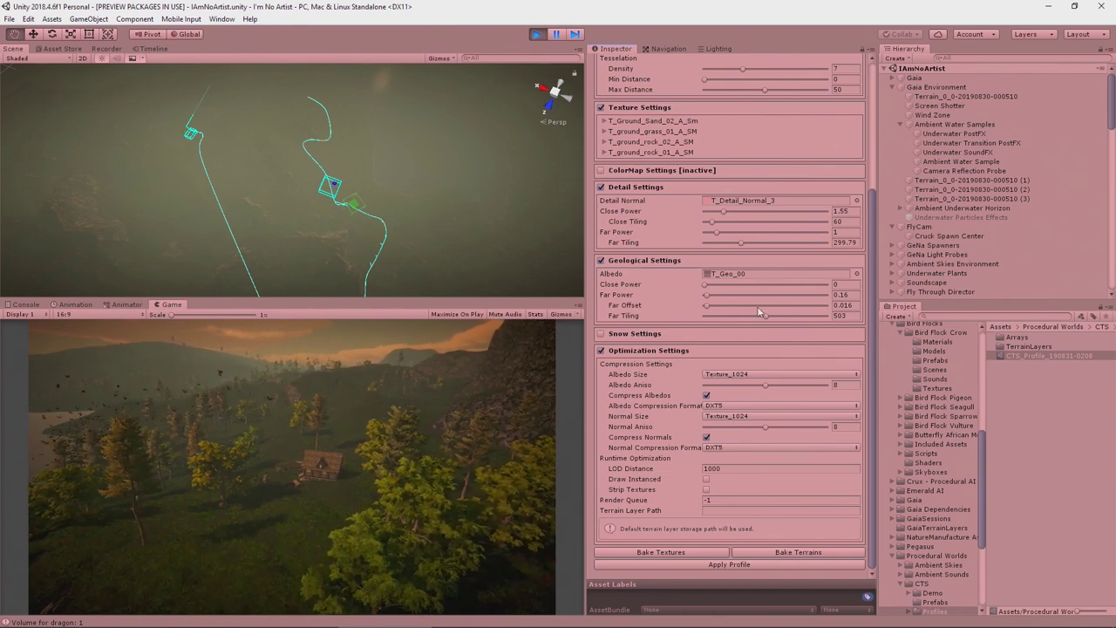
pyautogui.scroll(5, 759, 302)
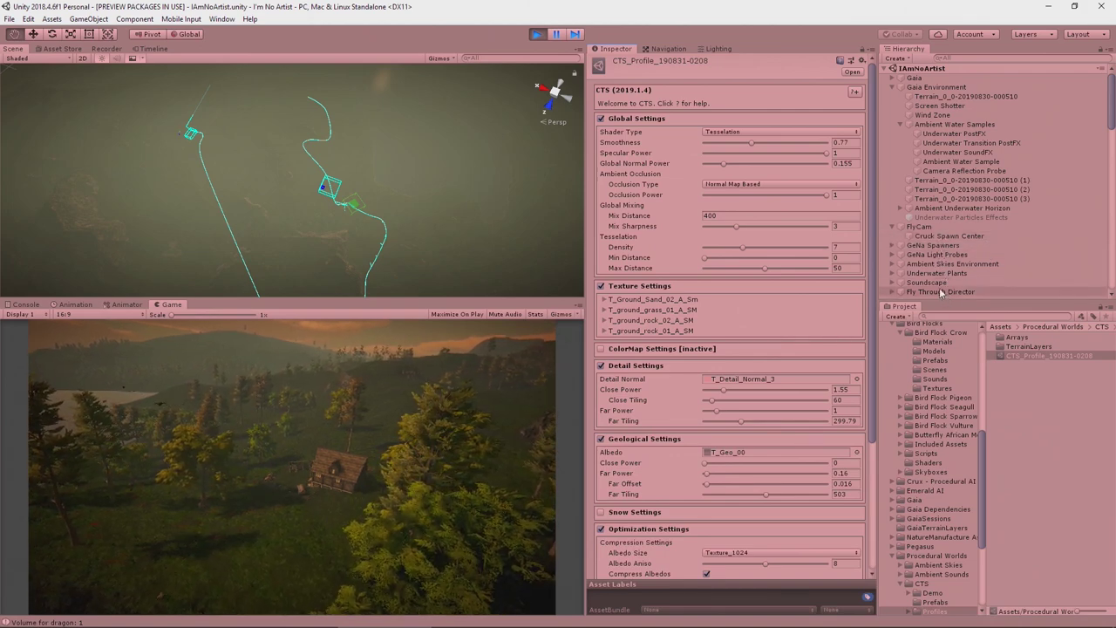
pyautogui.click(892, 88)
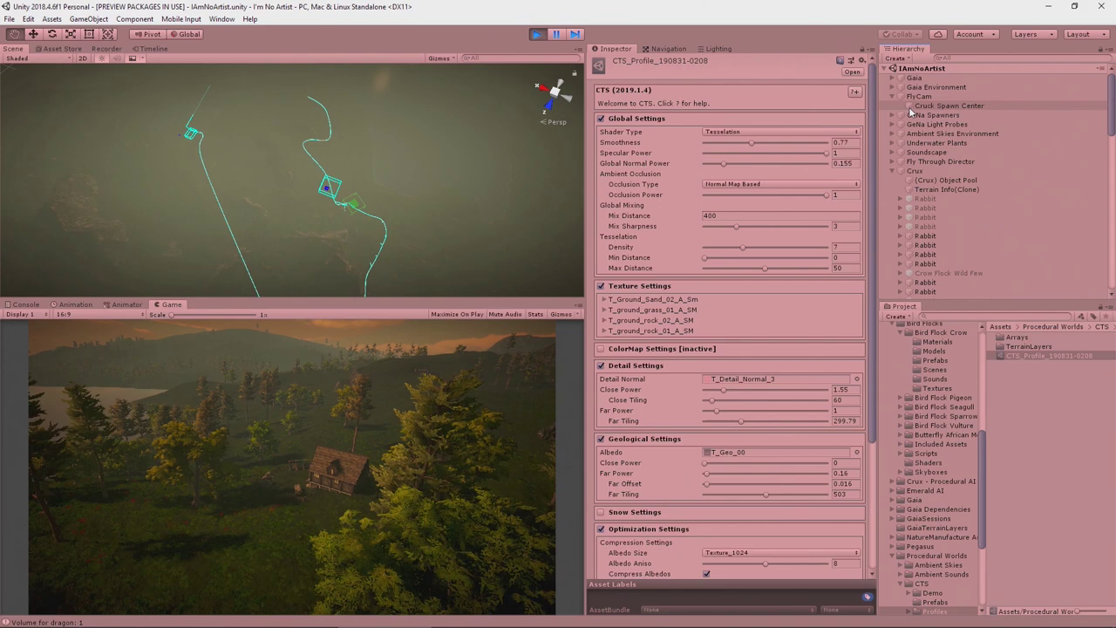
# Review Crux's Global Settings, enlarge the Scene view, then inspect FlyCam's Camera and Post Process Layer
pyautogui.click(914, 170)
pyautogui.scroll(-3, 707, 358)
pyautogui.scroll(-3, 708, 358)
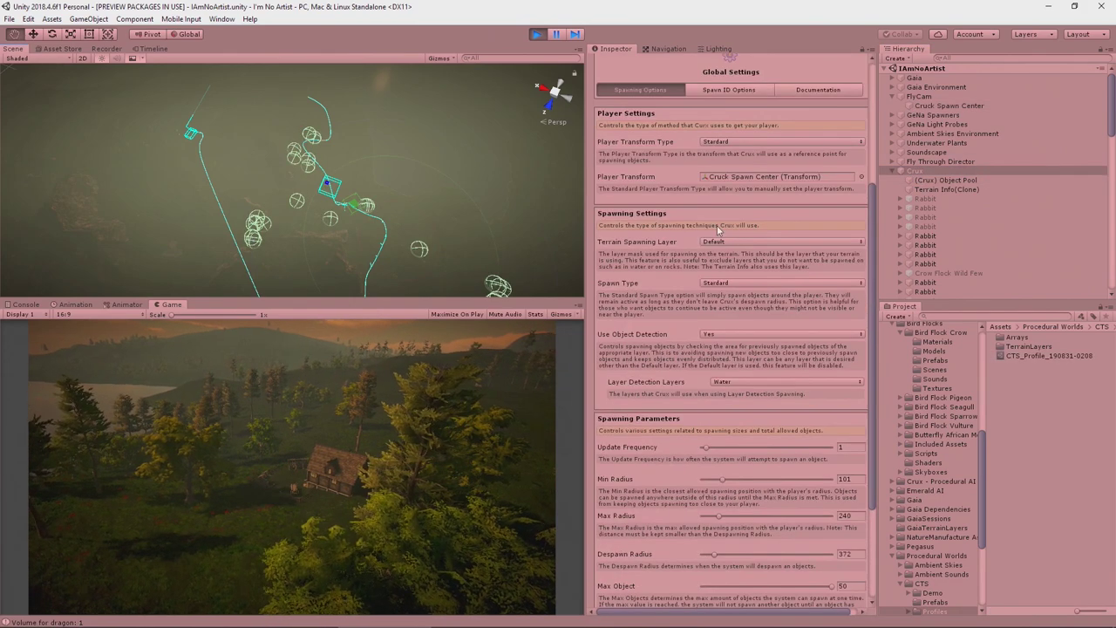
pyautogui.scroll(5, 718, 229)
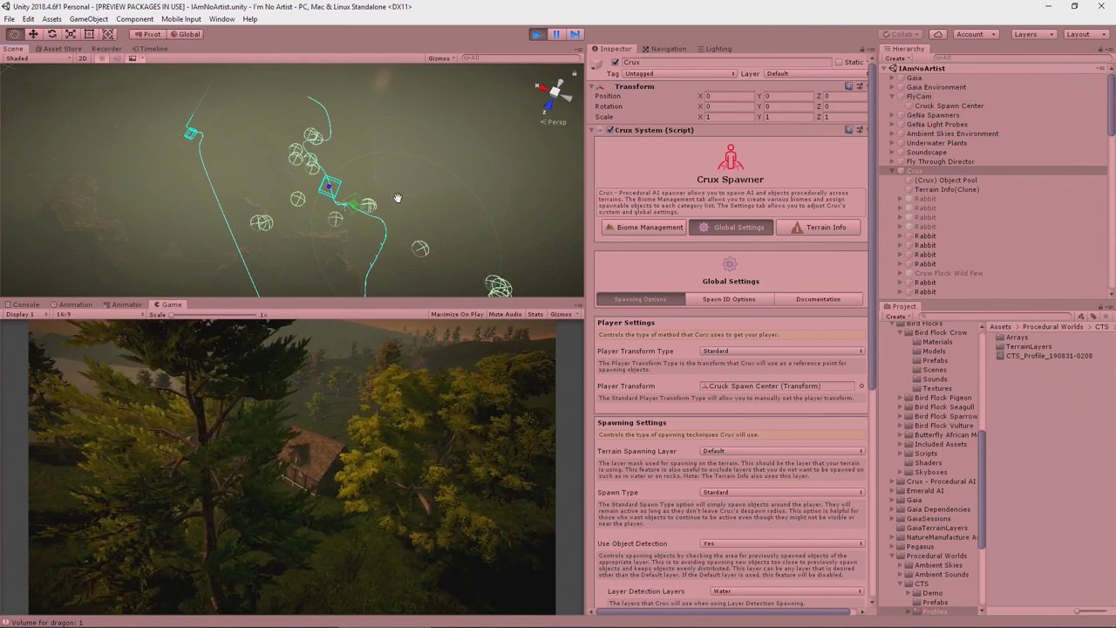
pyautogui.moveTo(298, 299); pyautogui.dragTo(331, 359)
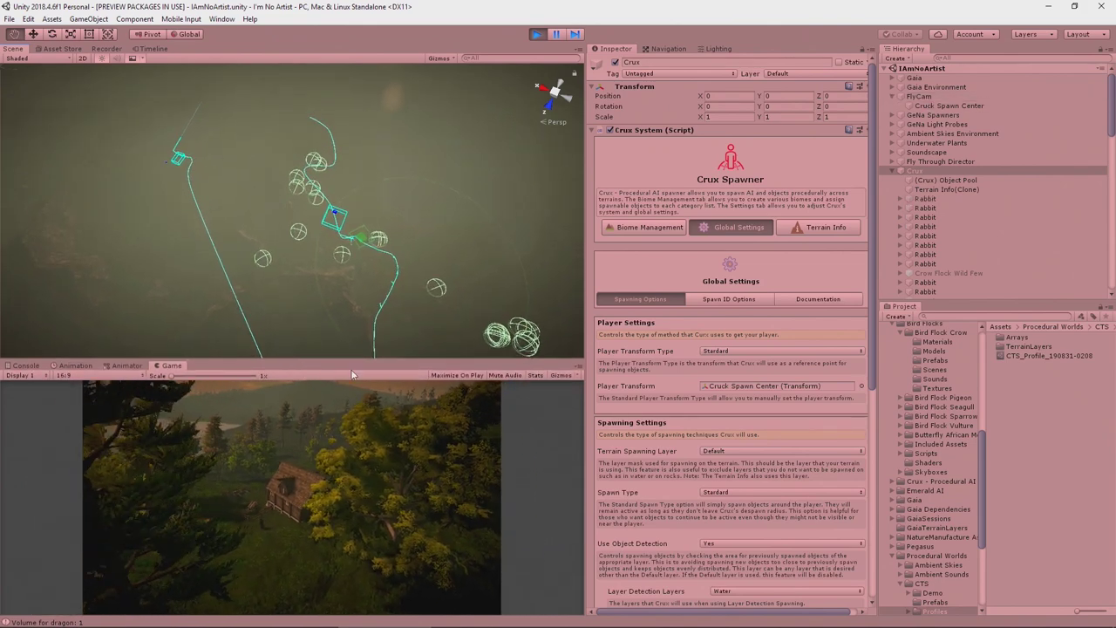
pyautogui.click(920, 96)
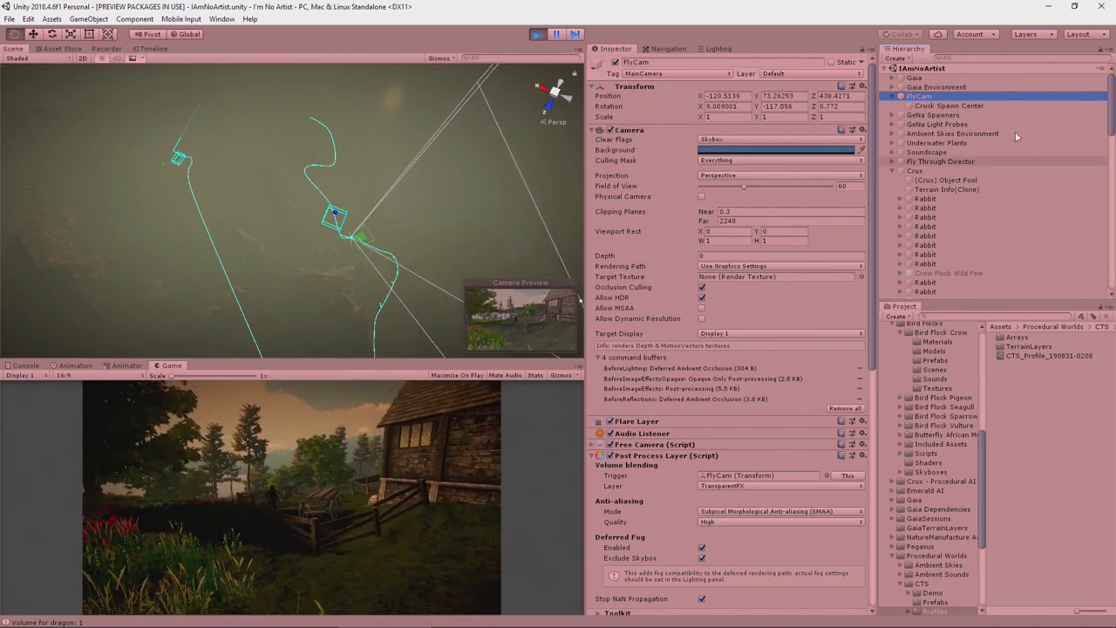
# Add Crux and Cruck Spawn Center to the selection and pan the Scene view onto the spawn gizmos
pyautogui.keyDown('ctrl'); pyautogui.click(915, 172); pyautogui.keyUp('ctrl')
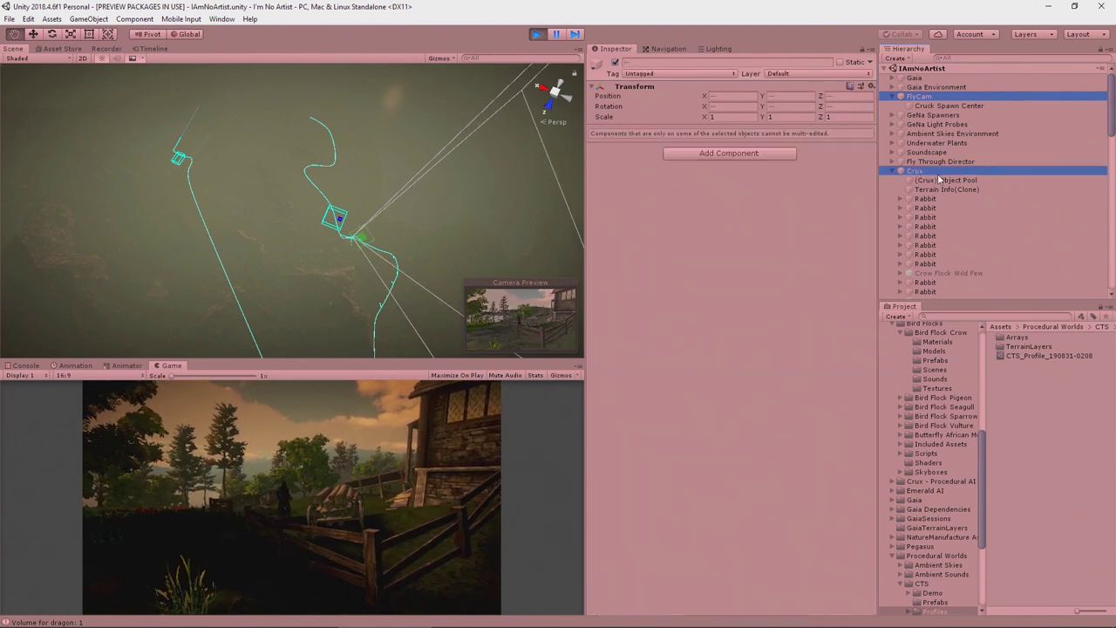
pyautogui.keyDown('ctrl'); pyautogui.click(936, 106); pyautogui.keyUp('ctrl')
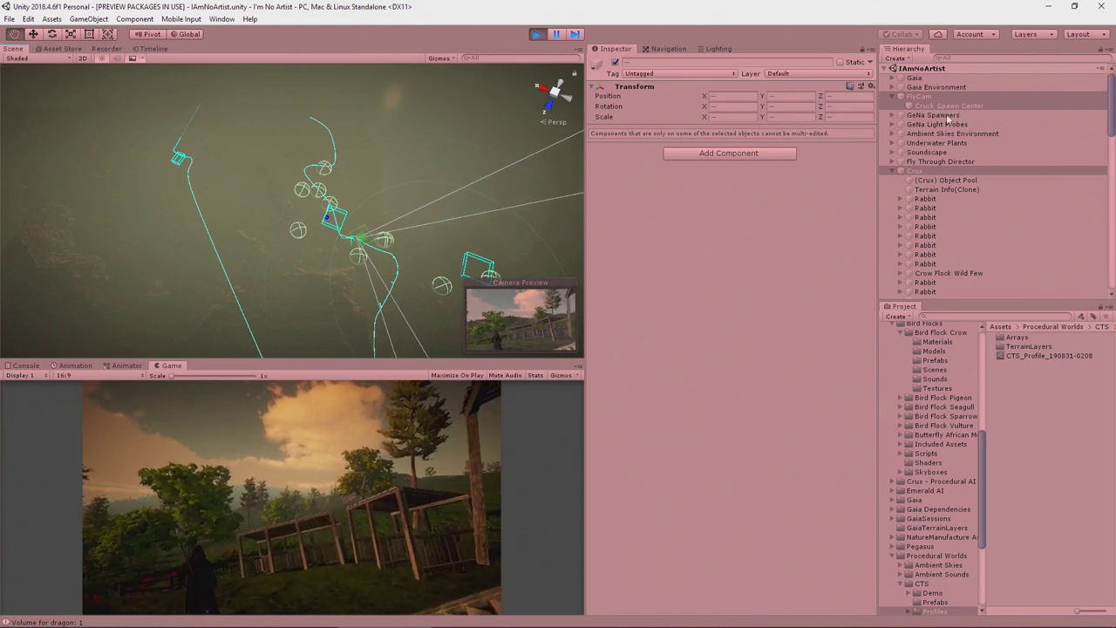
pyautogui.moveTo(380, 278); pyautogui.dragTo(278, 208)
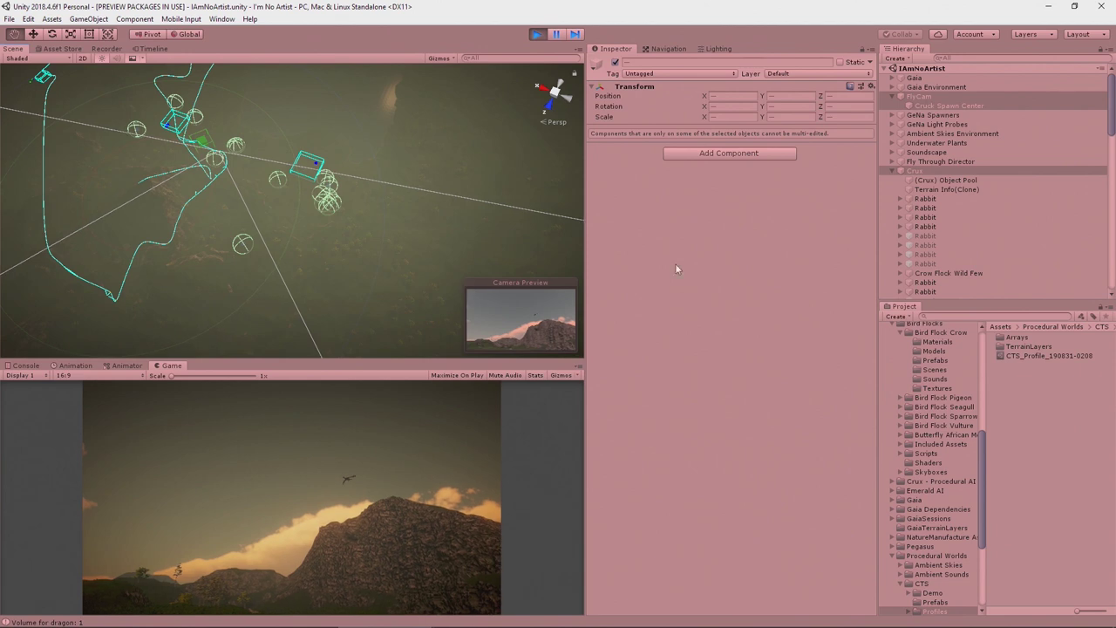
pyautogui.scroll(-4, 941, 234)
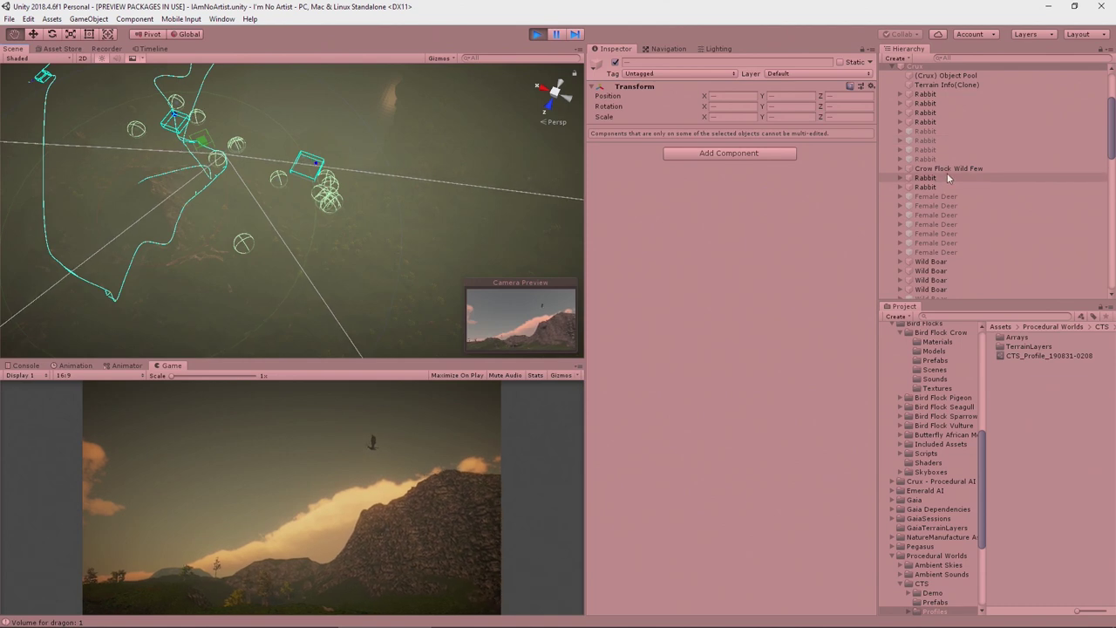
pyautogui.scroll(-3, 945, 224)
pyautogui.scroll(-3, 947, 228)
pyautogui.scroll(3, 972, 275)
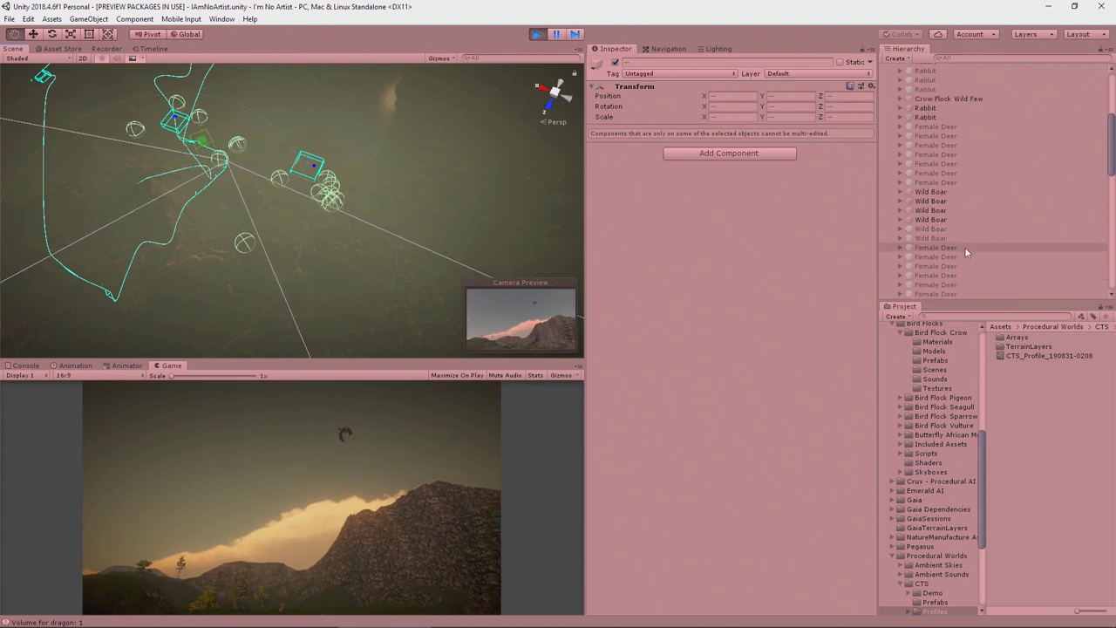
pyautogui.scroll(3, 965, 251)
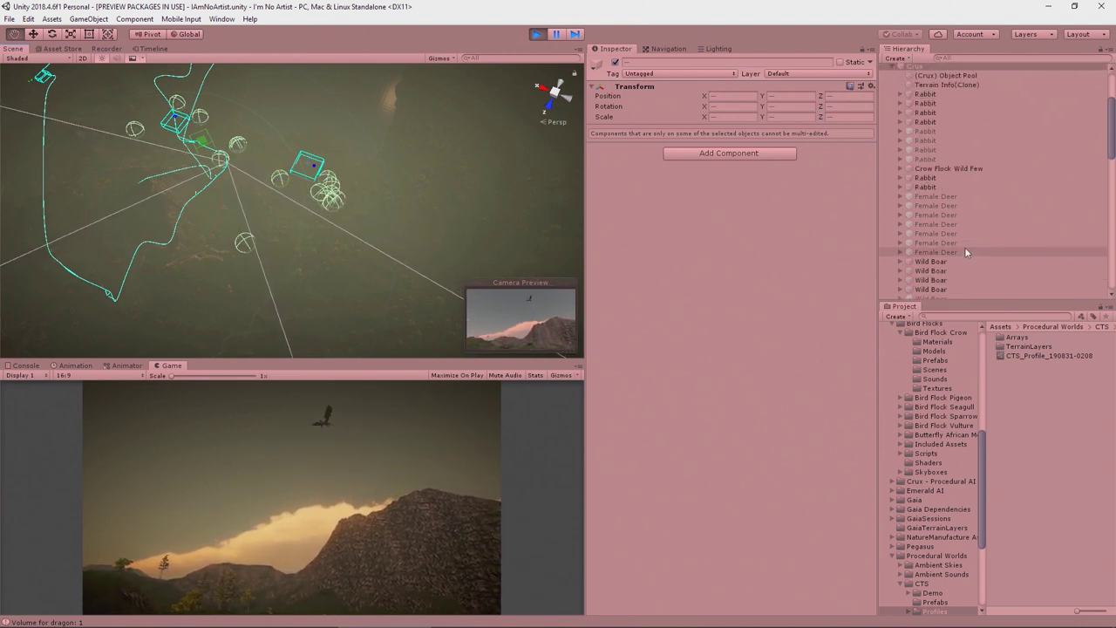
pyautogui.scroll(-3, 964, 247)
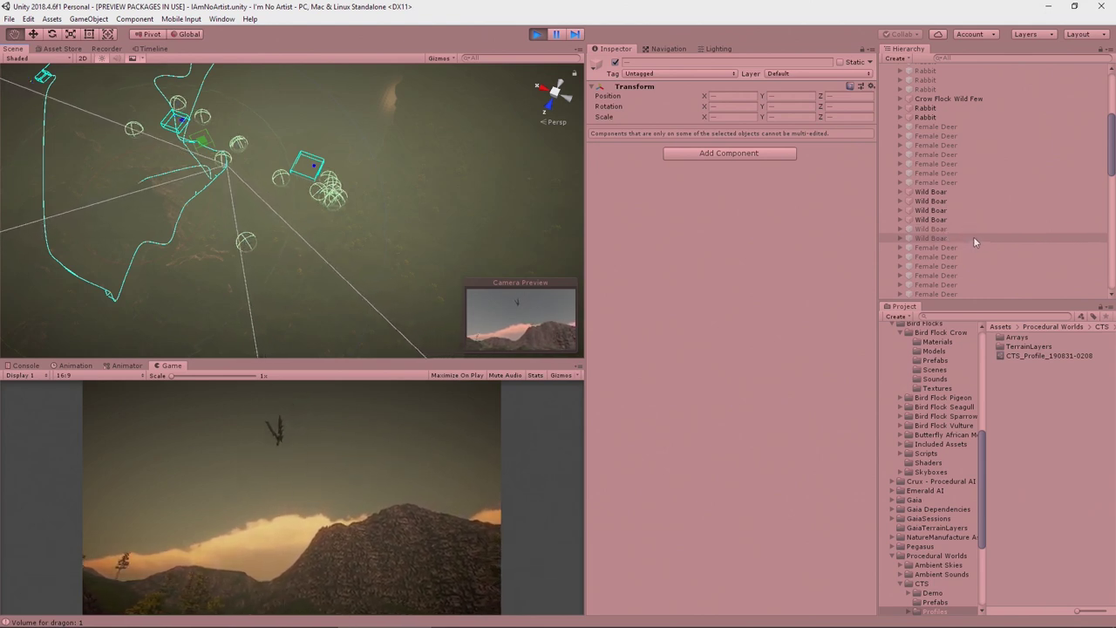
pyautogui.scroll(7, 933, 231)
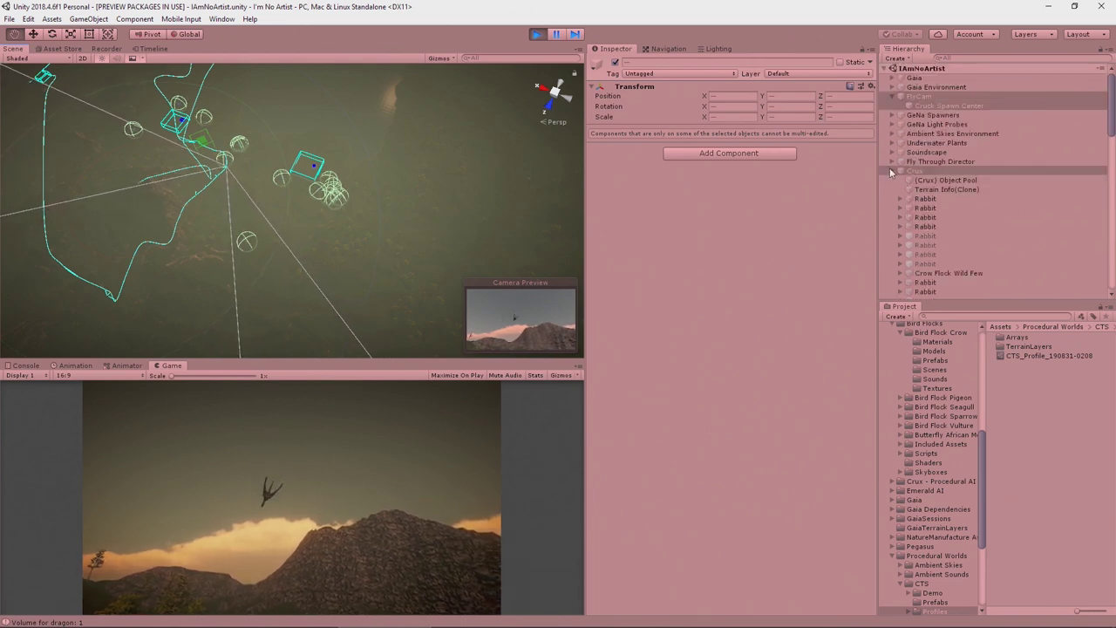
# Collapse Crux and scroll the Hierarchy down to the pooled Trout, Lambari and Sardine clones
pyautogui.click(891, 172)
pyautogui.scroll(-2, 992, 246)
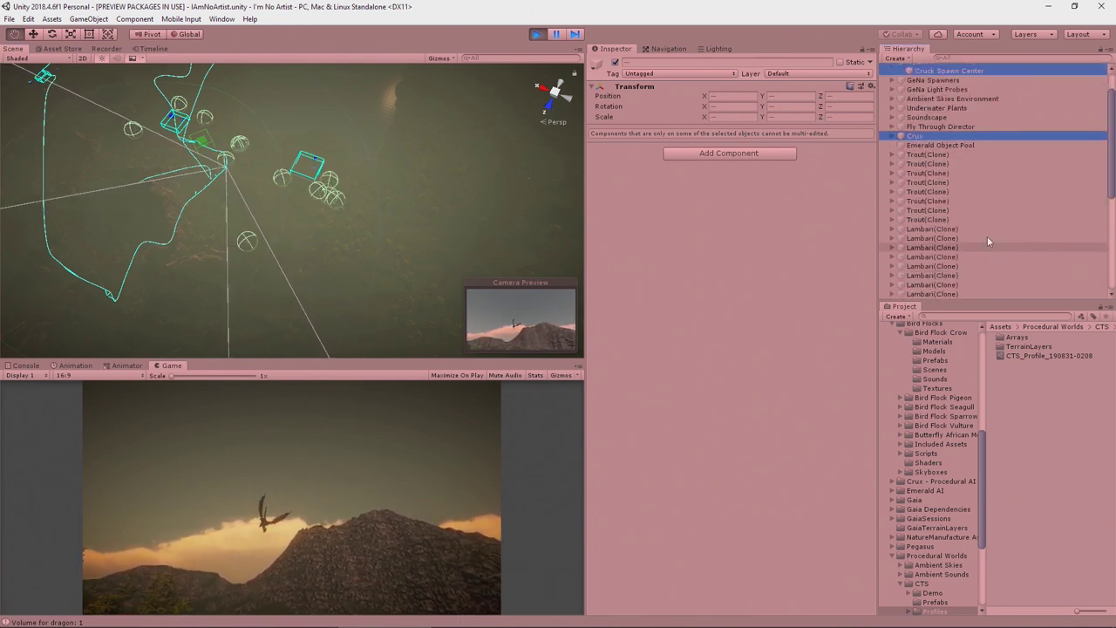
pyautogui.scroll(-10, 969, 230)
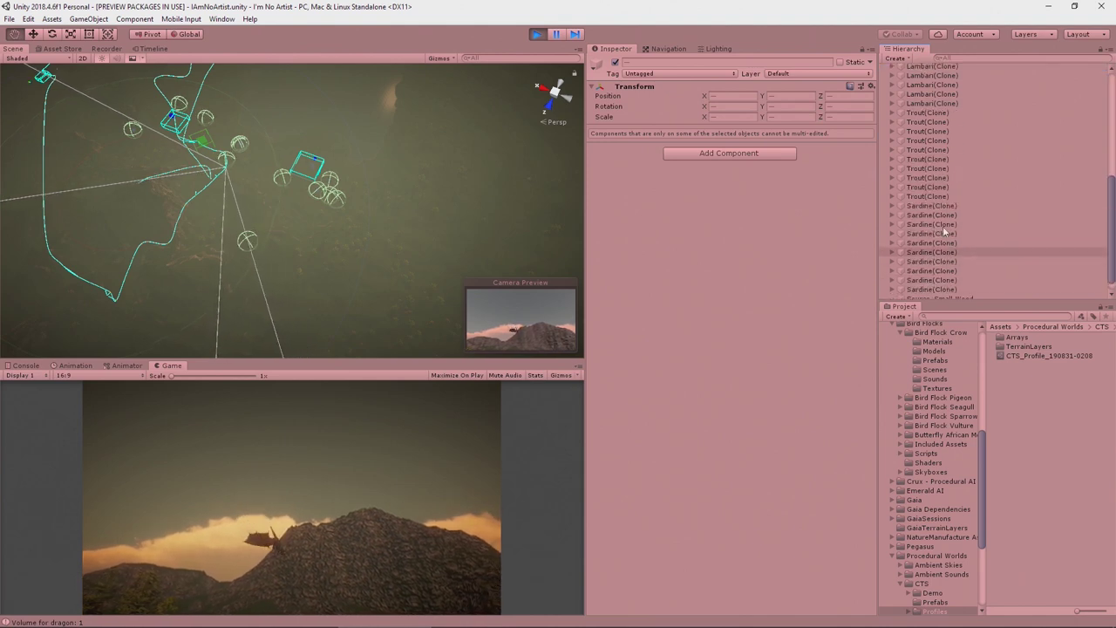